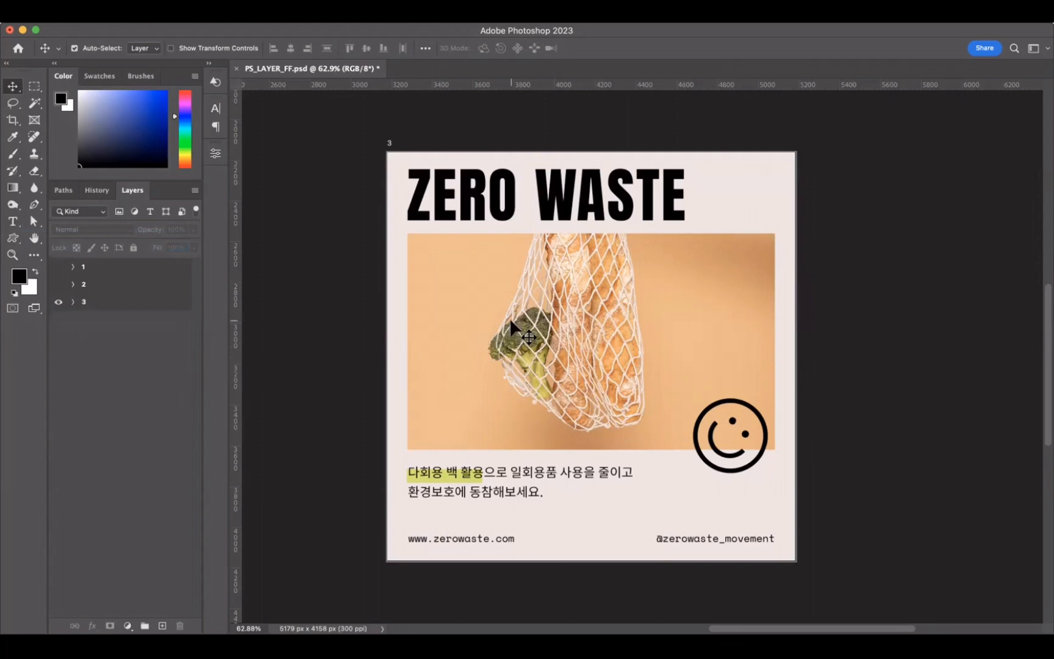
# Select the ZERO WASTE title on the canvas, widen the layer list, and select the zero waste, @ and www text layers in turn.
pyautogui.click(522, 193)
pyautogui.moveTo(201, 334); pyautogui.dragTo(263, 333)
pyautogui.click(133, 494)
pyautogui.click(128, 404)
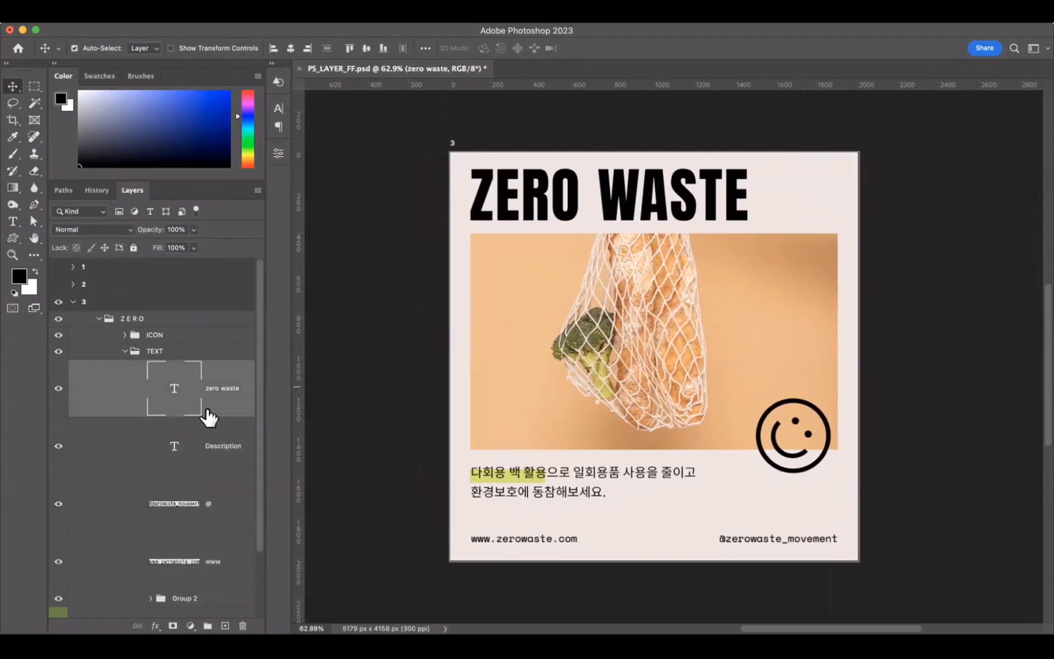
pyautogui.click(128, 523)
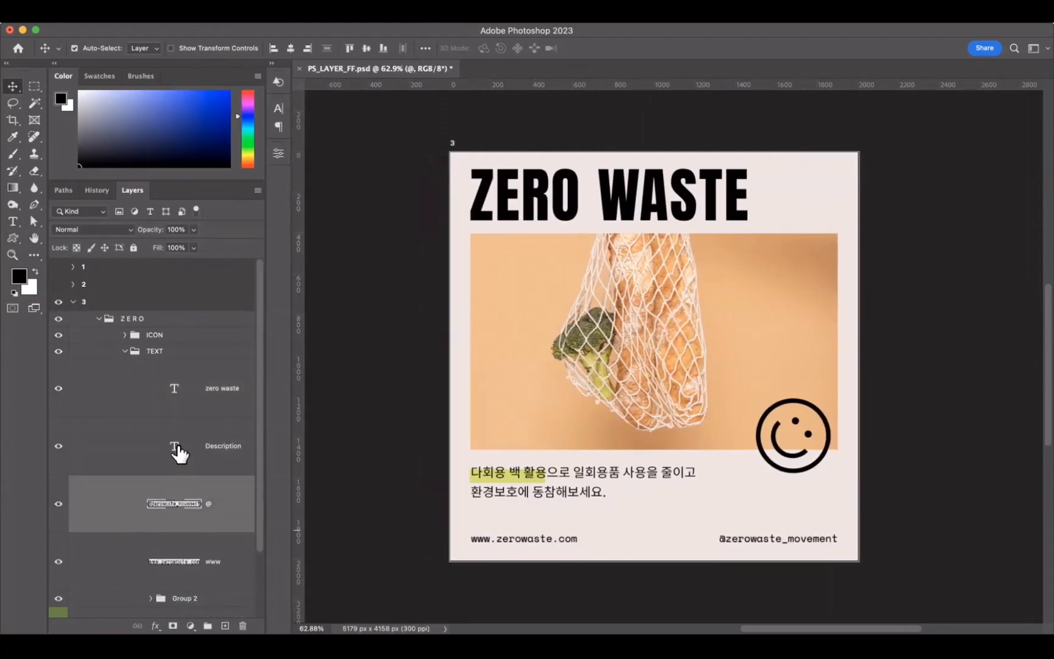
pyautogui.click(183, 567)
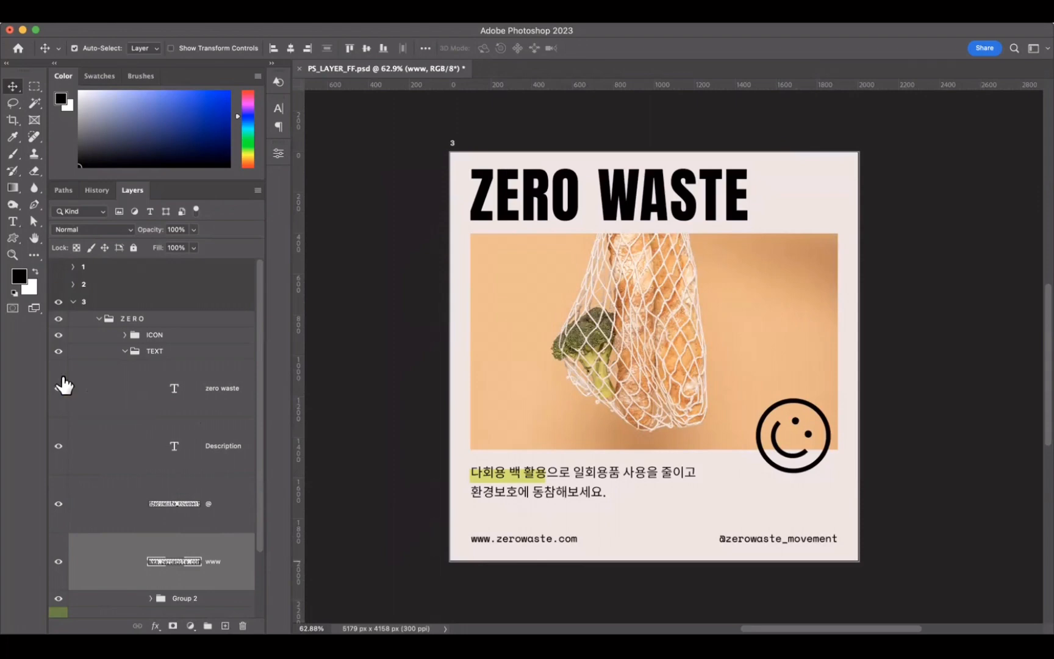
# Toggle the visibility of the zero waste and Description text layers off and on to identify them on the canvas.
pyautogui.click(59, 388)
pyautogui.click(59, 388)
pyautogui.click(58, 447)
pyautogui.click(59, 446)
# Compare the @, www and Description layers in the TEXT group by selecting them in turn, ending on @.
pyautogui.click(181, 512)
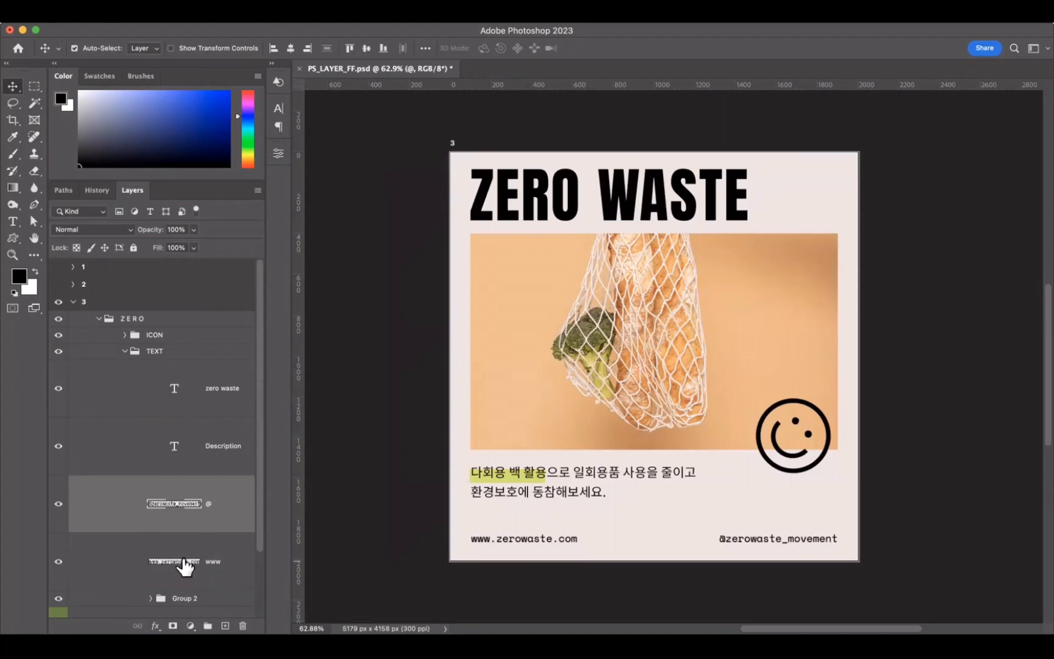
pyautogui.click(184, 565)
pyautogui.click(177, 452)
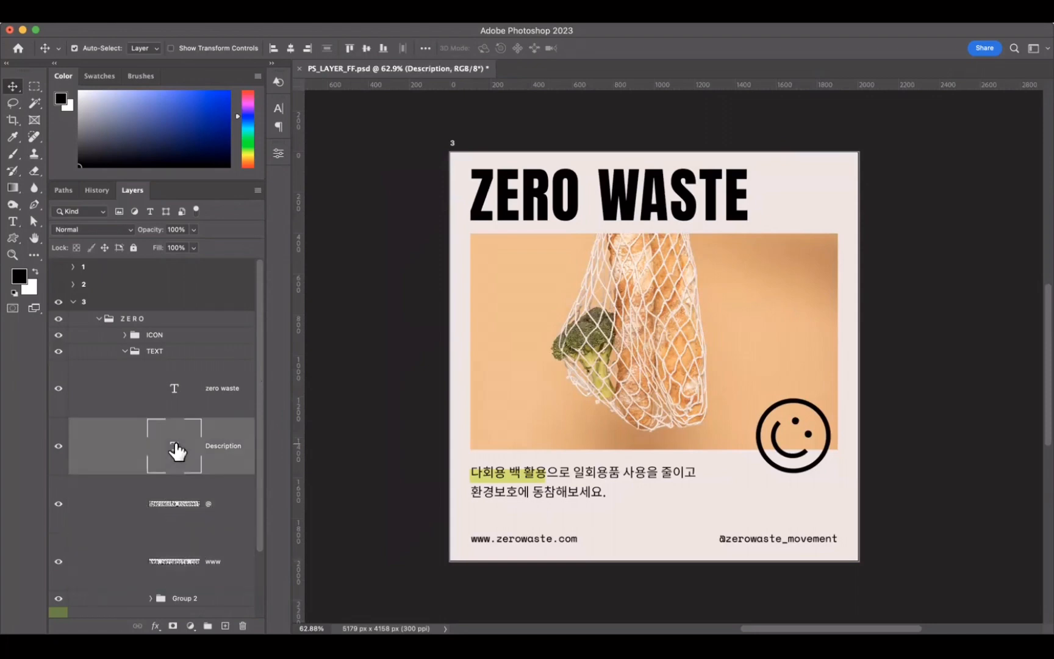
pyautogui.click(127, 521)
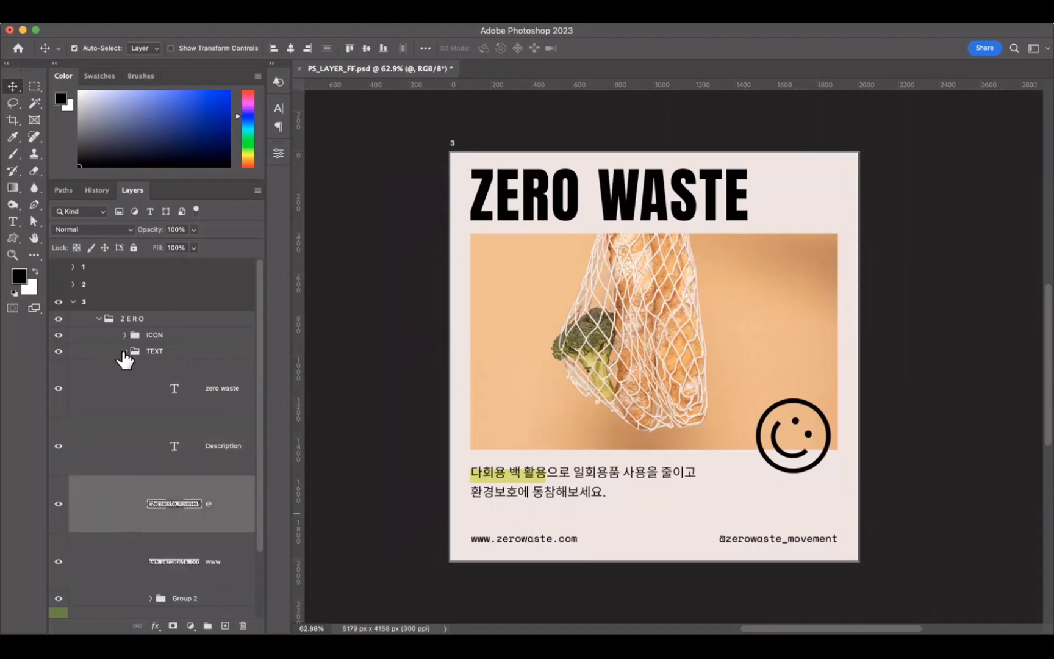
# Collapse the TEXT group and toggle its visibility off and on twice.
pyautogui.click(124, 352)
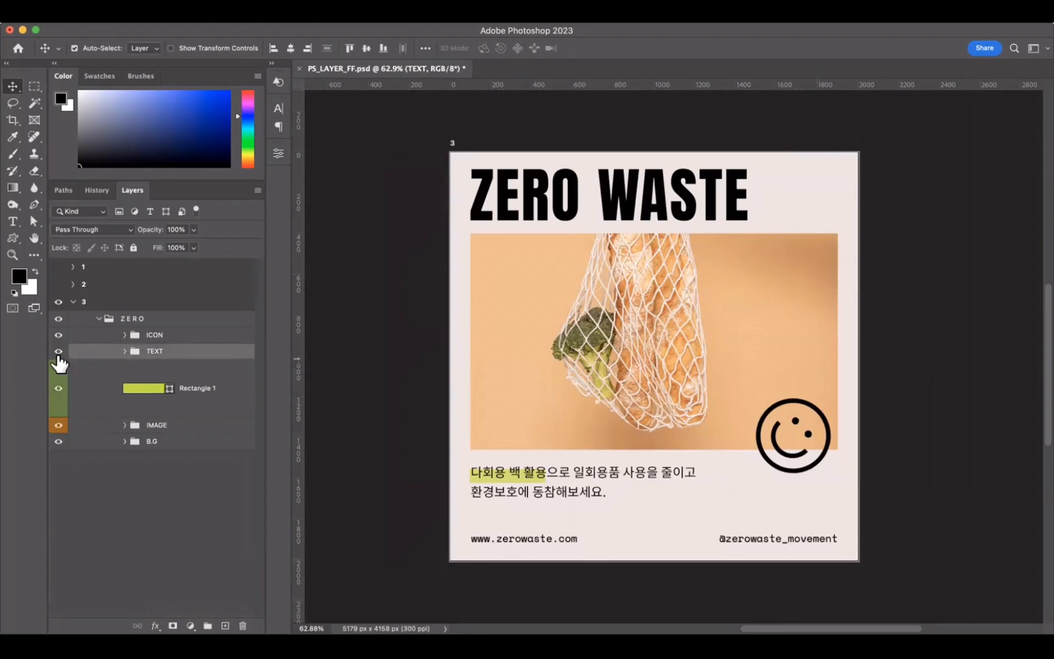
pyautogui.click(59, 353)
pyautogui.click(59, 352)
pyautogui.click(59, 352)
pyautogui.click(58, 353)
# Review the TEXT group's contents and the Rectangle 1 layer, and collapse and re-expand the ZERO group.
pyautogui.click(125, 351)
pyautogui.click(123, 352)
pyautogui.click(80, 390)
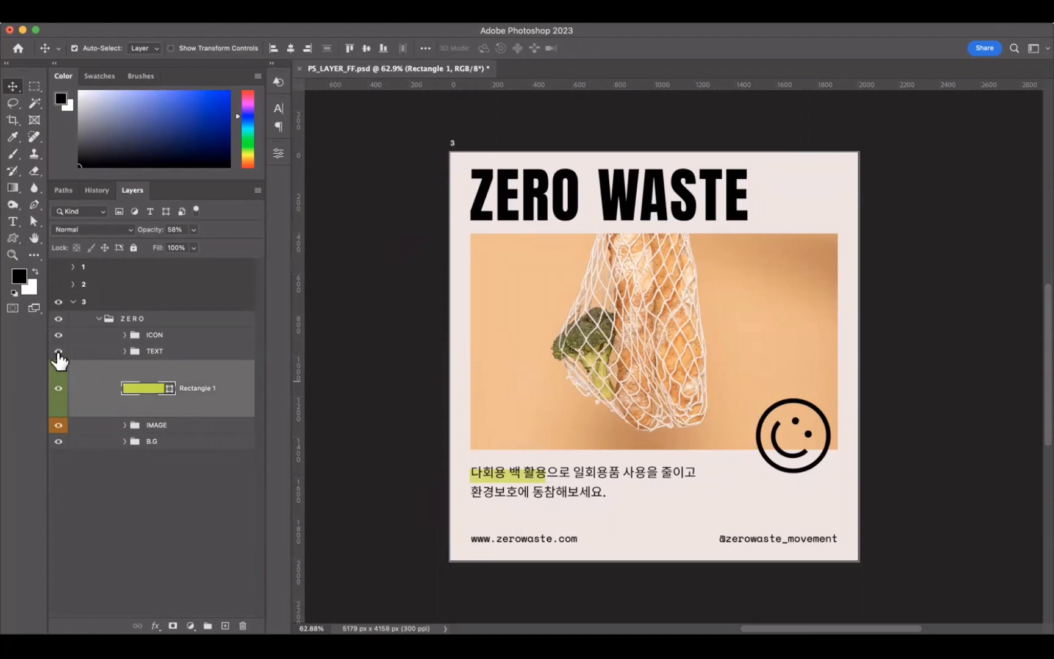
pyautogui.click(93, 322)
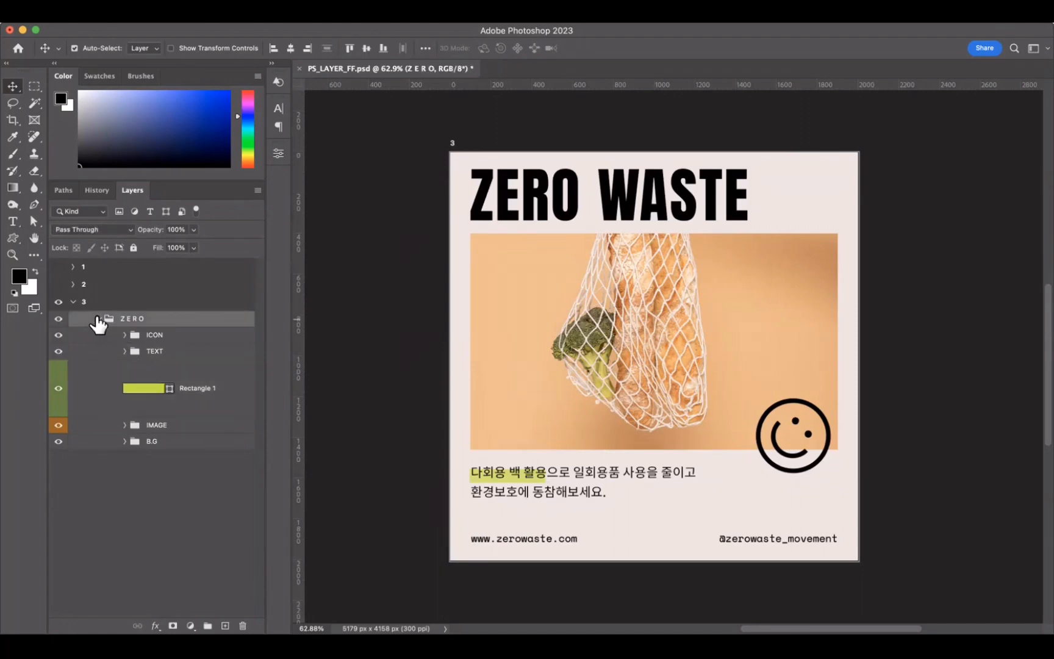
pyautogui.click(98, 320)
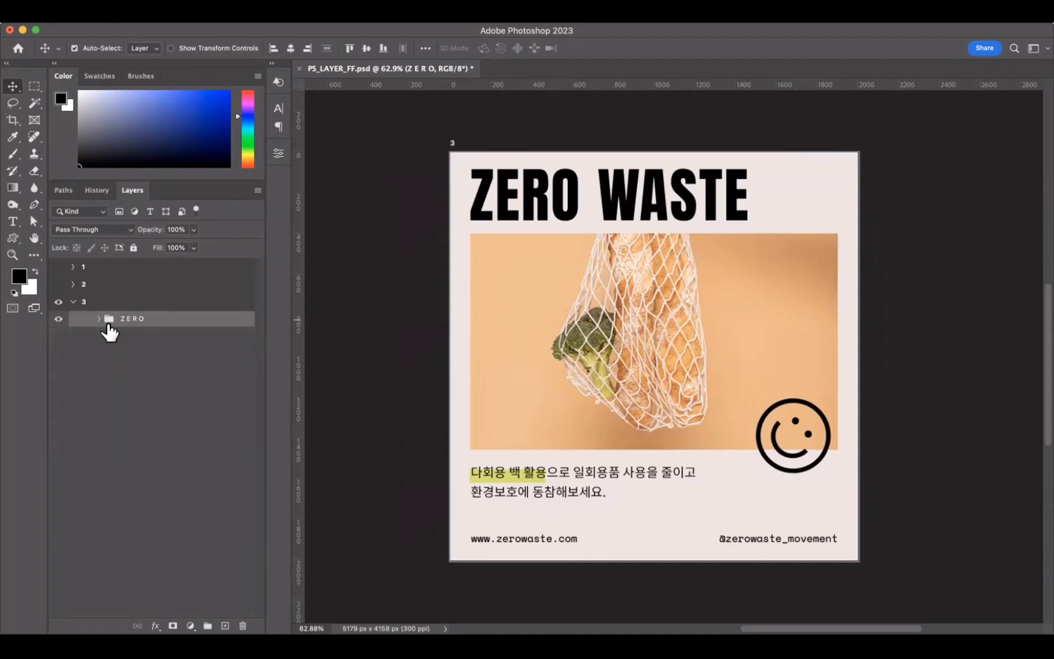
pyautogui.click(100, 320)
# Inspect the Rectangle 1 layer, and expand the IMAGE group to select its placed photo smart object.
pyautogui.click(87, 377)
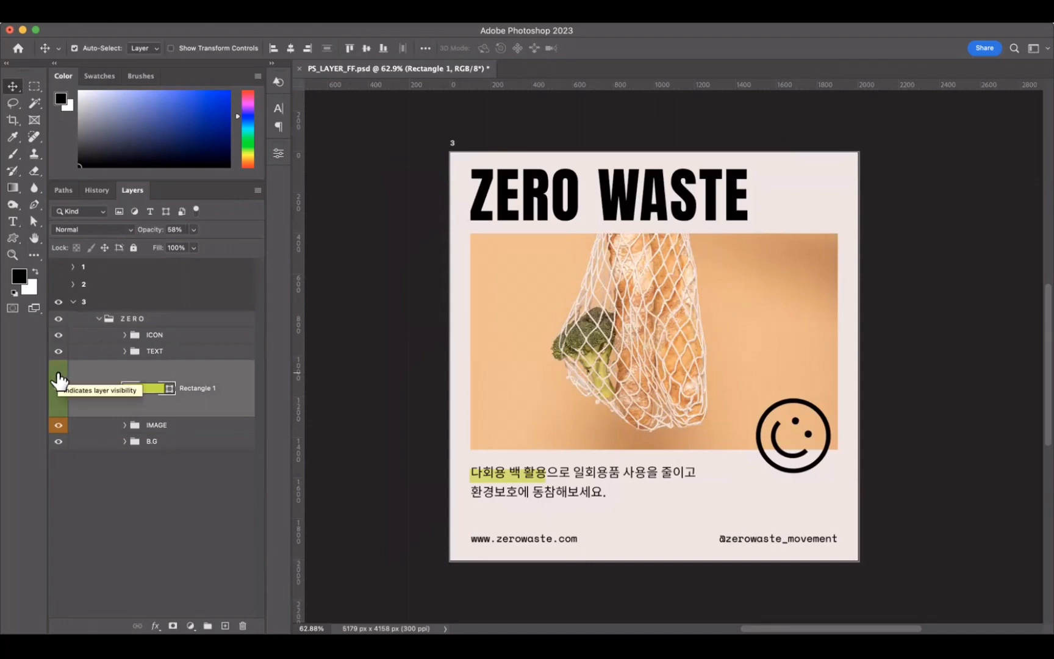
pyautogui.click(78, 426)
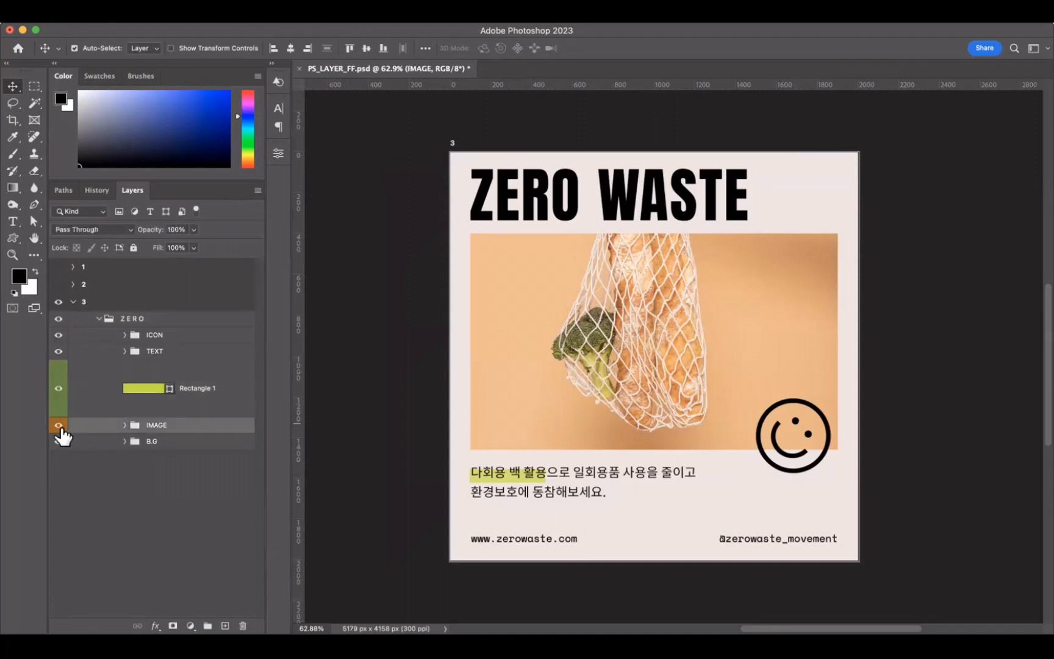
pyautogui.click(126, 425)
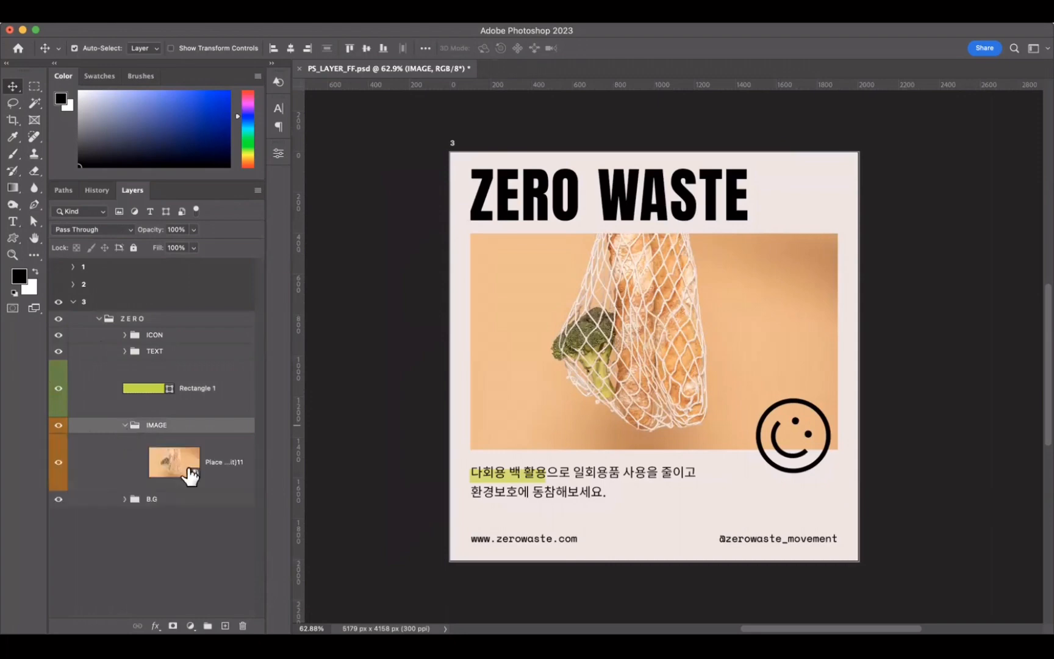
pyautogui.click(187, 470)
# Expand the TEXT group to inspect the www layer, and try to open the contents of the placed photo smart object.
pyautogui.click(125, 352)
pyautogui.scroll(-4, 175, 476)
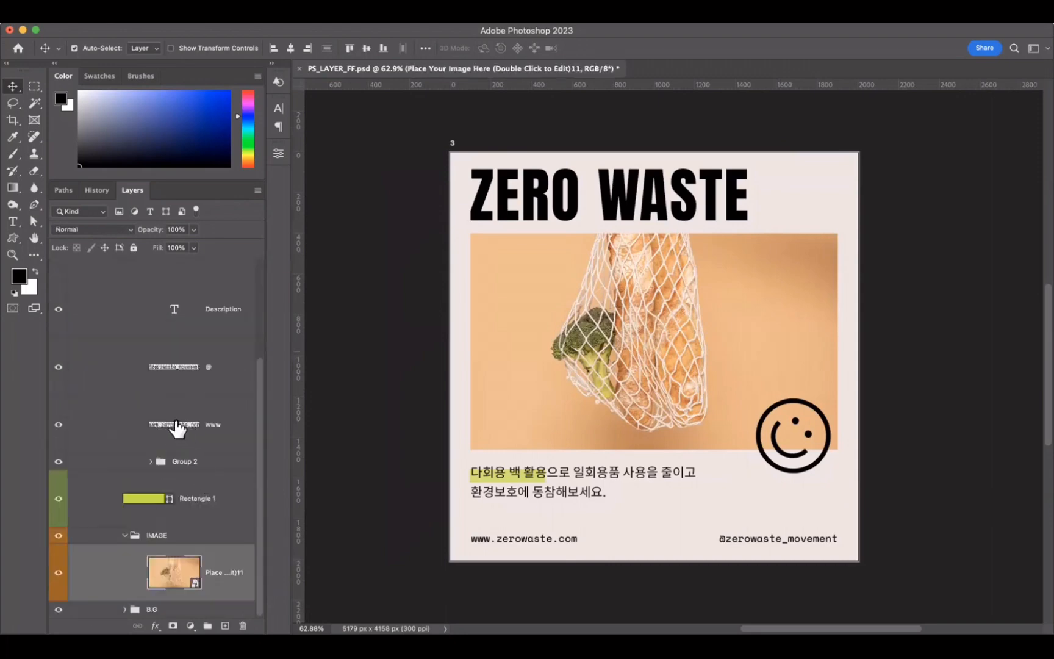
pyautogui.click(183, 430)
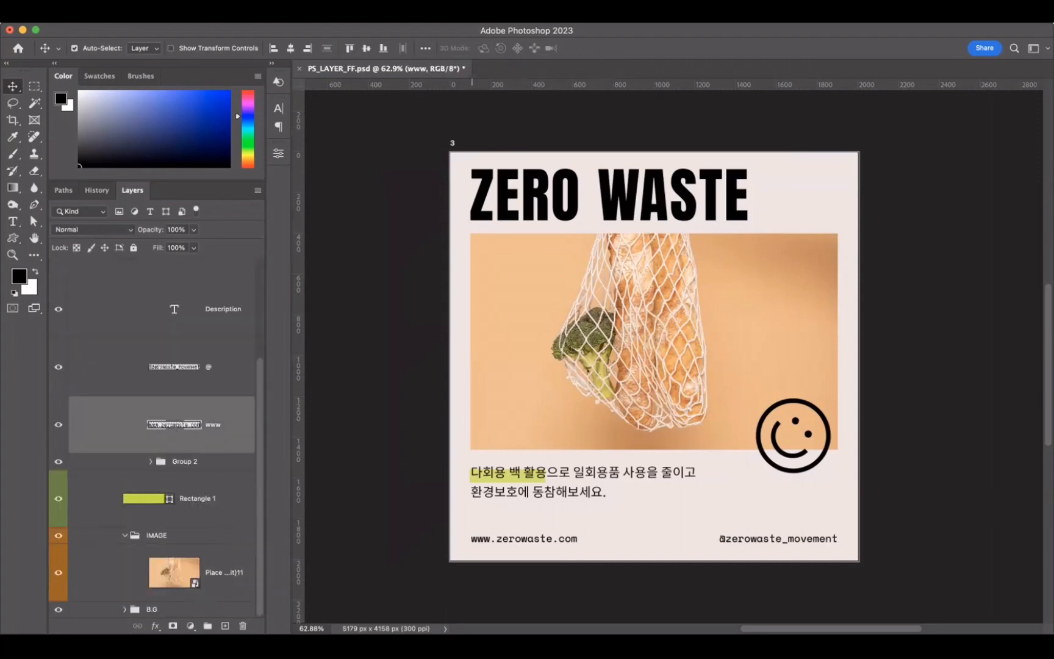
pyautogui.doubleClick(195, 585)
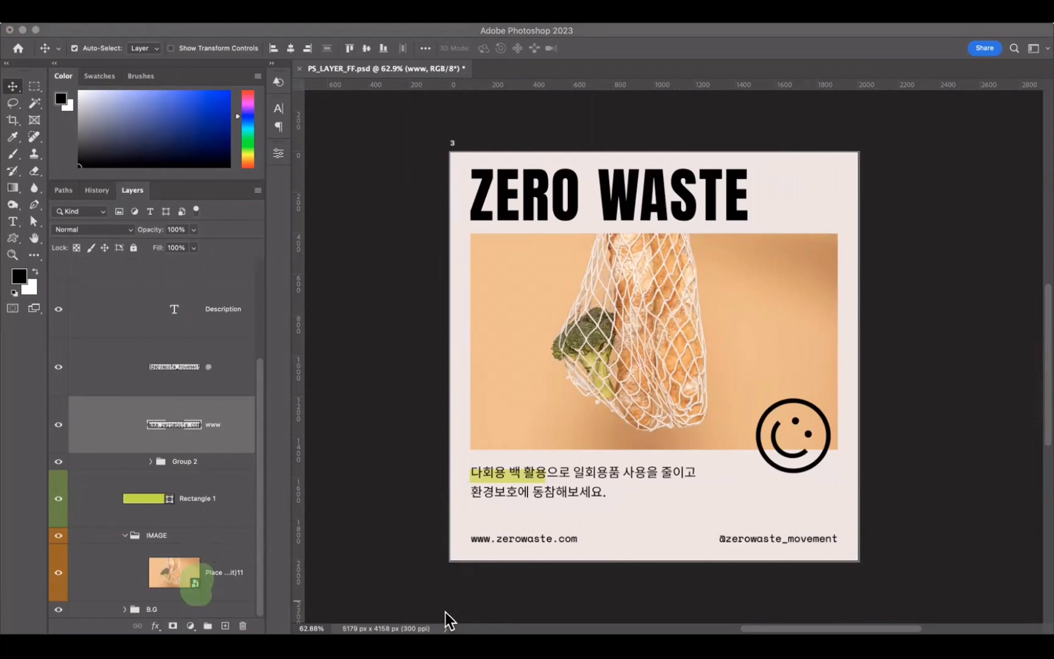
# Collapse the IMAGE, TEXT and ZERO groups, and toggle the ZERO group's visibility off and on.
pyautogui.click(125, 536)
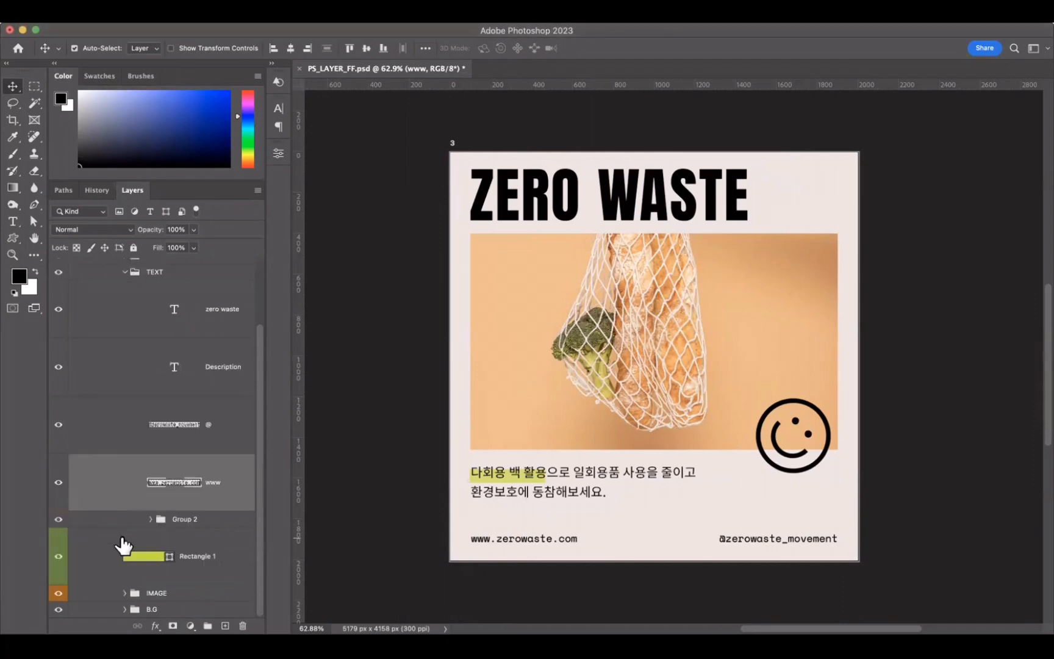
pyautogui.click(123, 273)
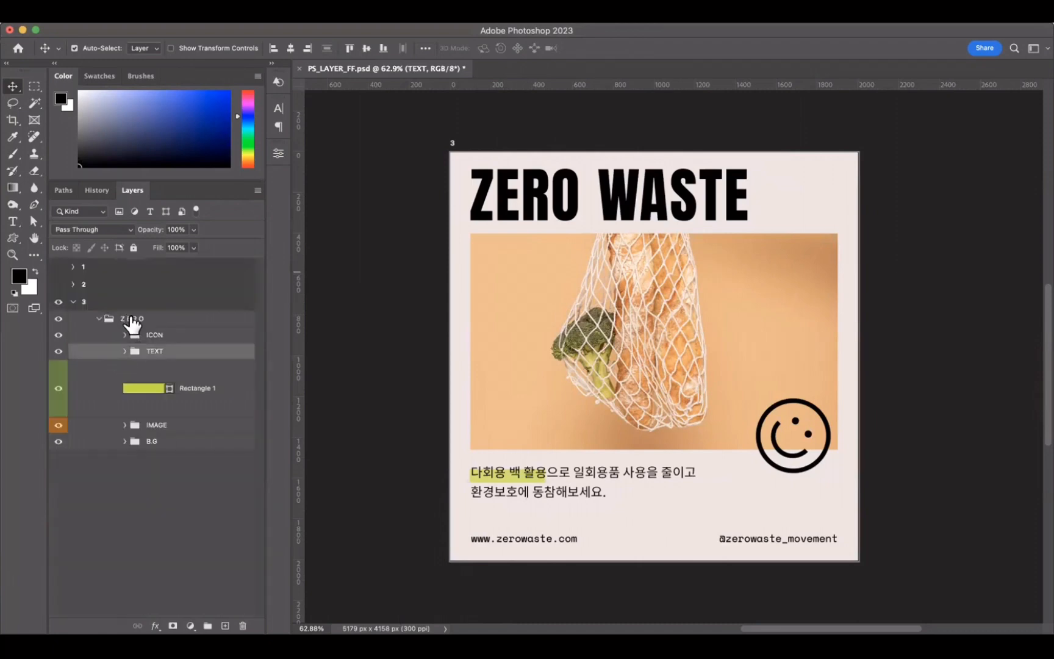
pyautogui.click(132, 319)
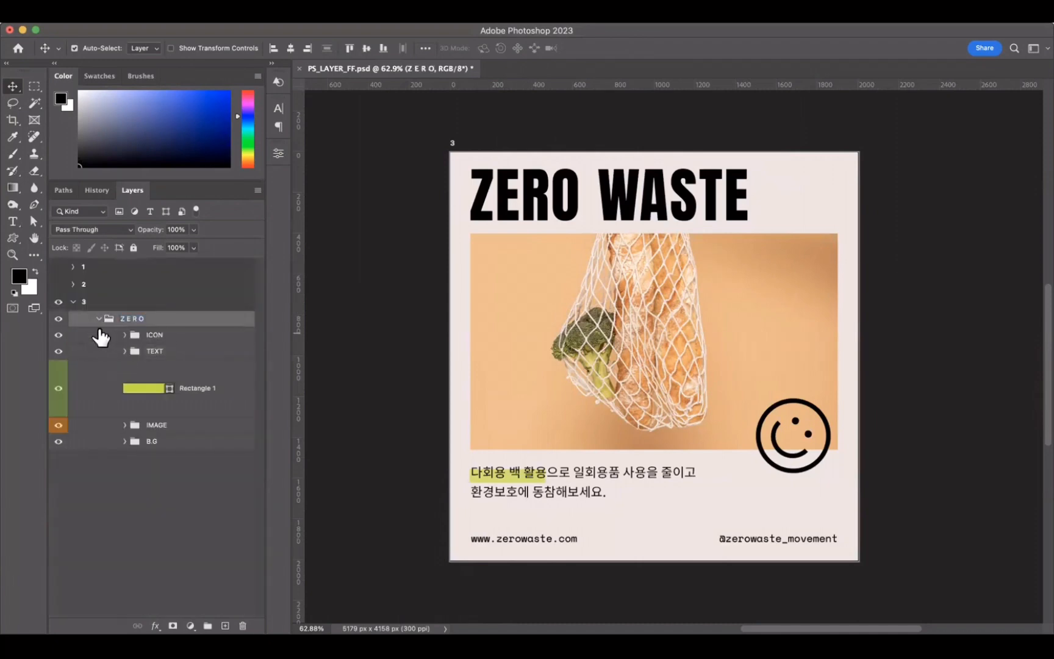
pyautogui.click(98, 319)
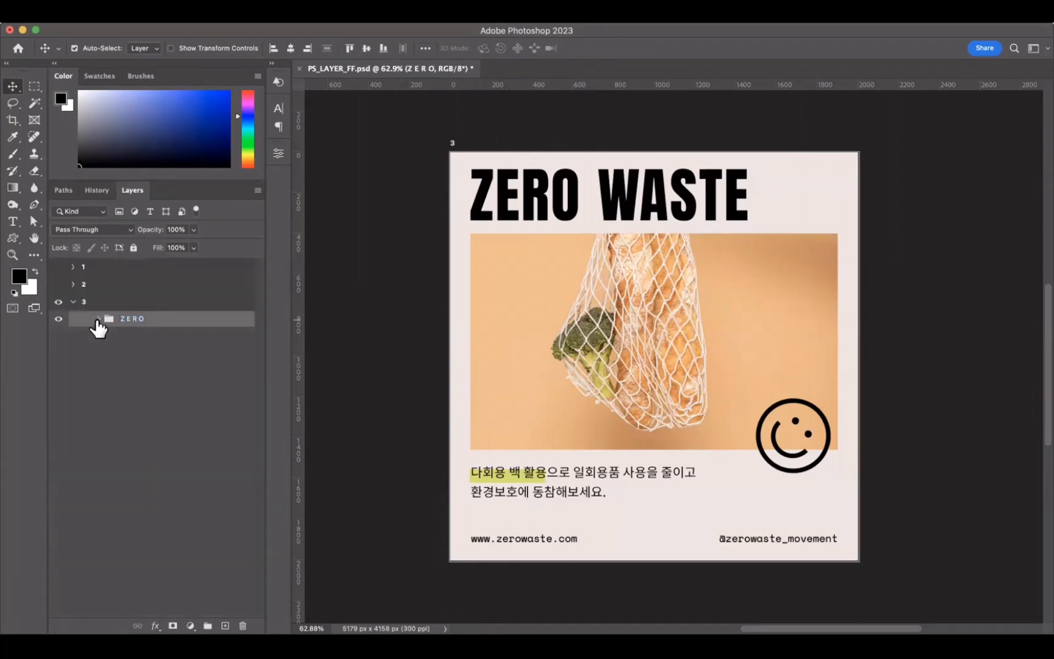
pyautogui.click(59, 319)
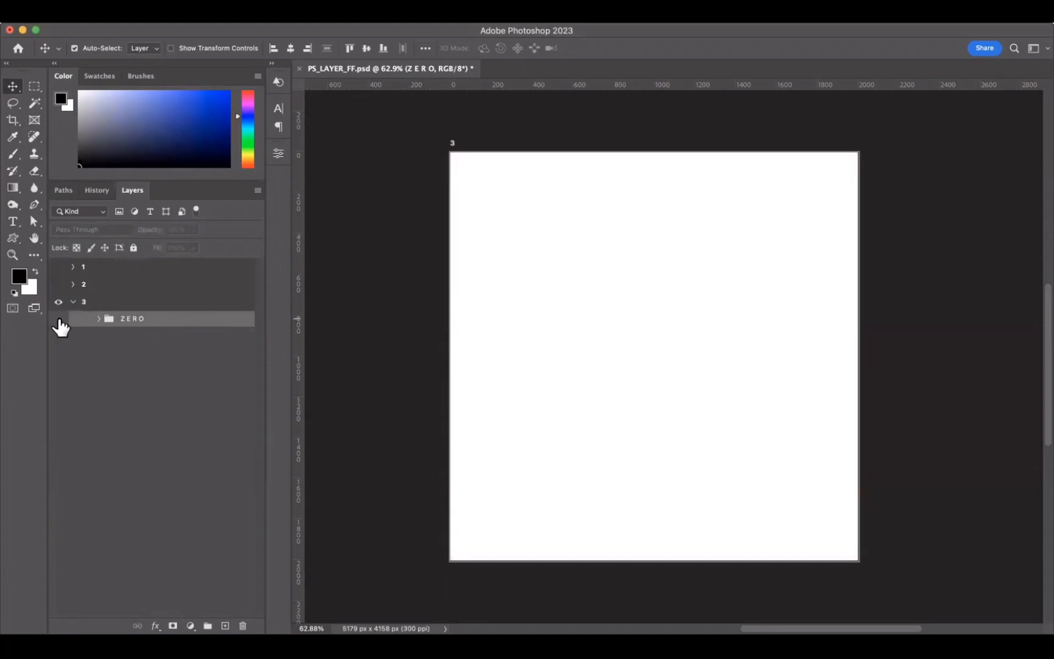
pyautogui.click(58, 319)
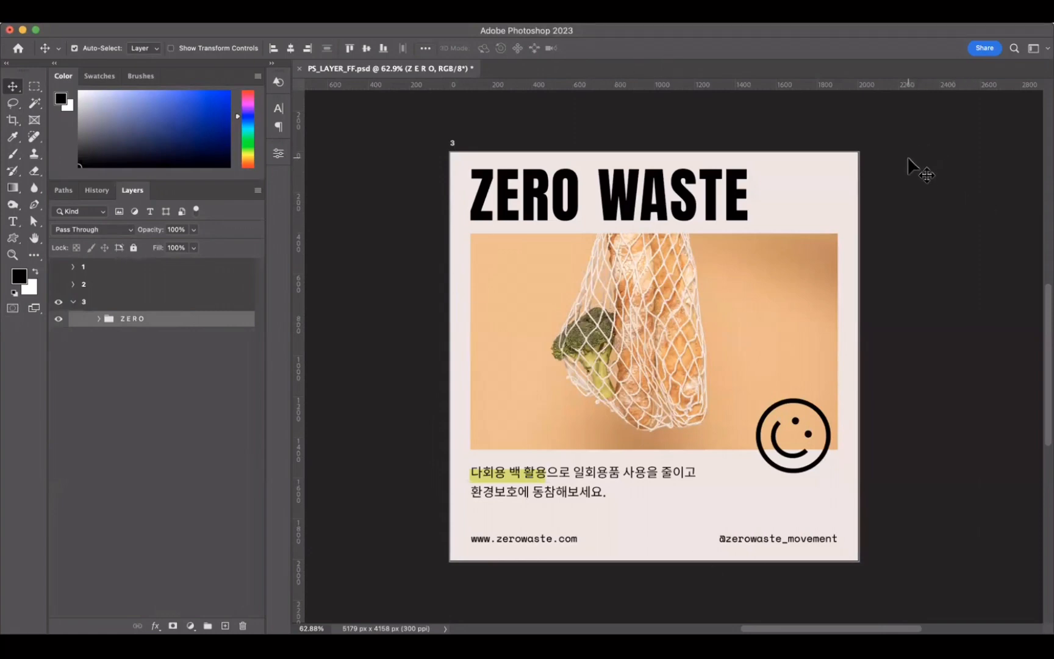
# Expand the ZERO group and review its stacking order from B.G through IMAGE, Rectangle 1 and TEXT up to ICON, twice.
pyautogui.click(98, 319)
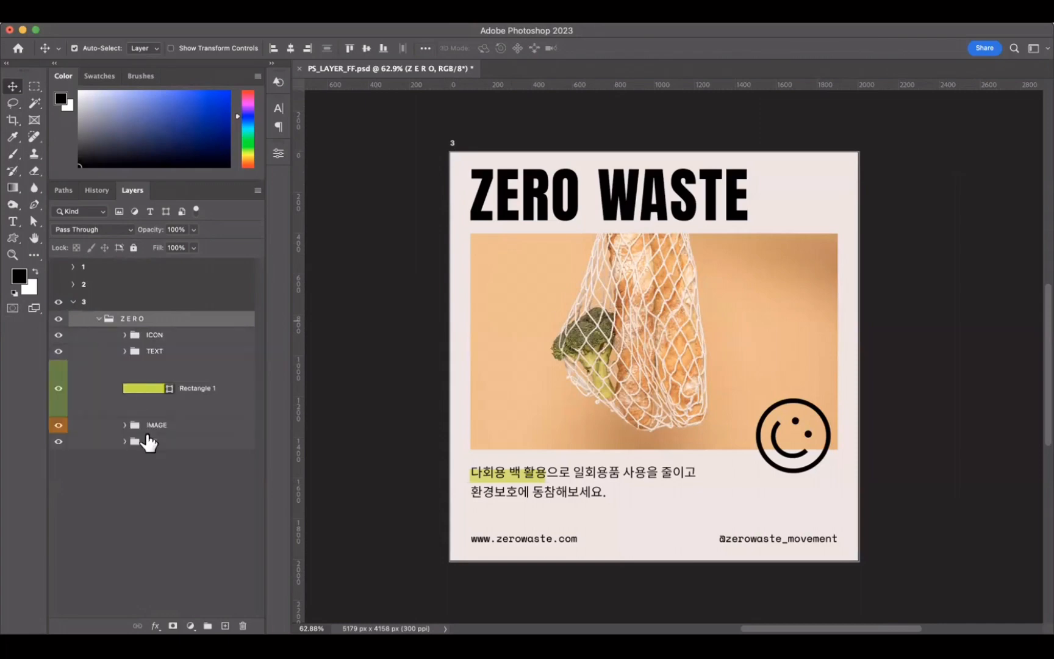
pyautogui.click(208, 442)
pyautogui.click(219, 426)
pyautogui.click(228, 388)
pyautogui.click(232, 351)
pyautogui.click(229, 337)
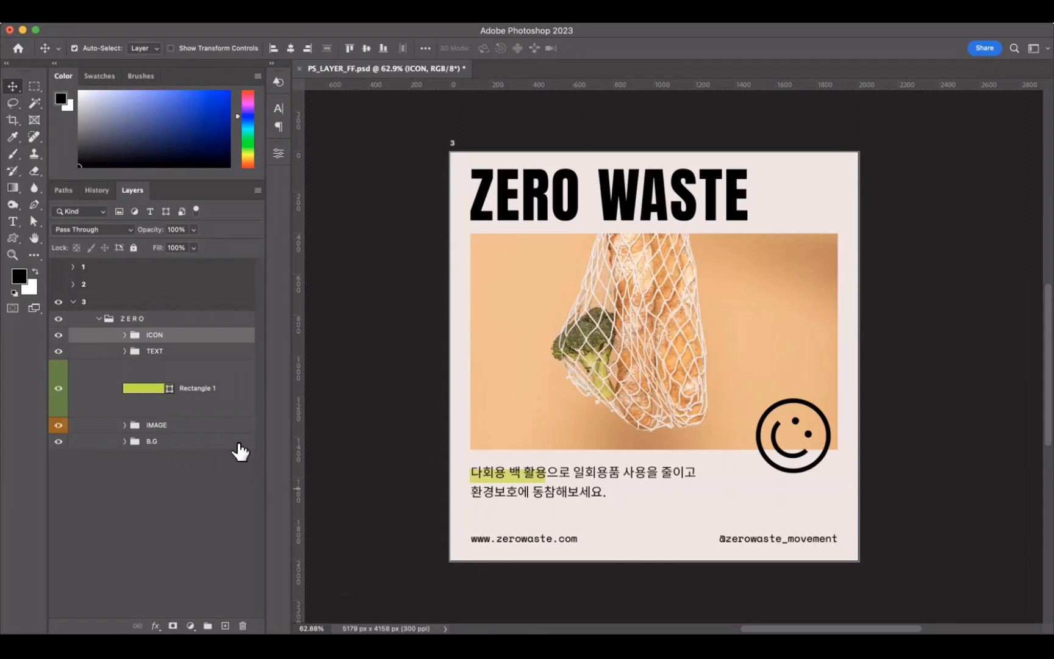
pyautogui.click(208, 452)
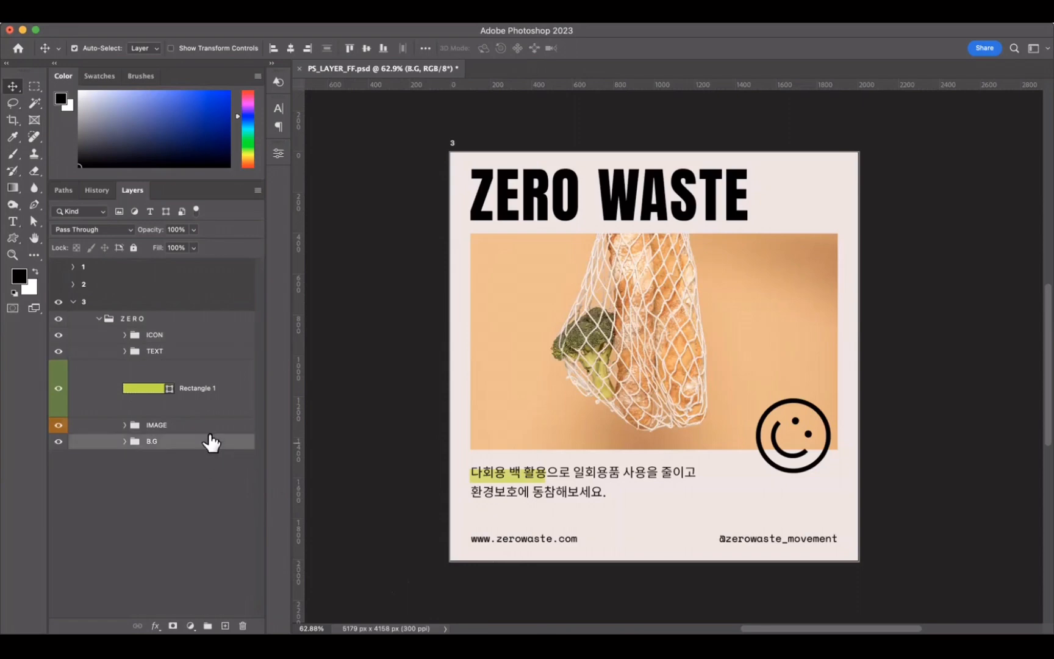
pyautogui.click(211, 426)
pyautogui.click(212, 365)
pyautogui.click(212, 353)
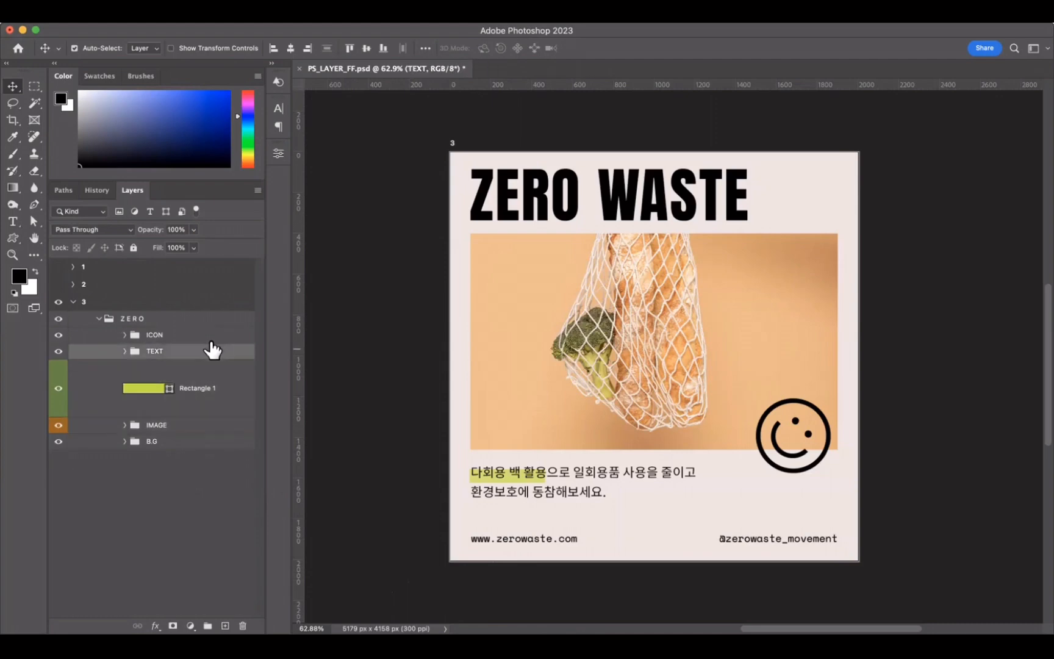
pyautogui.click(220, 334)
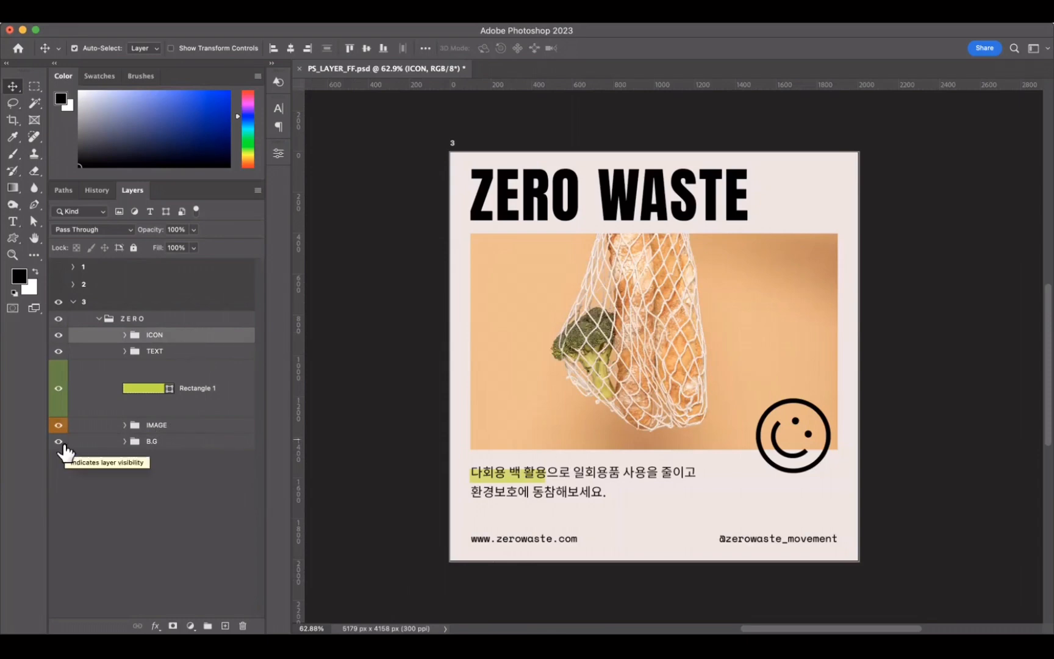
# Expand the B.G group and select its Background fill layer.
pyautogui.click(146, 443)
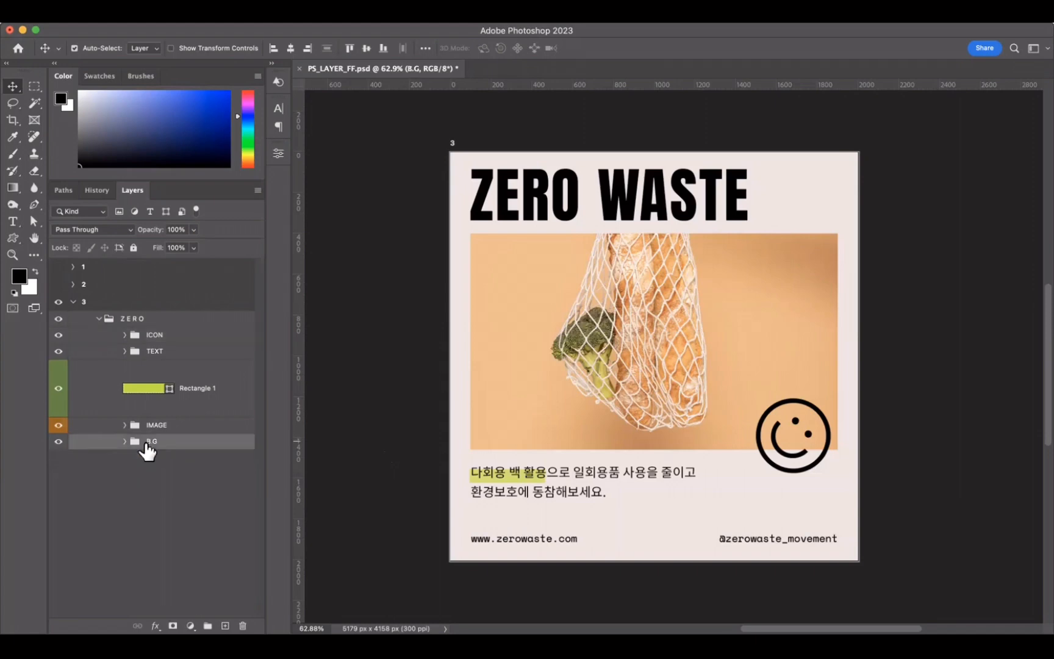
pyautogui.click(125, 441)
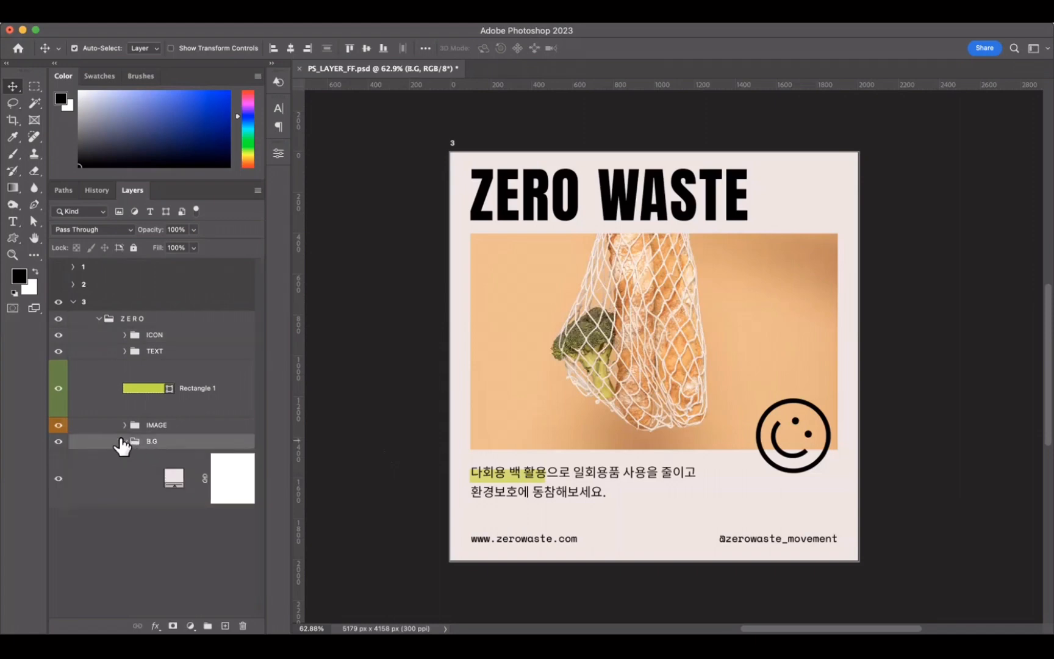
pyautogui.click(158, 489)
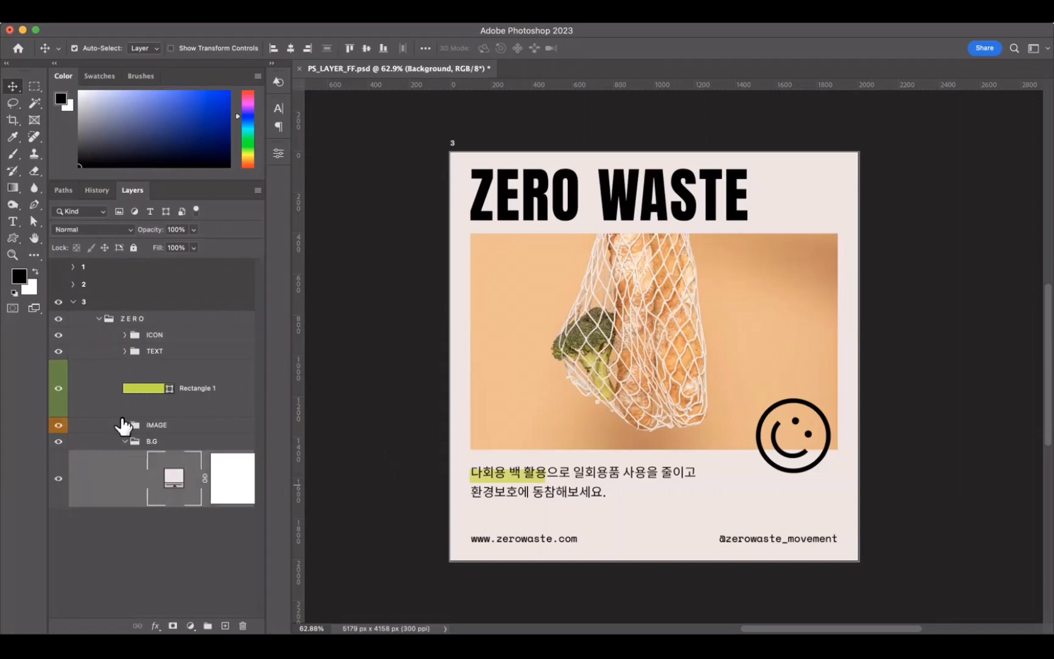
# Expand the IMAGE group to compare its placed photo layer with the Background layer, and collapse the B.G group.
pyautogui.click(124, 425)
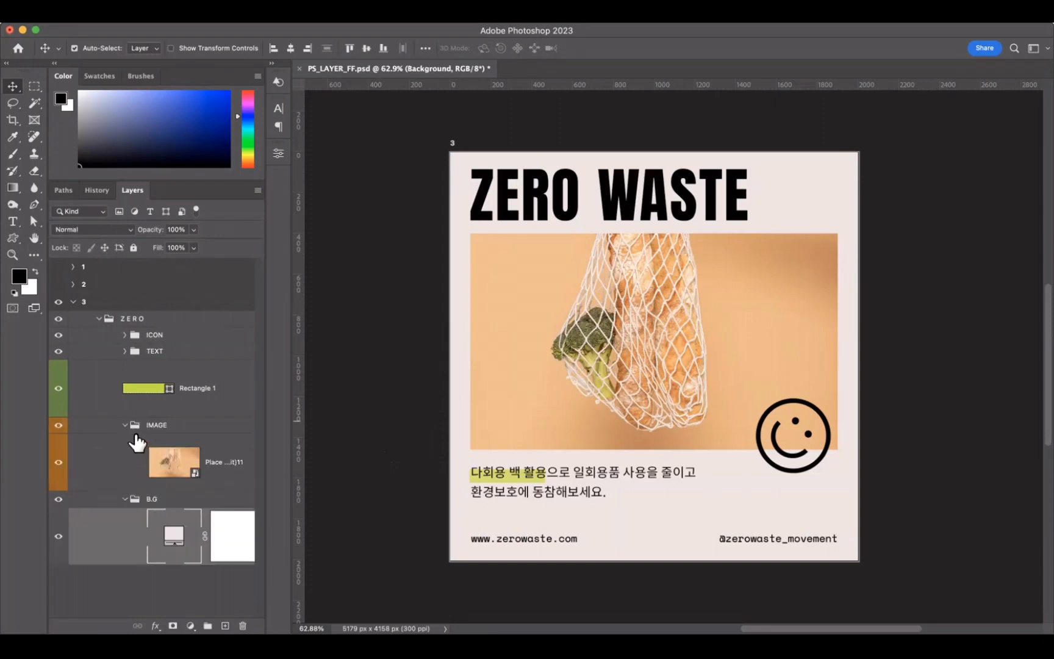
pyautogui.click(131, 390)
pyautogui.click(173, 483)
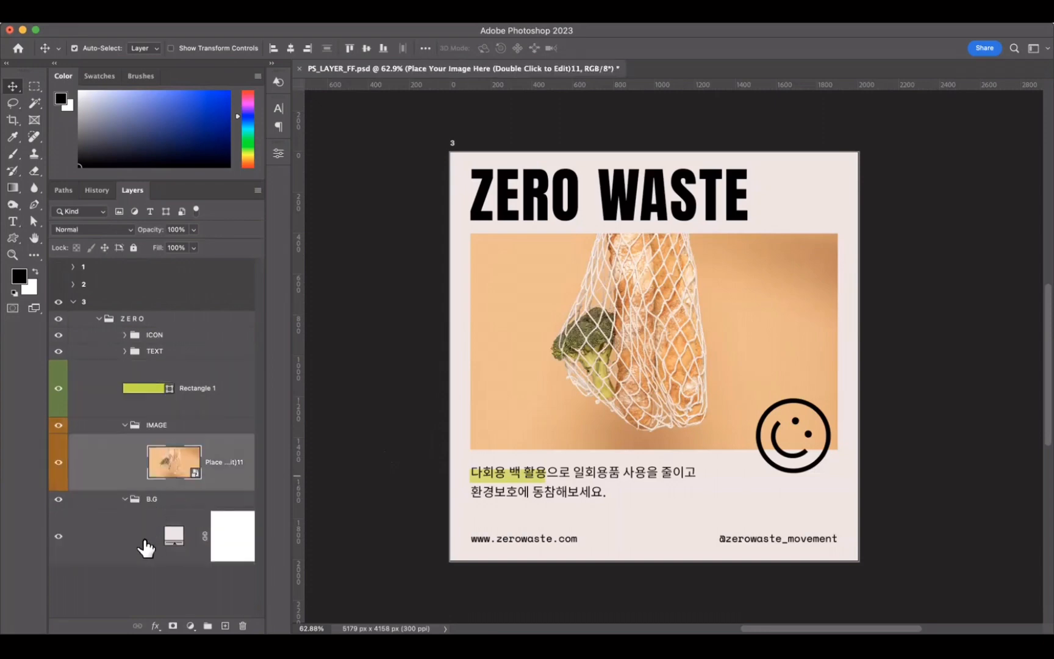
pyautogui.click(148, 545)
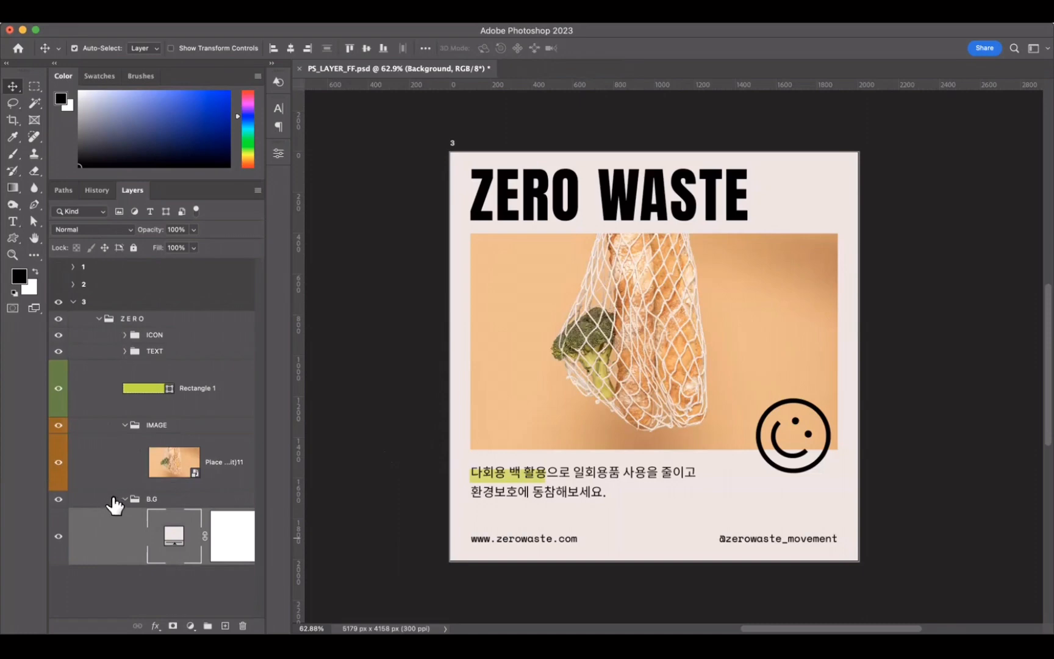
pyautogui.click(158, 499)
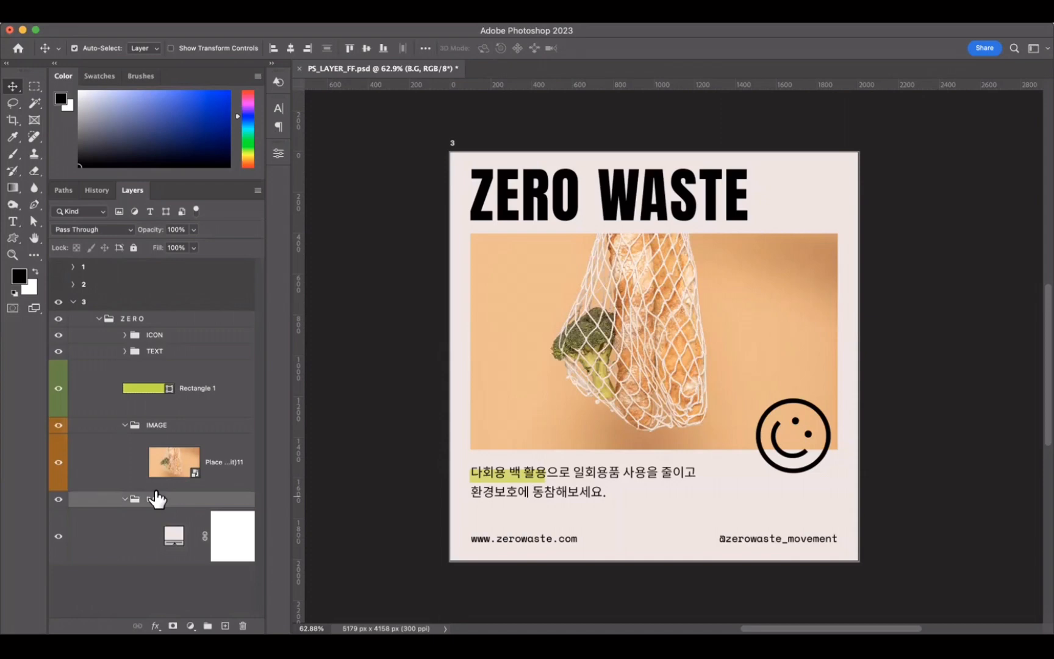
pyautogui.click(124, 499)
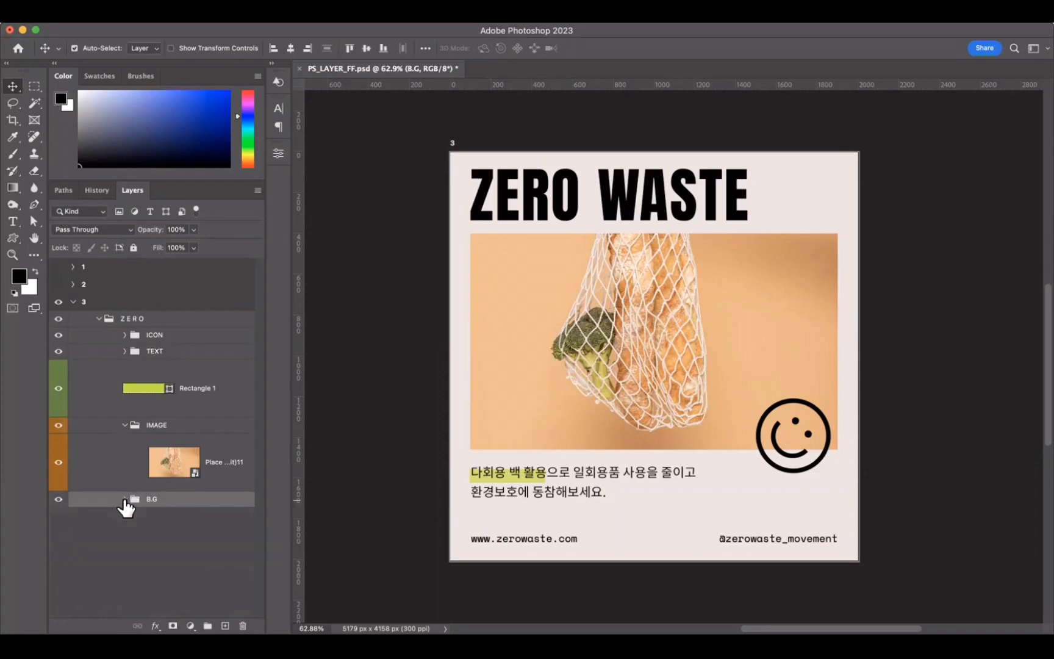
# Open and close the B.G group, and toggle its visibility several times to see how the backdrop affects the poster.
pyautogui.click(124, 500)
pyautogui.click(124, 502)
pyautogui.click(56, 501)
pyautogui.click(56, 500)
pyautogui.click(56, 501)
pyautogui.click(57, 501)
pyautogui.click(56, 500)
pyautogui.click(56, 500)
pyautogui.moveTo(525, 470); pyautogui.dragTo(558, 459)
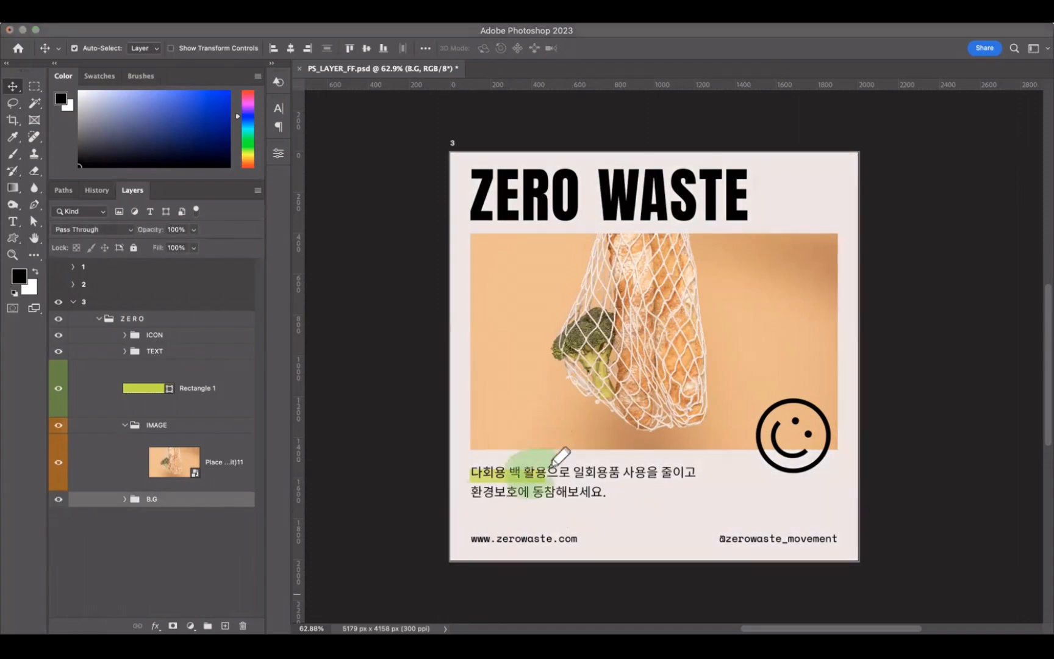
pyautogui.moveTo(812, 470)
pyautogui.mouseDown()
pyautogui.moveTo(787, 452)
pyautogui.moveTo(818, 449)
pyautogui.moveTo(821, 473)
pyautogui.mouseUp()
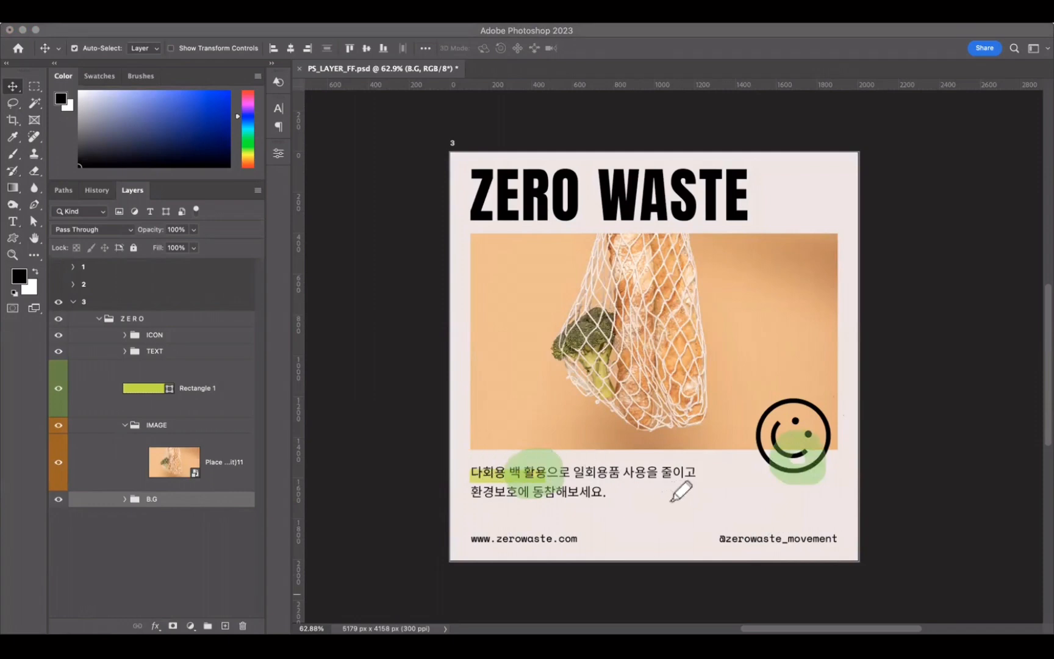
pyautogui.press('Escape')
# Move the B.G group above ICON in the ZERO group, toggle its visibility, and return it to the end of the stack beneath the photo layer.
pyautogui.click(209, 506)
pyautogui.moveTo(195, 504)
pyautogui.mouseDown()
pyautogui.moveTo(193, 321)
pyautogui.moveTo(197, 335)
pyautogui.mouseUp()
pyautogui.click(59, 335)
pyautogui.click(59, 335)
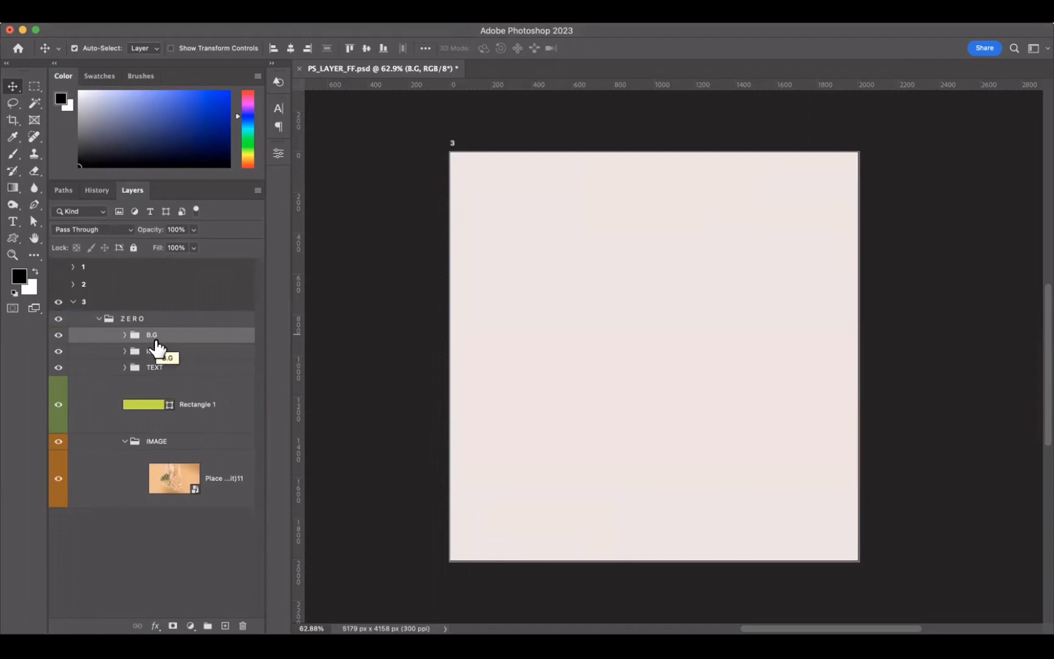
pyautogui.moveTo(217, 337); pyautogui.dragTo(181, 497)
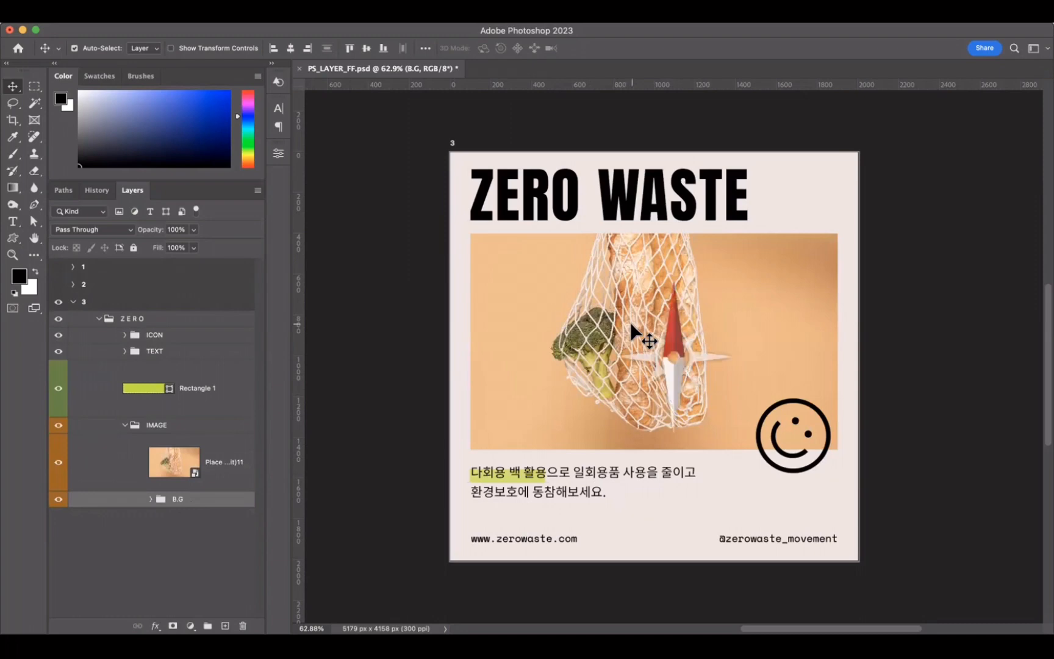
# On artboard 1, pick the snowflake and heart on the canvas, and shift Snowflake 1 and the HELLO THERE 1 text slightly over the heart.
pyautogui.scroll(2, 629, 321)
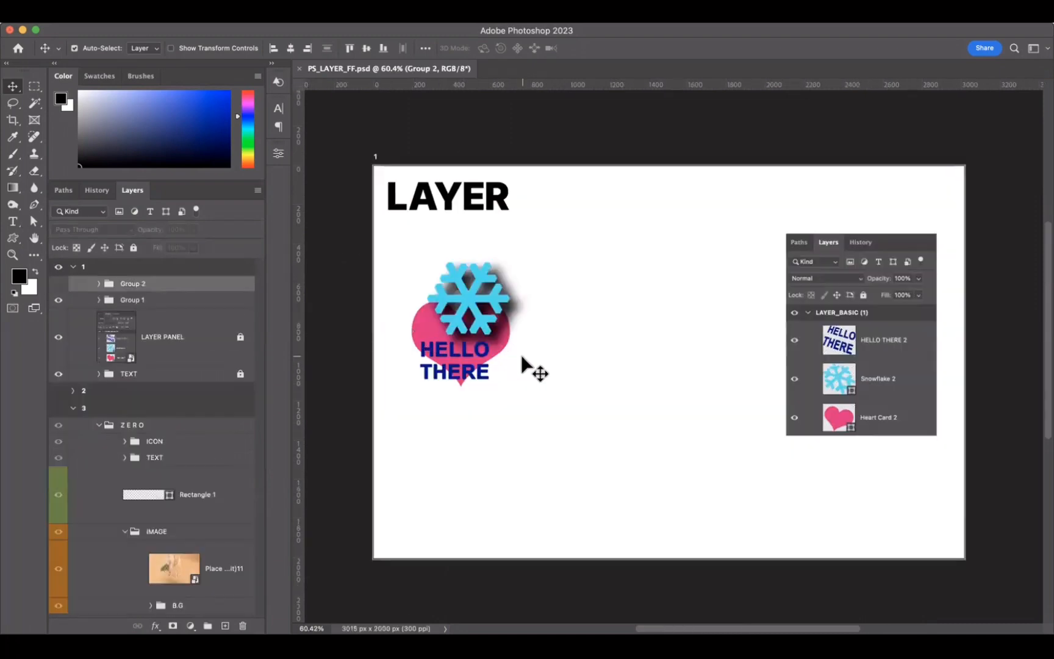
pyautogui.click(492, 297)
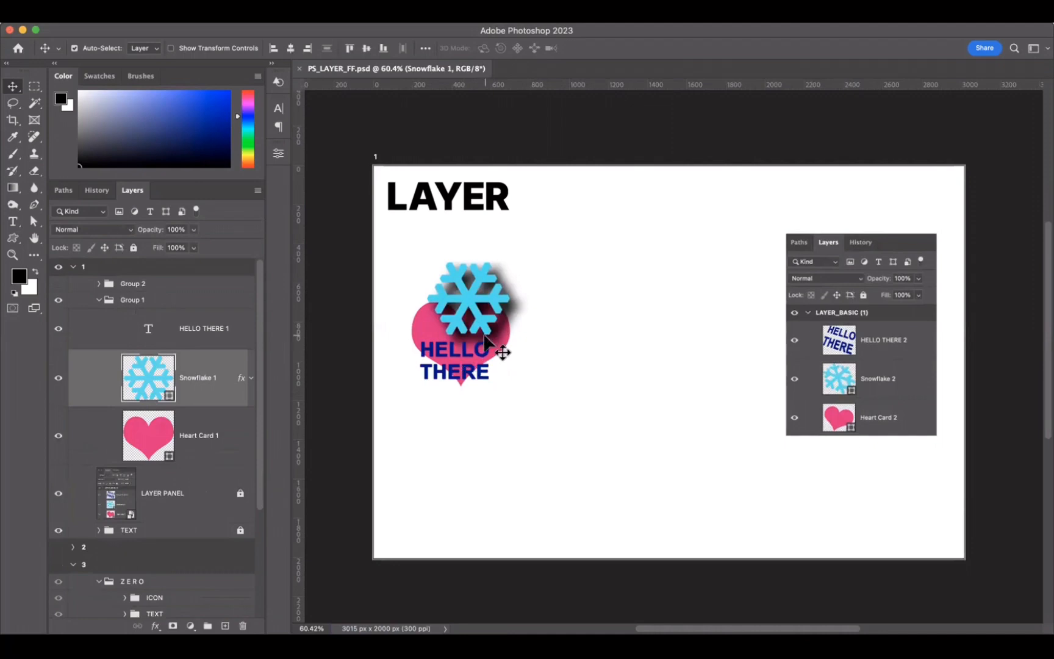
pyautogui.click(417, 332)
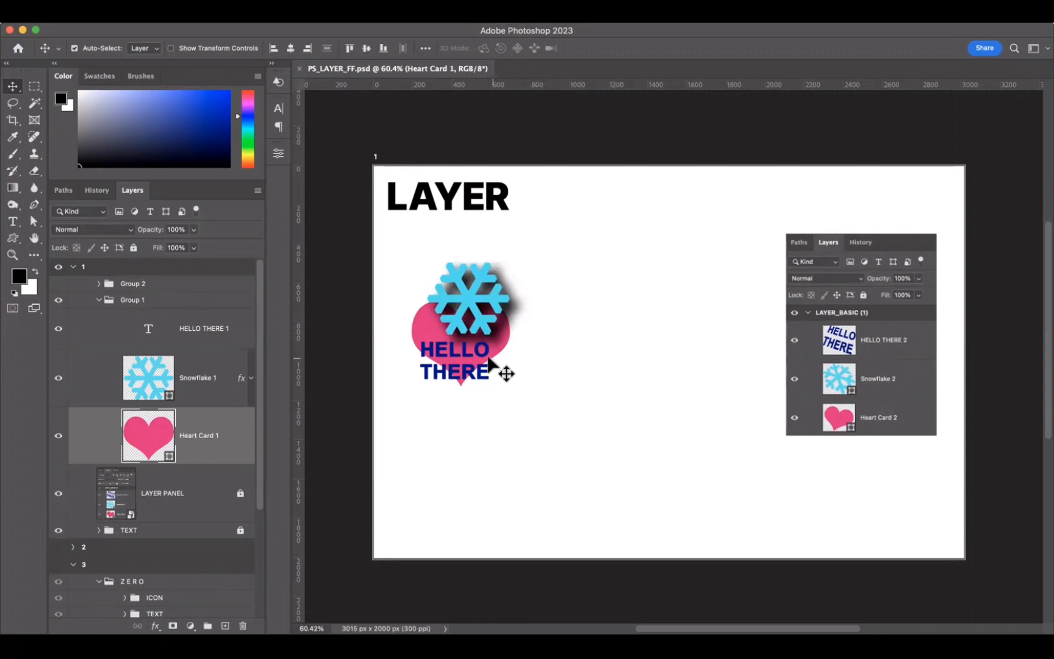
pyautogui.moveTo(467, 299); pyautogui.dragTo(464, 312)
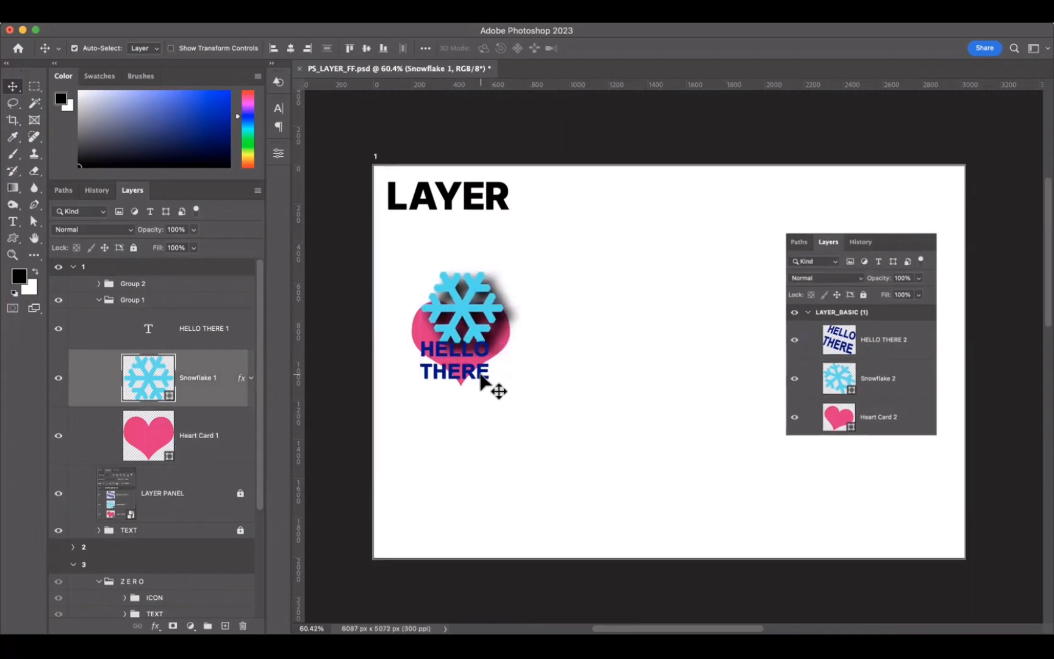
pyautogui.moveTo(482, 377); pyautogui.dragTo(488, 370)
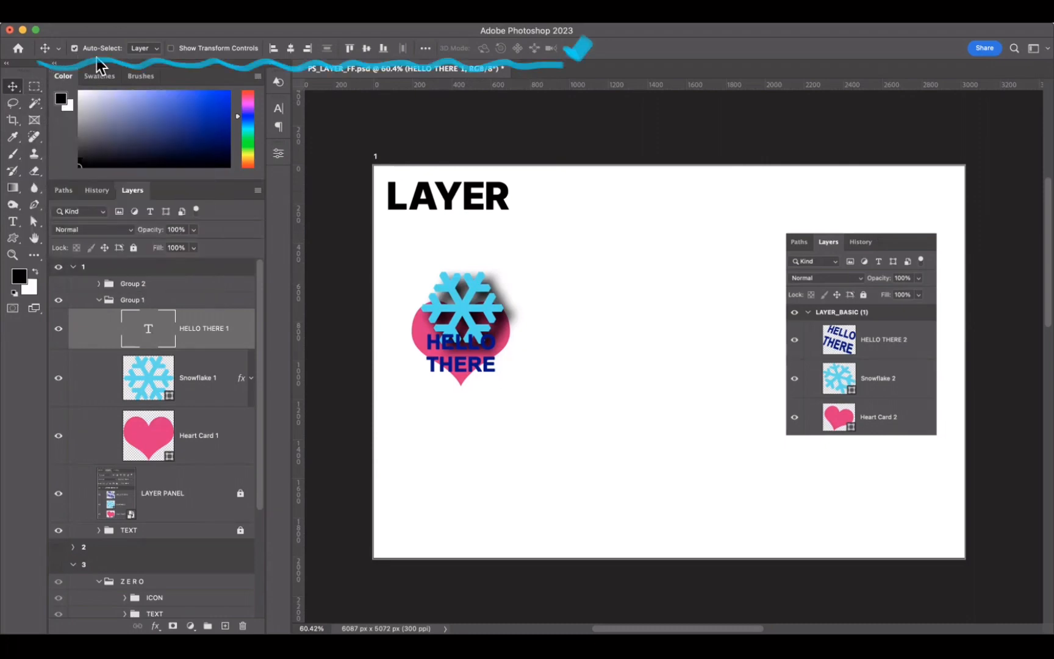
# Compare the tool options of Lasso, Eyedropper, Eraser, Blur, Pen and Path Selection, and return to the Move tool.
pyautogui.click(13, 103)
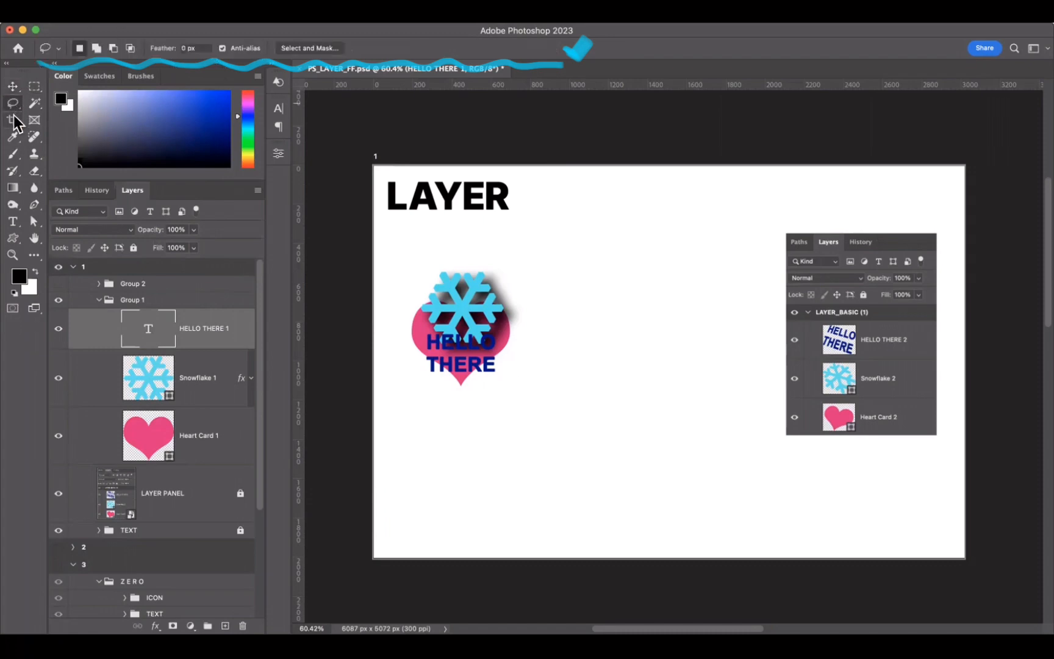
pyautogui.click(12, 136)
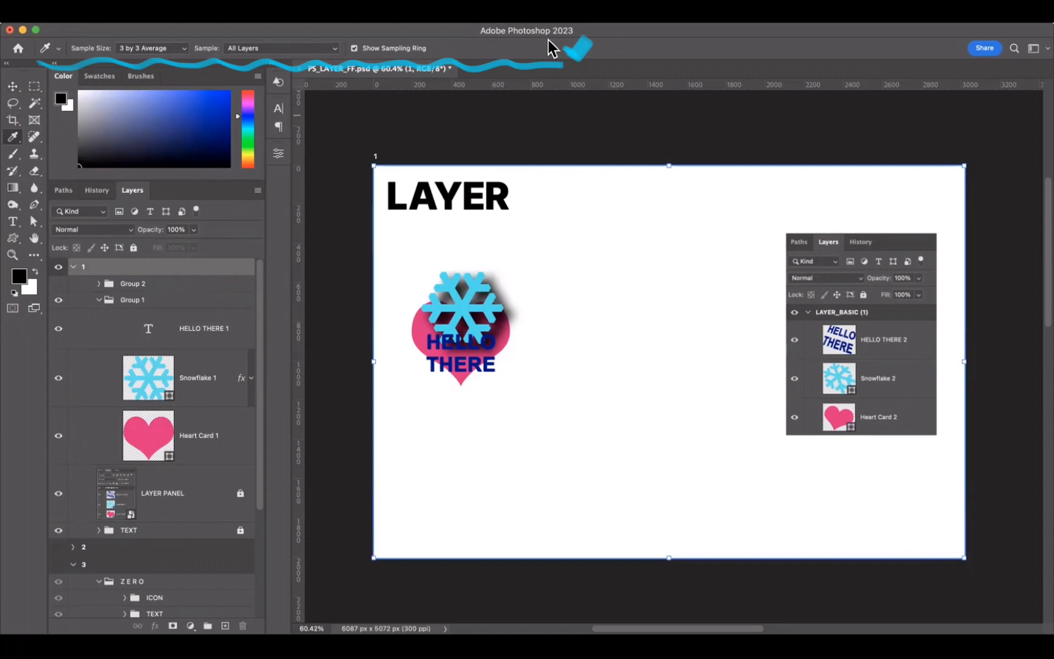
pyautogui.click(34, 171)
pyautogui.click(35, 187)
pyautogui.click(32, 205)
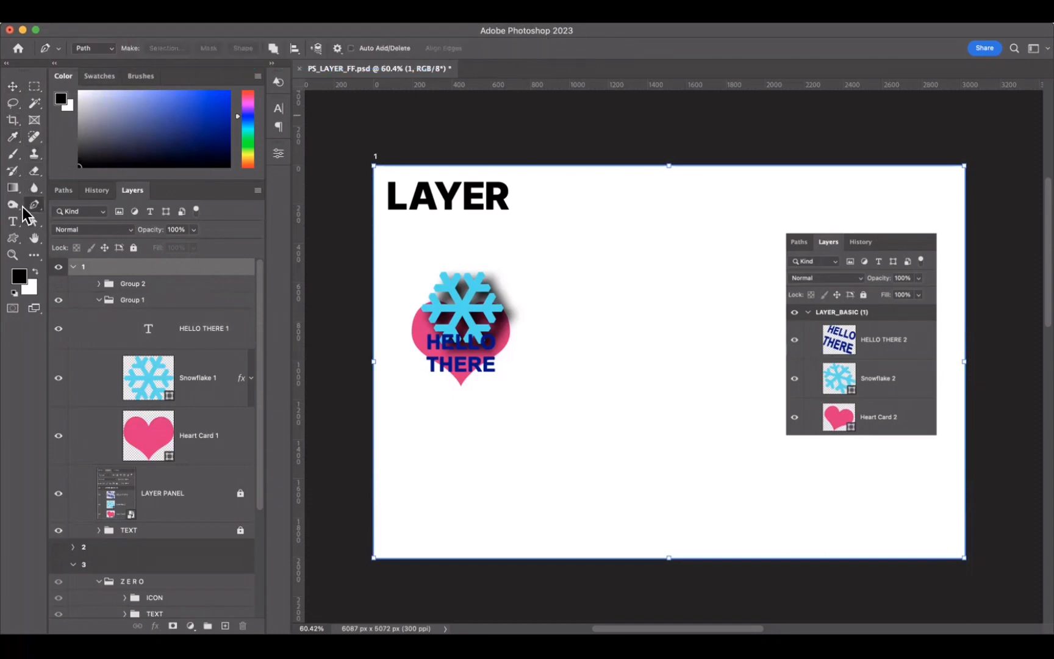
pyautogui.click(33, 221)
pyautogui.click(15, 88)
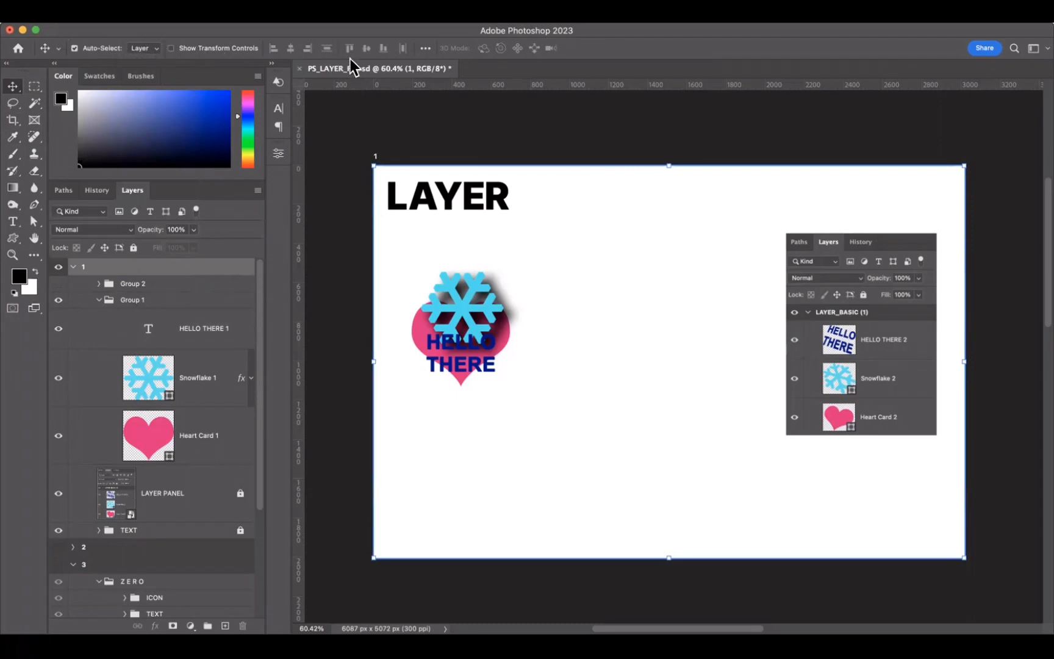
# Toggle the Move tool's Auto-Select option off and on, and select the snowflake directly on the canvas.
pyautogui.click(92, 51)
pyautogui.click(92, 50)
pyautogui.click(475, 281)
pyautogui.moveTo(256, 401)
pyautogui.mouseDown()
pyautogui.moveTo(219, 342)
pyautogui.moveTo(235, 371)
pyautogui.moveTo(217, 420)
pyautogui.mouseUp()
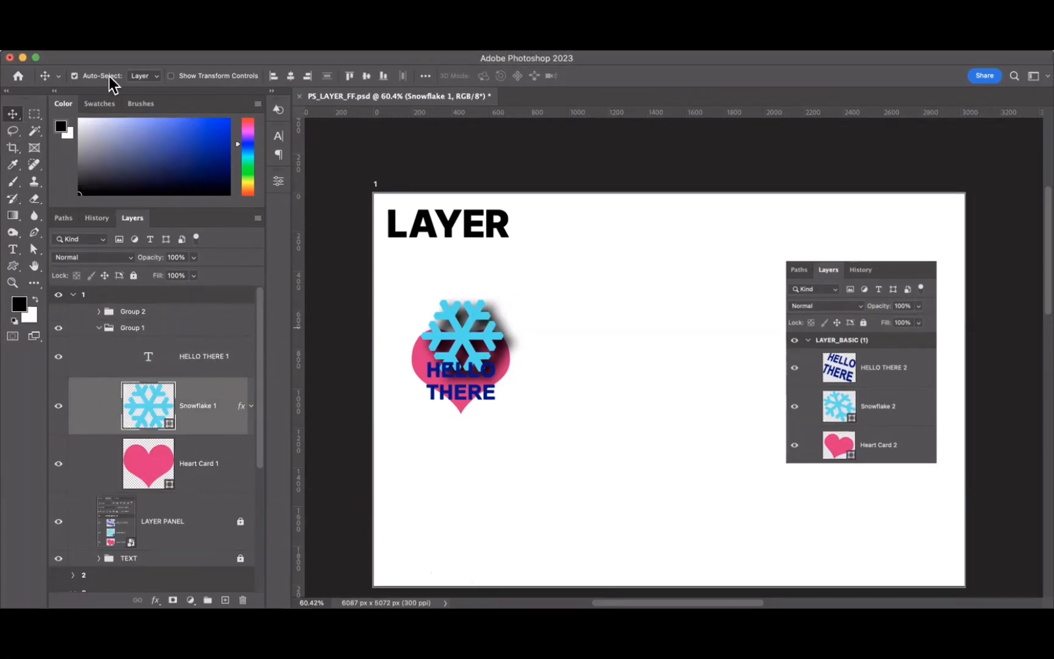
# Turn off Auto-Select and separate the shapes, moving Heart Card 1 diagonally below the HELLO THERE text and Snowflake 1 just below the LAYER title.
pyautogui.click(107, 77)
pyautogui.moveTo(137, 219)
pyautogui.mouseDown()
pyautogui.moveTo(516, 181)
pyautogui.moveTo(433, 200)
pyautogui.moveTo(143, 222)
pyautogui.mouseUp()
pyautogui.moveTo(774, 236); pyautogui.dragTo(953, 487)
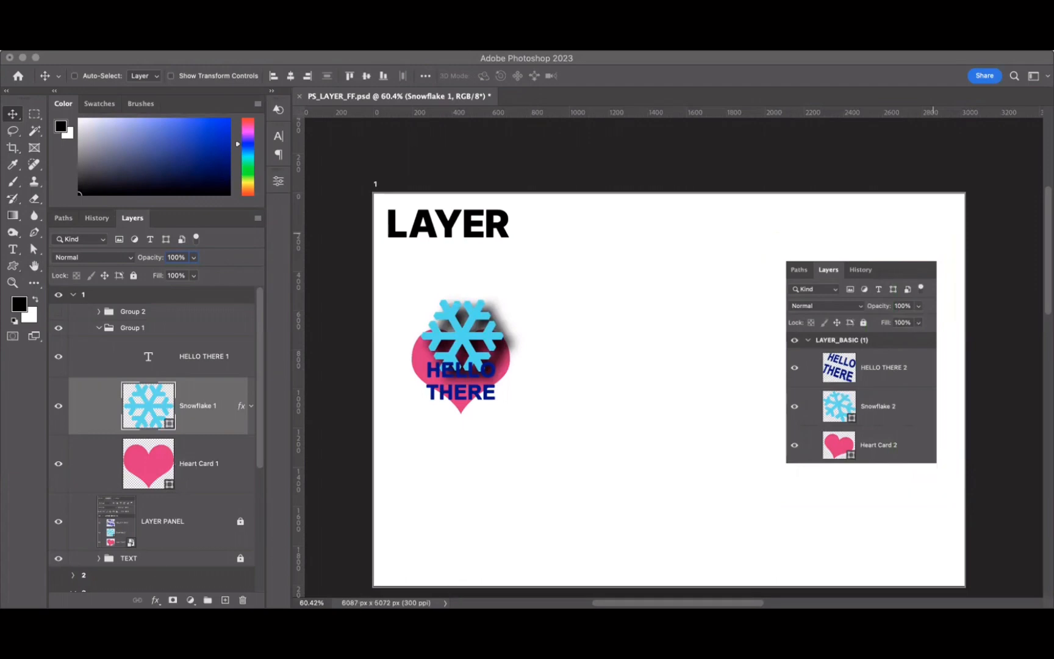
pyautogui.click(228, 467)
pyautogui.moveTo(400, 400); pyautogui.dragTo(483, 464)
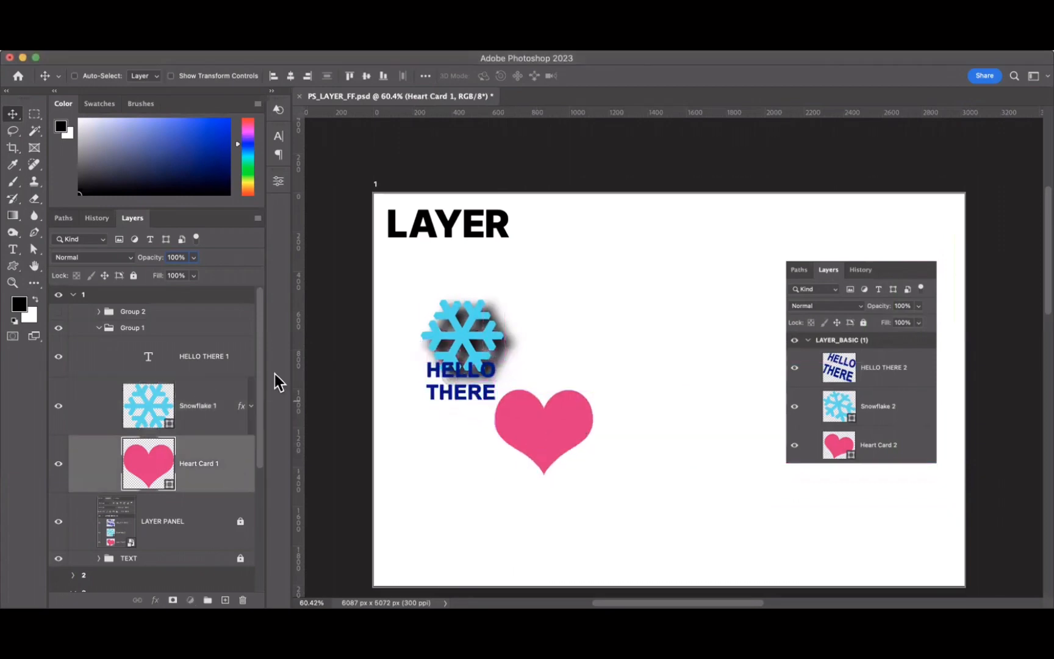
pyautogui.click(202, 406)
pyautogui.moveTo(457, 336); pyautogui.dragTo(514, 276)
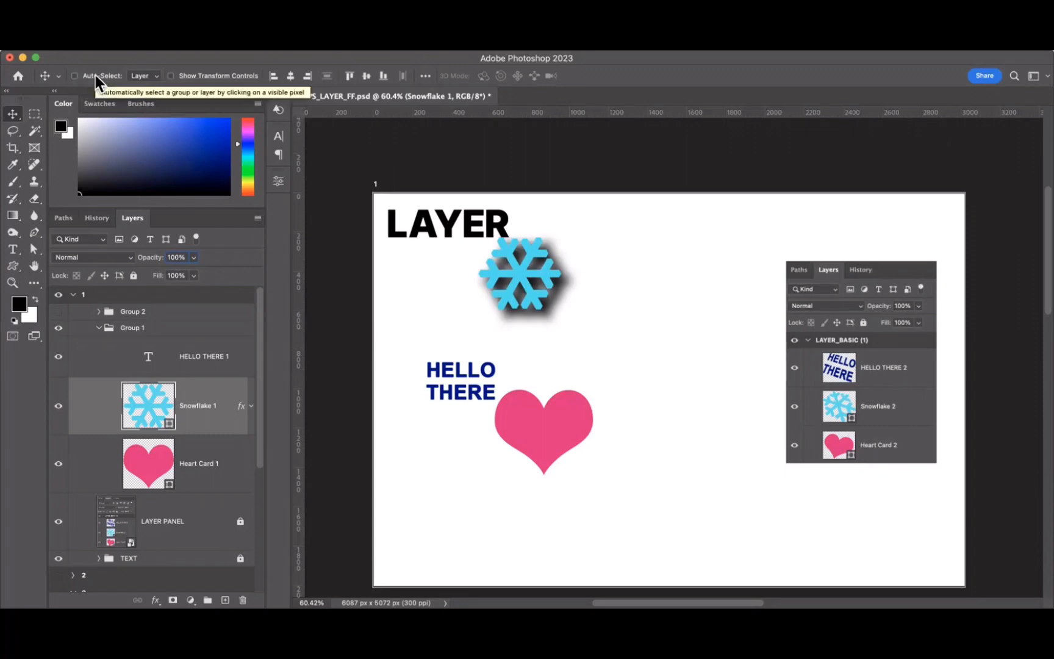
# Turn on Auto-Select with Layer as its target, and move the heart and snowflake back so they overlap the HELLO THERE text.
pyautogui.click(95, 78)
pyautogui.moveTo(554, 441); pyautogui.dragTo(480, 387)
pyautogui.moveTo(546, 295); pyautogui.dragTo(480, 355)
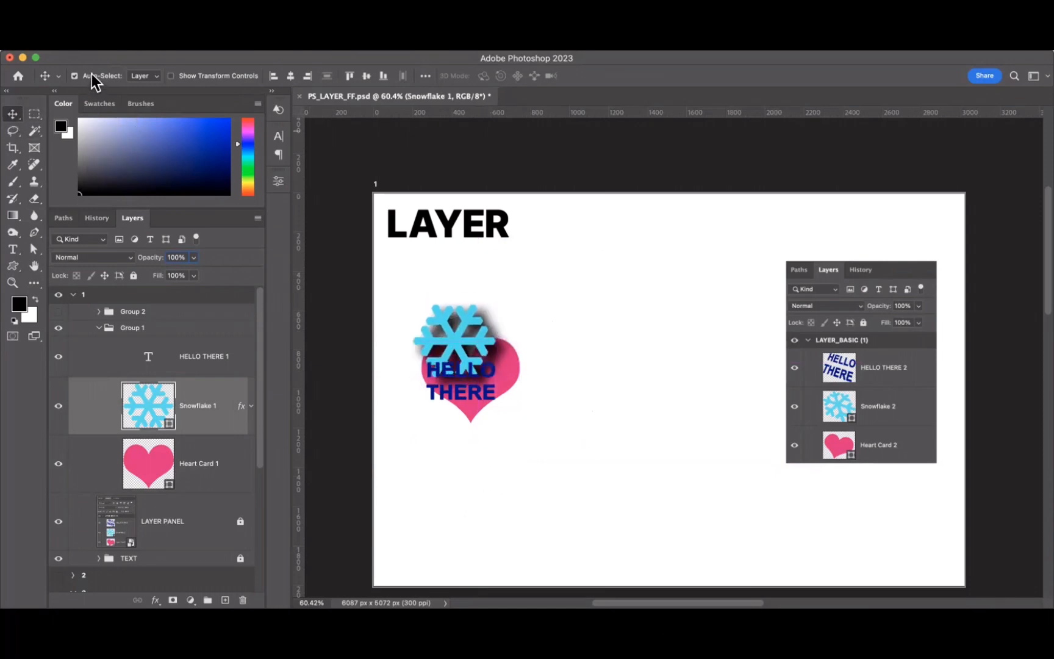
pyautogui.click(154, 79)
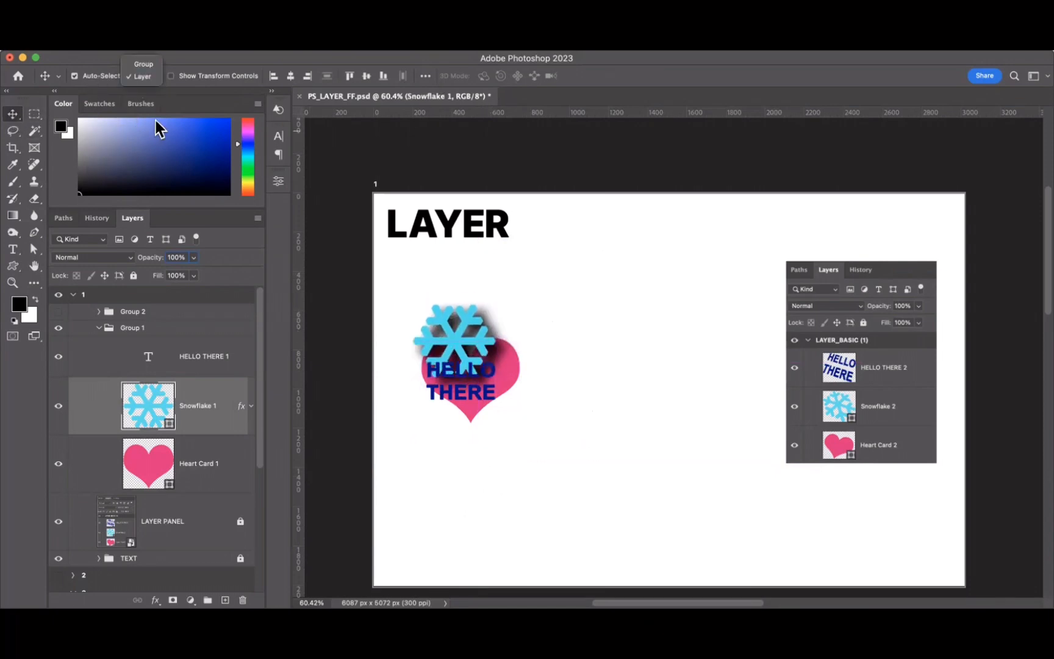
pyautogui.click(147, 78)
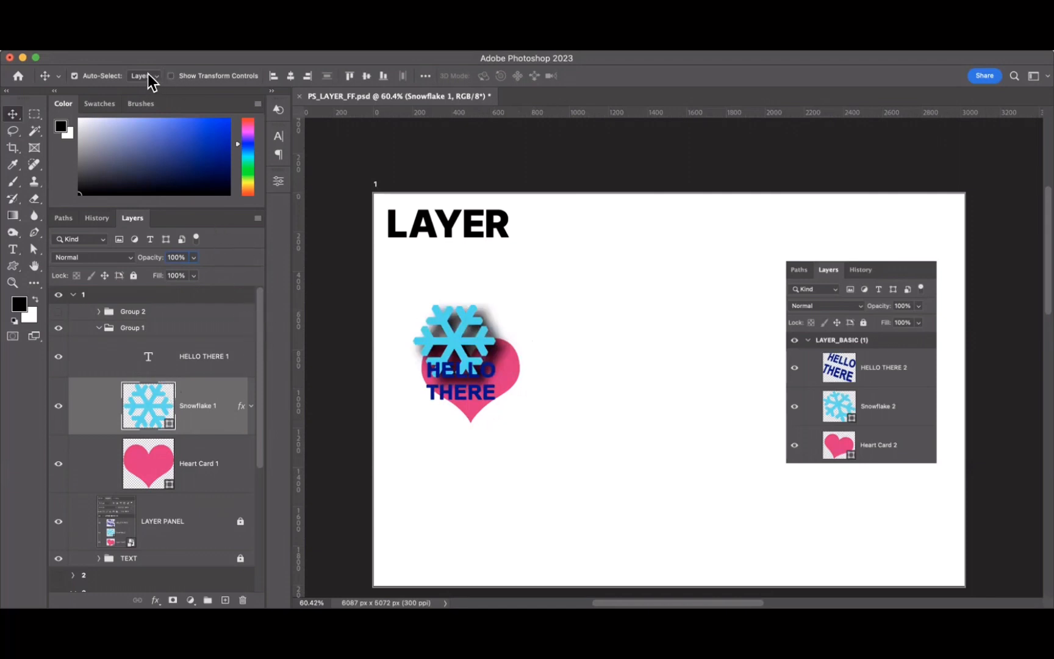
# Toggle Show Transform Controls while selecting the HELLO THERE 1, Snowflake 1 and Heart Card 1 layers in turn, leaving the option off.
pyautogui.click(241, 77)
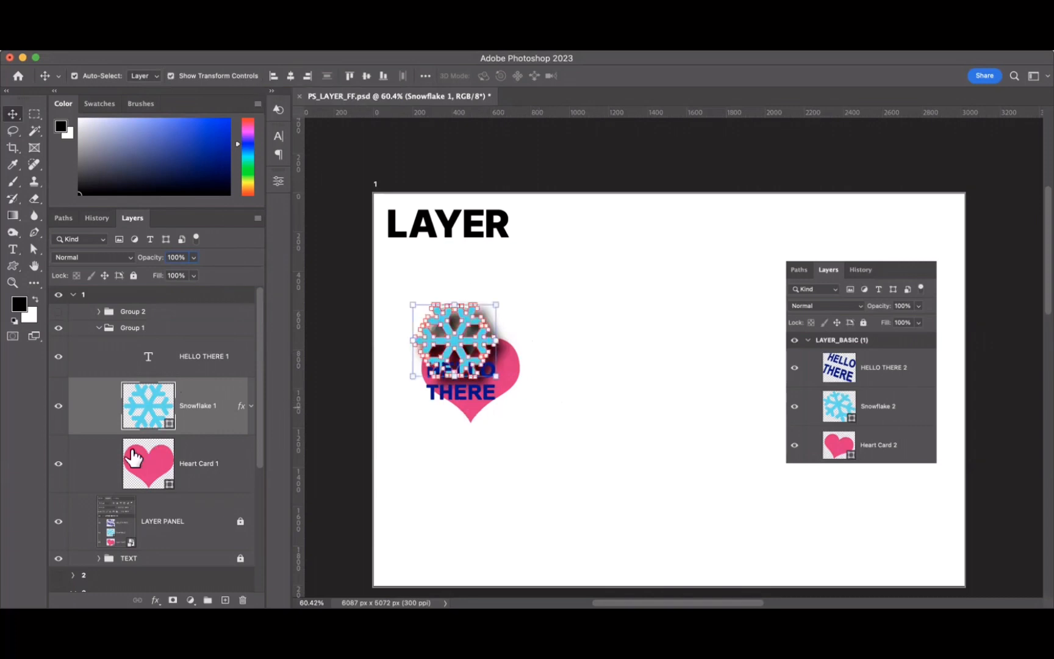
pyautogui.click(227, 356)
pyautogui.click(207, 405)
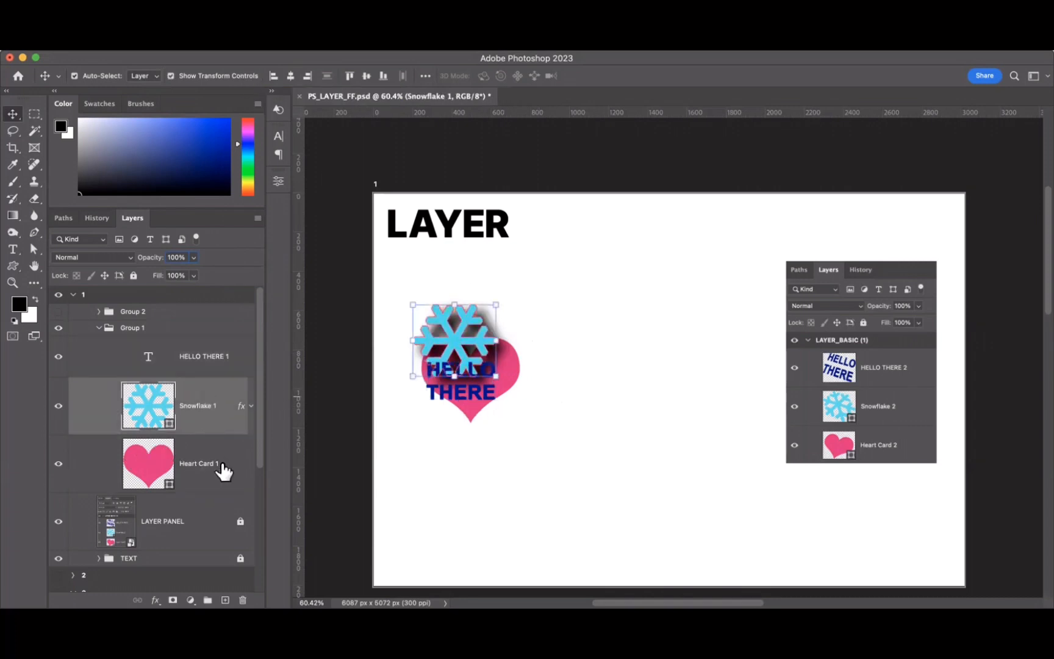
pyautogui.click(223, 471)
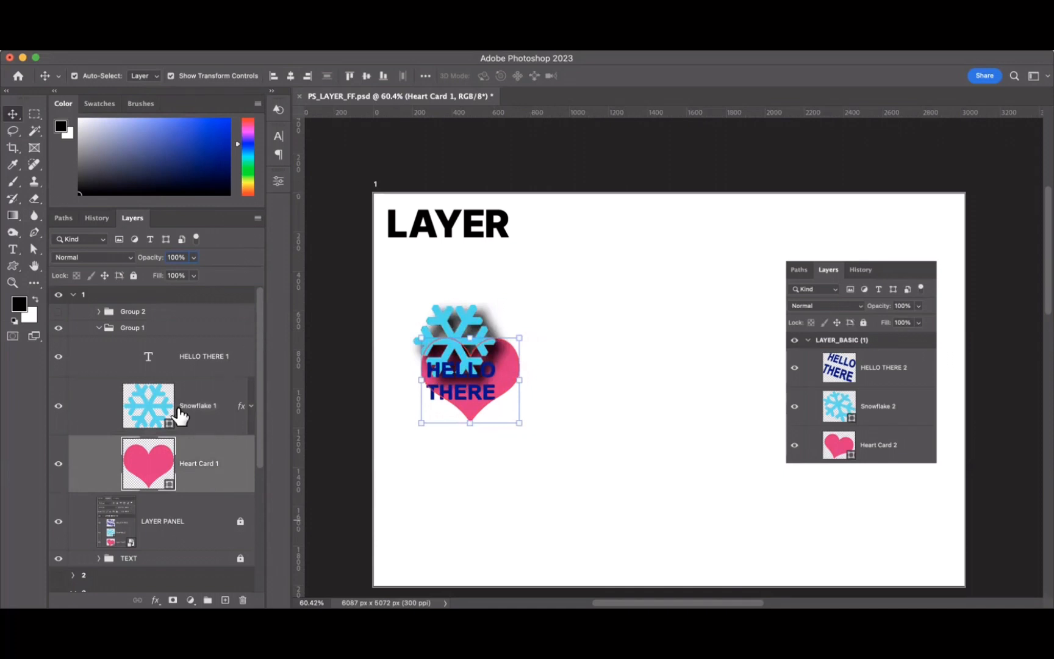
pyautogui.click(223, 81)
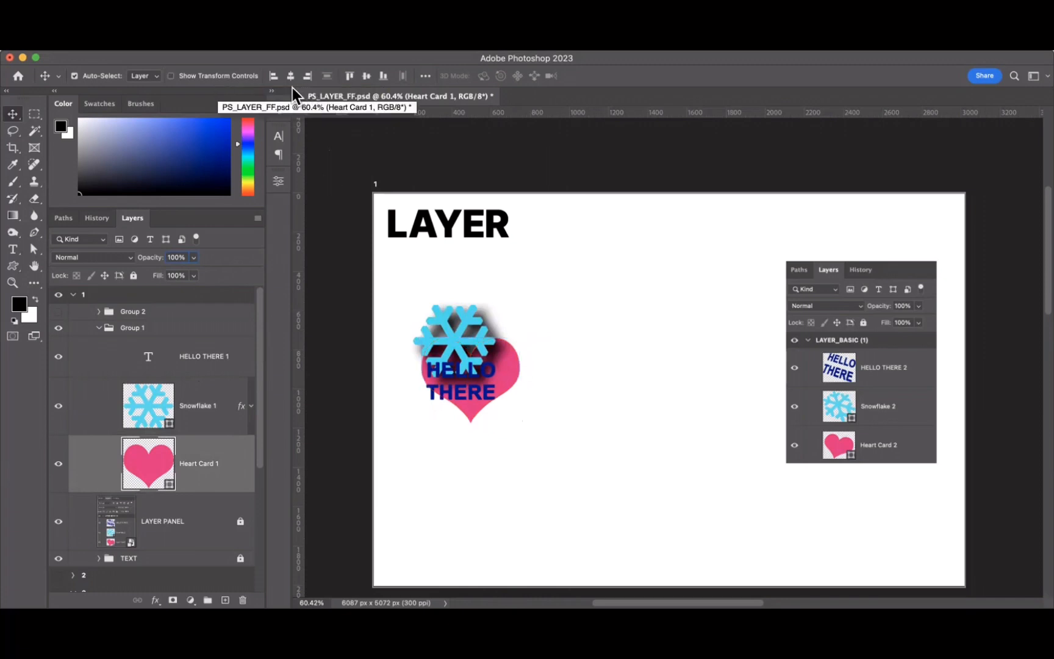
pyautogui.click(243, 77)
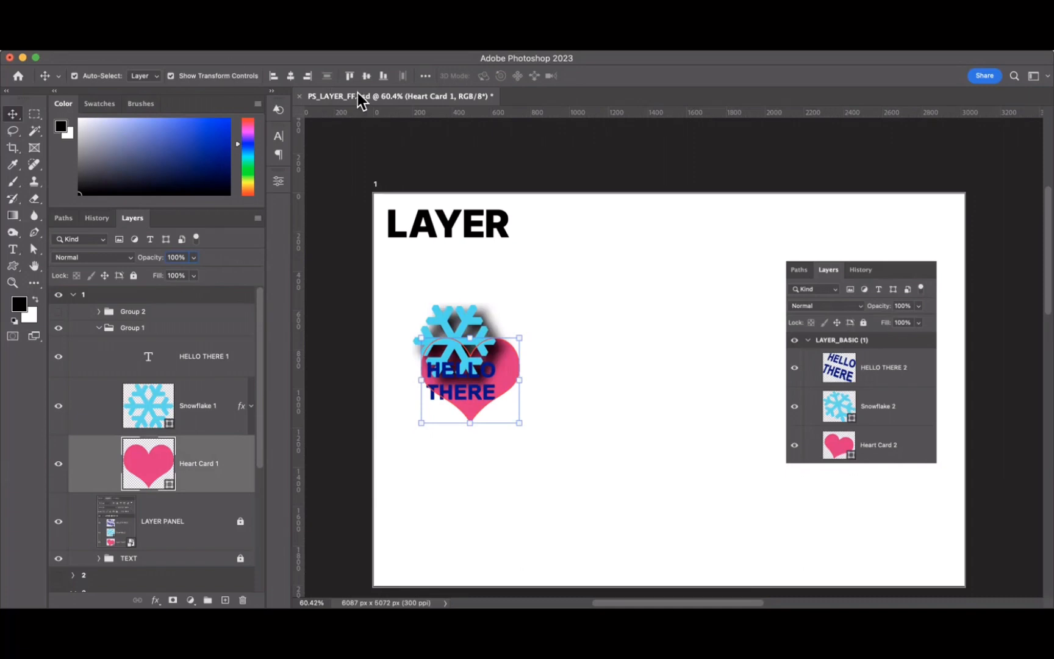
pyautogui.click(223, 76)
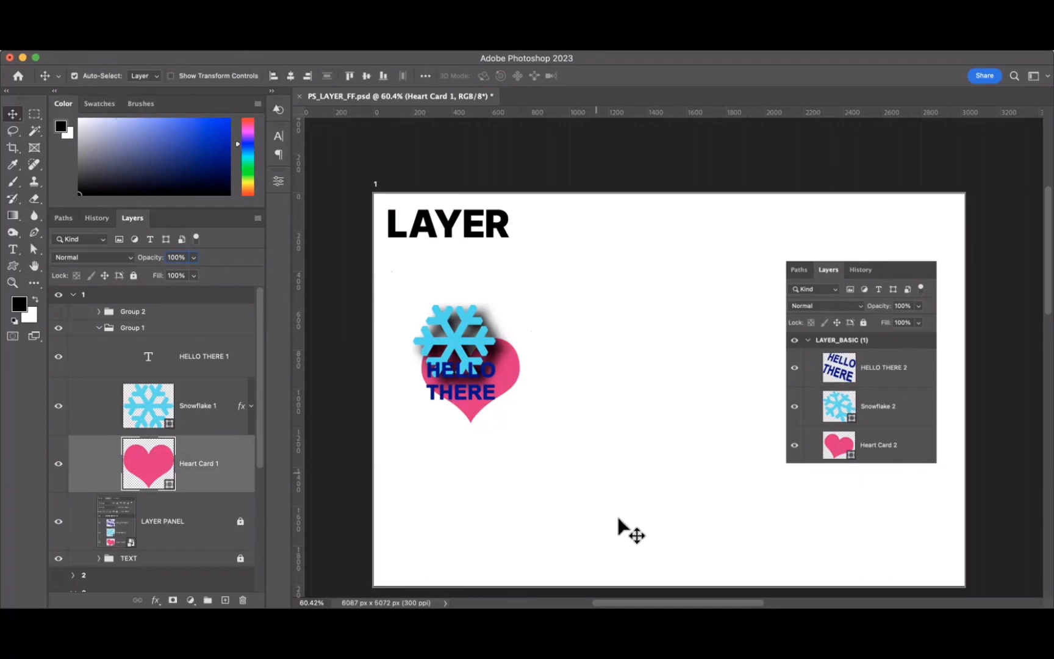
# Rearrange the snowflake, heart and HELLO THERE text on the canvas, with the snowflake over the heart's upper part and the text below it.
pyautogui.moveTo(461, 326); pyautogui.dragTo(543, 333)
pyautogui.moveTo(438, 342); pyautogui.dragTo(438, 331)
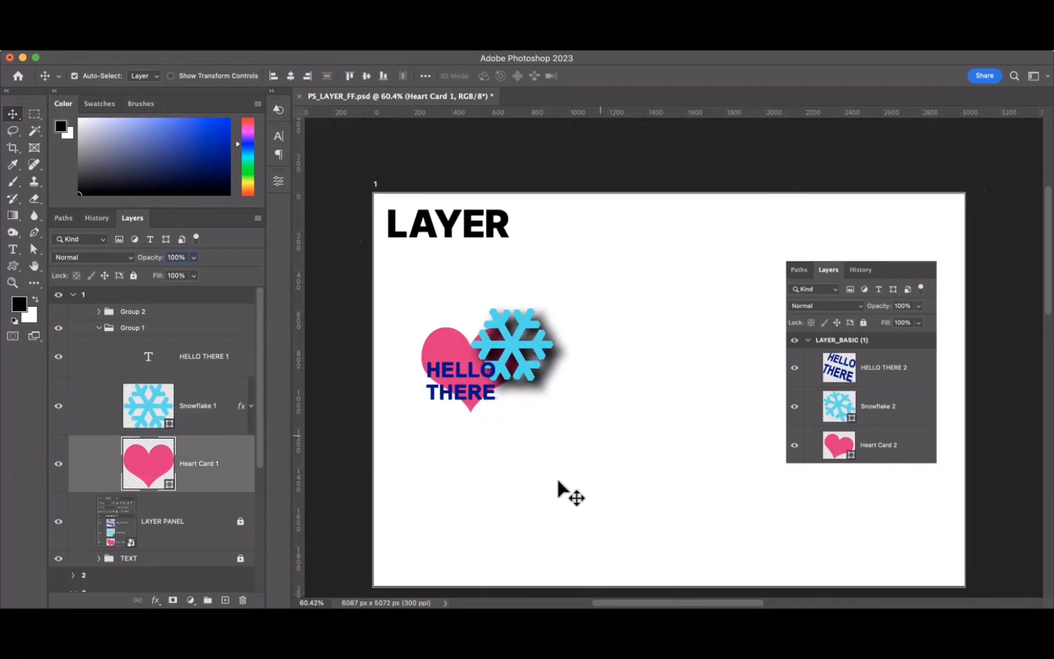
pyautogui.moveTo(455, 339)
pyautogui.mouseDown()
pyautogui.moveTo(455, 306)
pyautogui.moveTo(454, 323)
pyautogui.mouseUp()
pyautogui.moveTo(440, 407)
pyautogui.mouseDown()
pyautogui.moveTo(500, 429)
pyautogui.moveTo(434, 401)
pyautogui.mouseUp()
pyautogui.moveTo(527, 343); pyautogui.dragTo(500, 342)
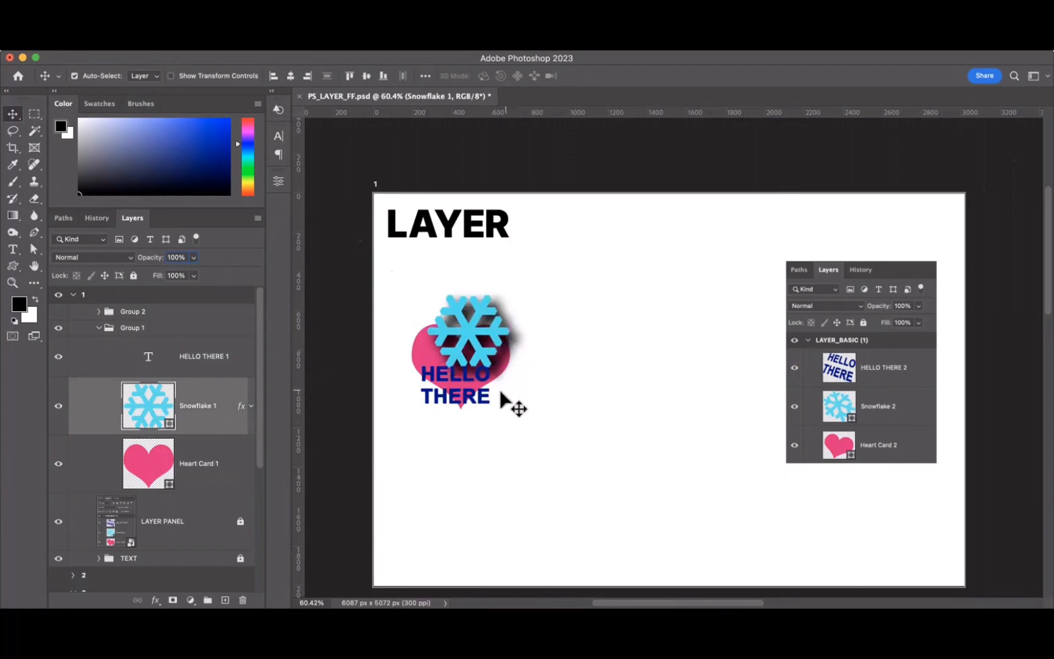
# Spread the Group 1 objects apart, placing the HELLO THERE text above the heart and the snowflake diagonally below it.
pyautogui.moveTo(494, 409); pyautogui.dragTo(556, 299)
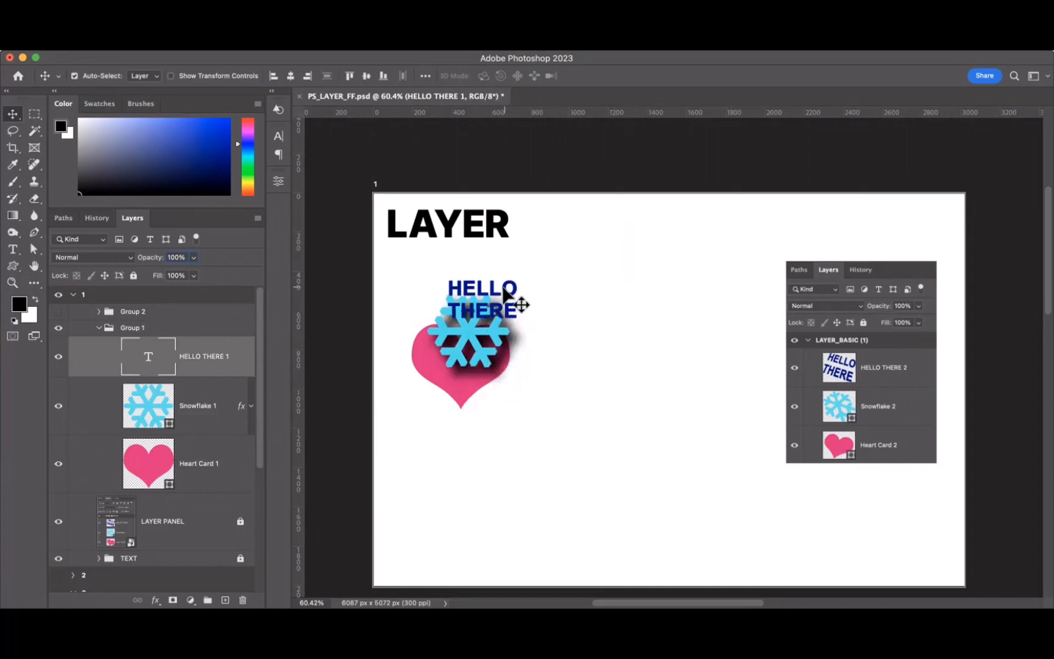
pyautogui.moveTo(505, 287); pyautogui.dragTo(511, 285)
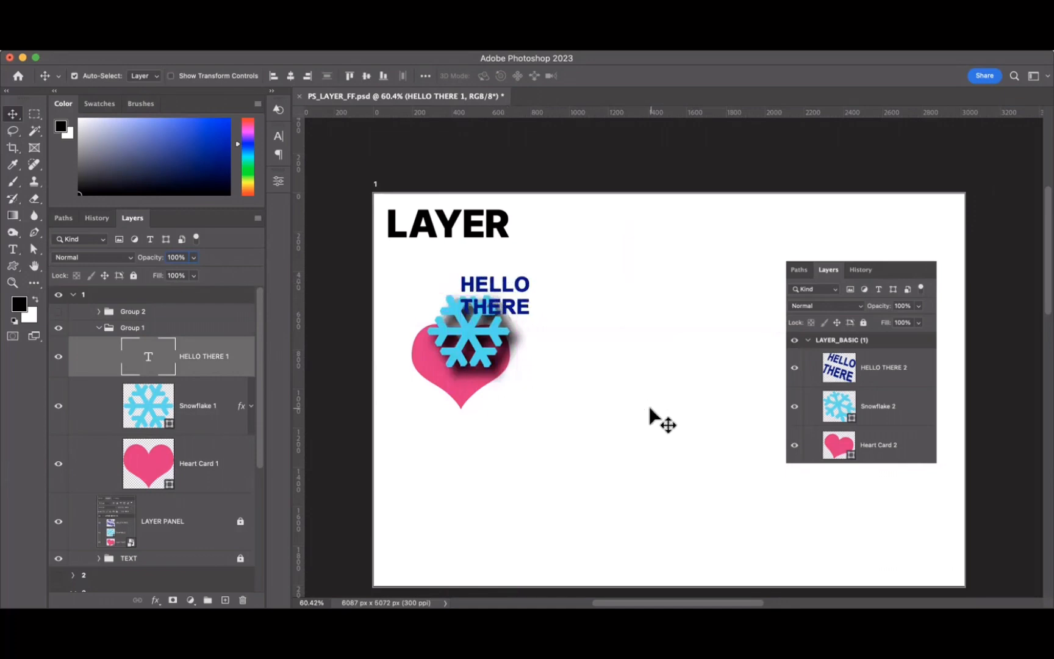
pyautogui.moveTo(460, 321); pyautogui.dragTo(462, 358)
pyautogui.moveTo(530, 299); pyautogui.dragTo(488, 360)
pyautogui.moveTo(524, 277); pyautogui.dragTo(529, 268)
pyautogui.moveTo(481, 328); pyautogui.dragTo(556, 401)
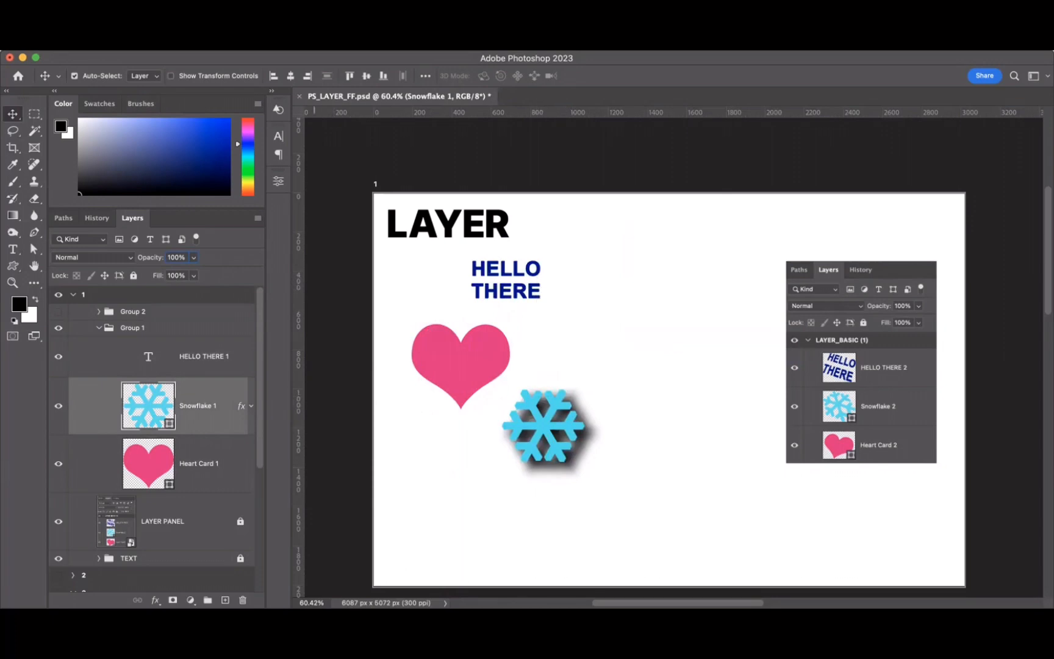
pyautogui.moveTo(260, 587); pyautogui.dragTo(44, 199)
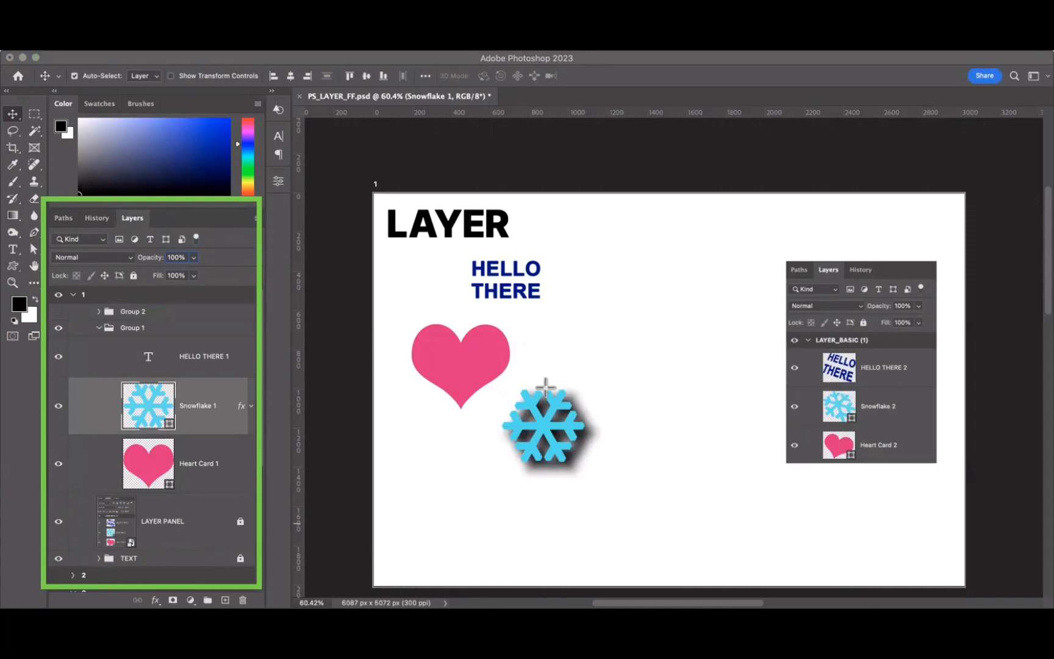
pyautogui.press('Escape')
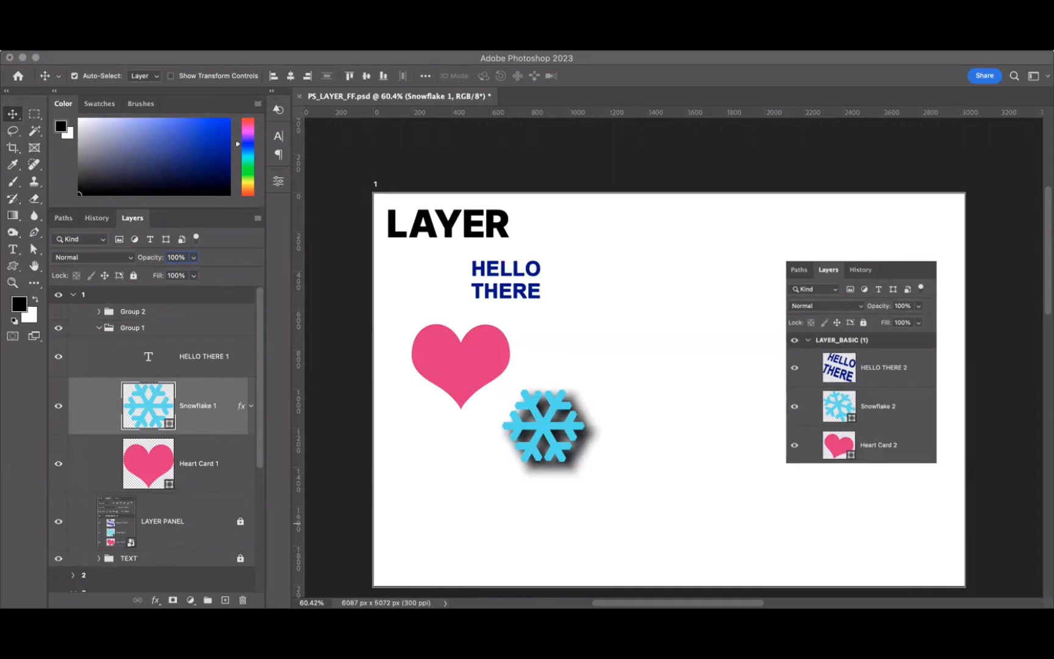
# Collapse Group 1 and make Group 2 visible on artboard 1.
pyautogui.click(99, 328)
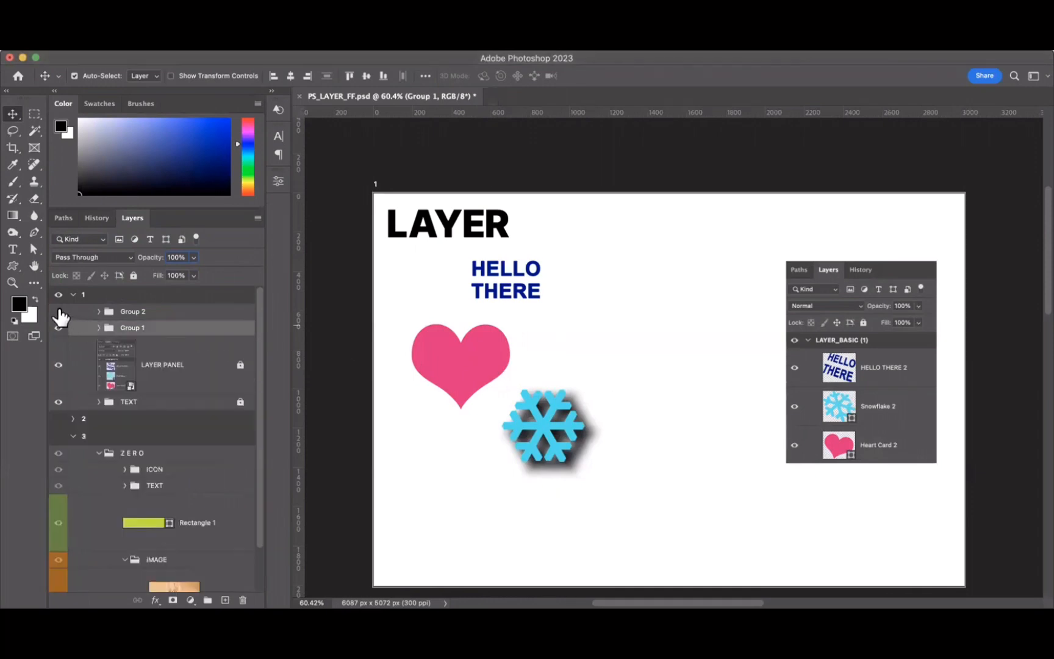
pyautogui.click(59, 312)
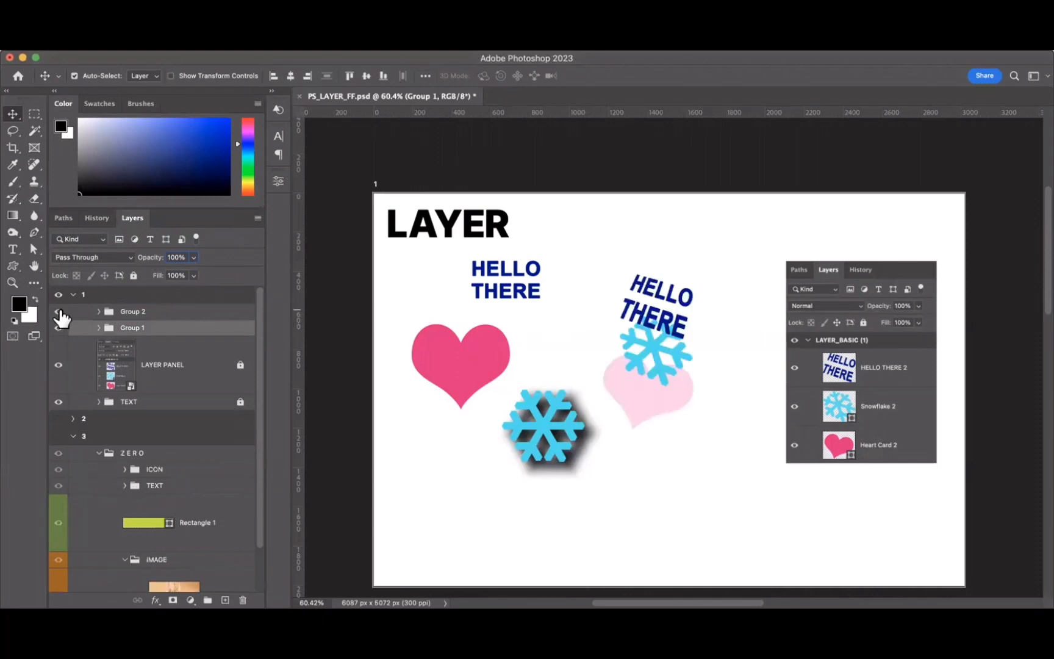
# Stack the Group 1 artwork on artboard 1 by moving the snowflake onto the heart and the HELLO THERE text over them.
pyautogui.moveTo(544, 410); pyautogui.dragTo(439, 330)
pyautogui.moveTo(519, 276); pyautogui.dragTo(457, 308)
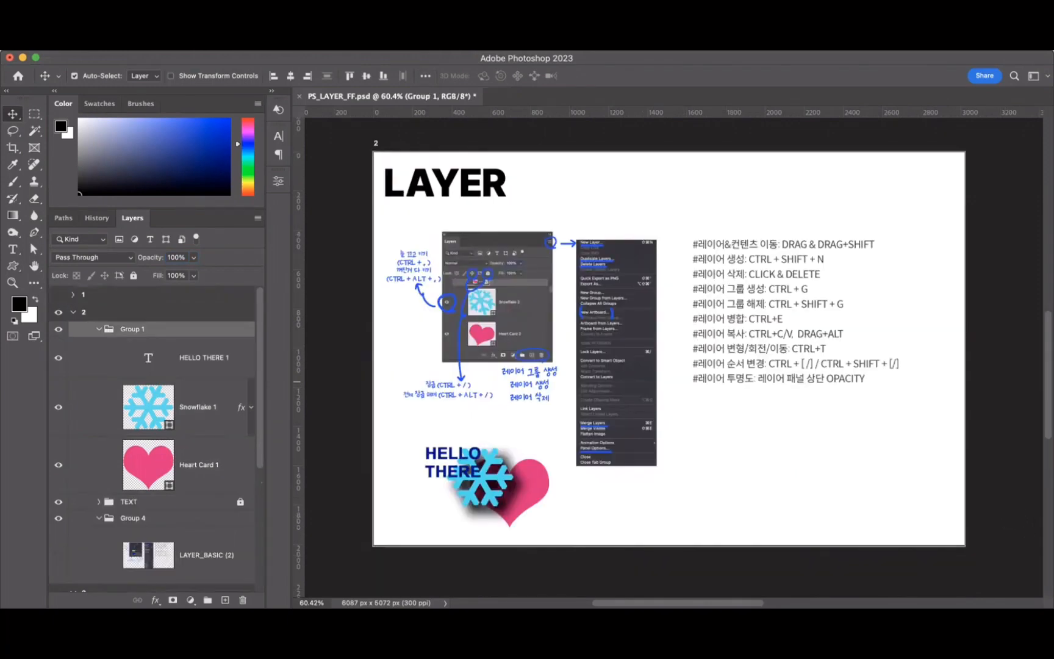
# Select the heart and snowflake on artboard 2 in turn, and shift the HELLO THERE text slightly down over the snowflake.
pyautogui.scroll(3, 669, 358)
pyautogui.scroll(-2, 669, 358)
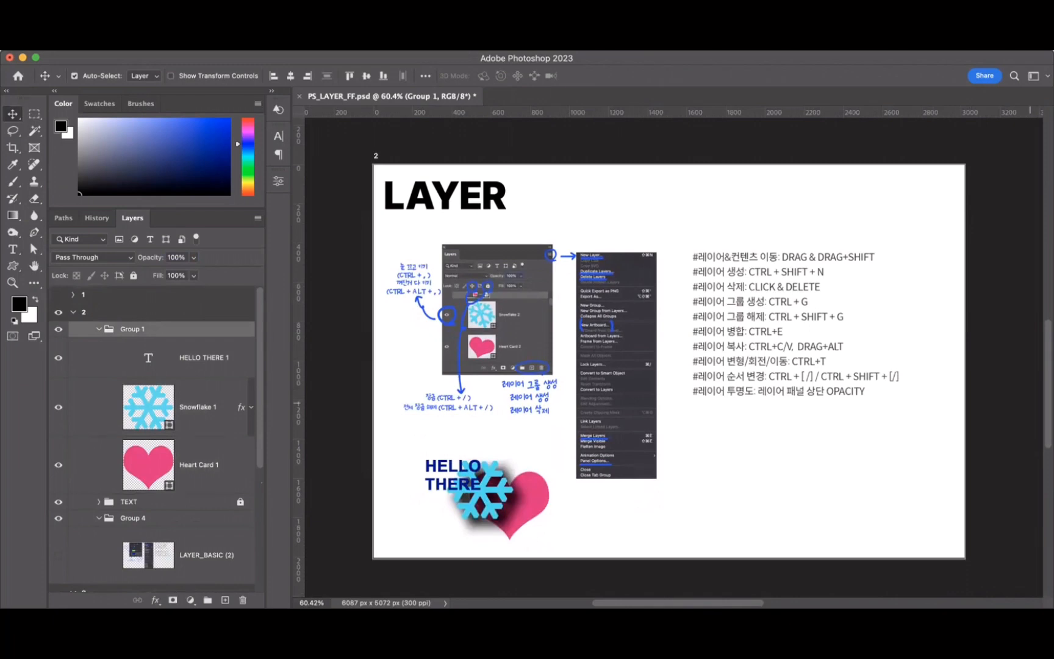
pyautogui.click(532, 495)
pyautogui.click(500, 487)
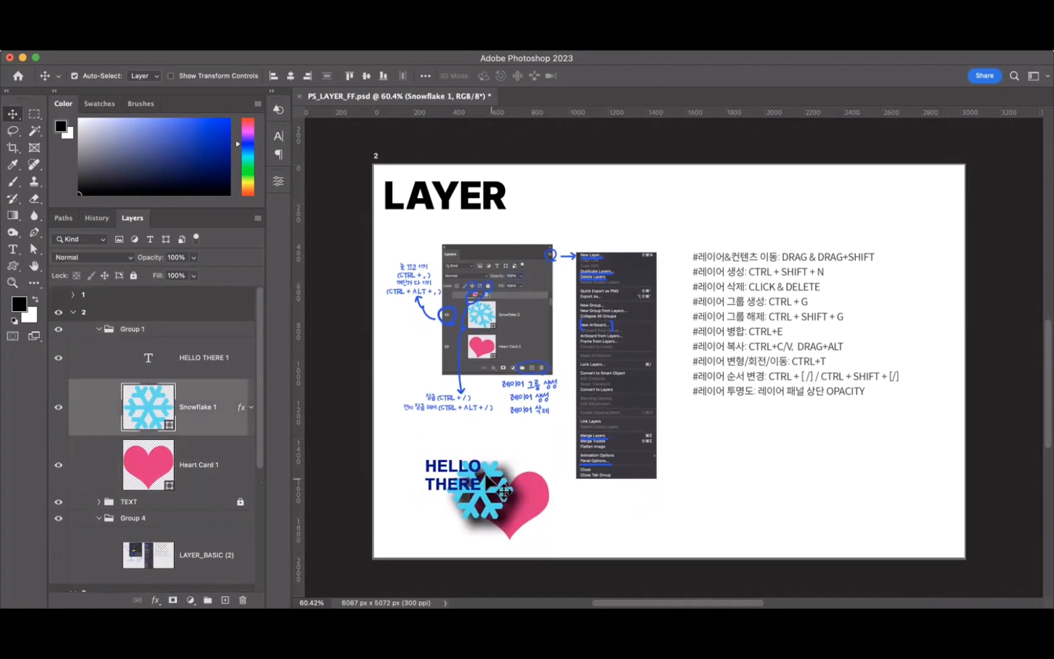
pyautogui.click(435, 468)
pyautogui.moveTo(433, 467); pyautogui.dragTo(436, 470)
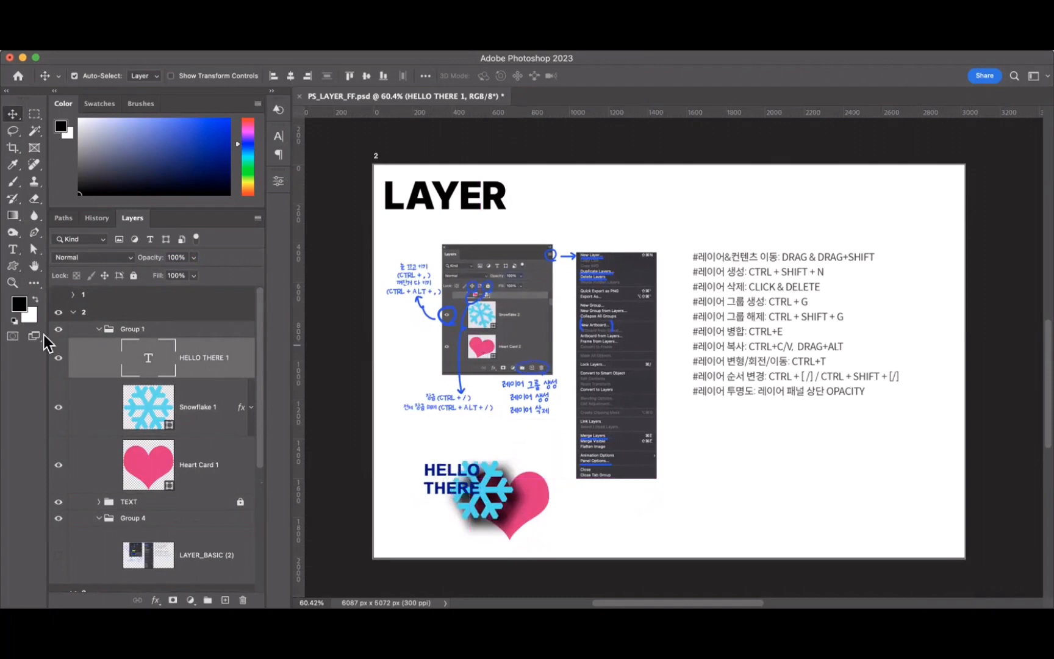
# Compare the Layers panel's options list and the Layer menu commands with the annotated diagram on artboard 2.
pyautogui.click(12, 283)
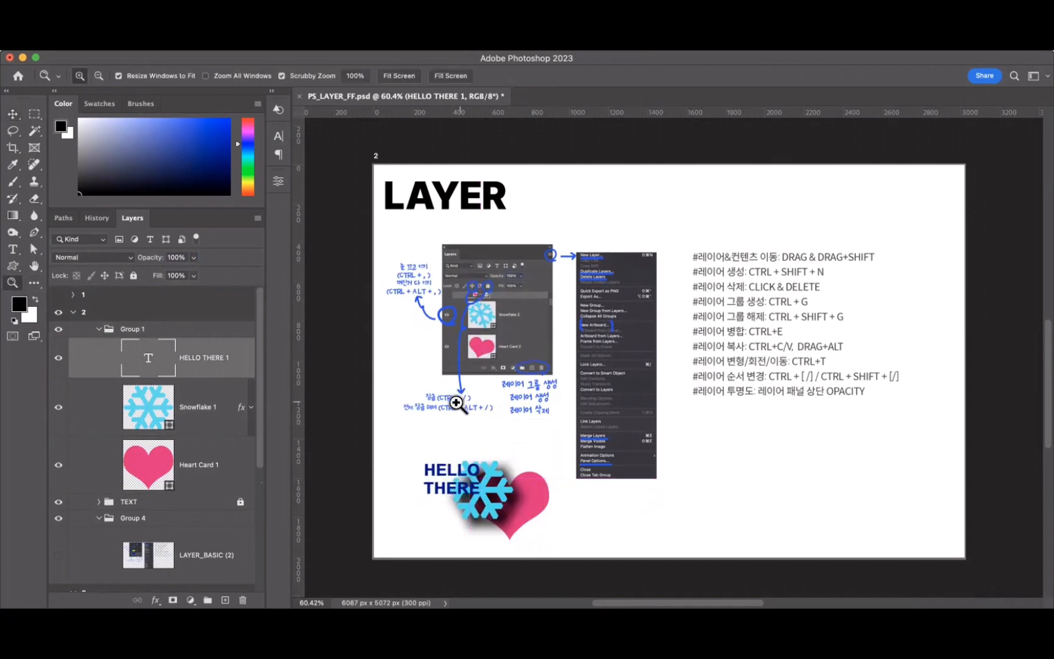
pyautogui.click(457, 309)
pyautogui.click(13, 113)
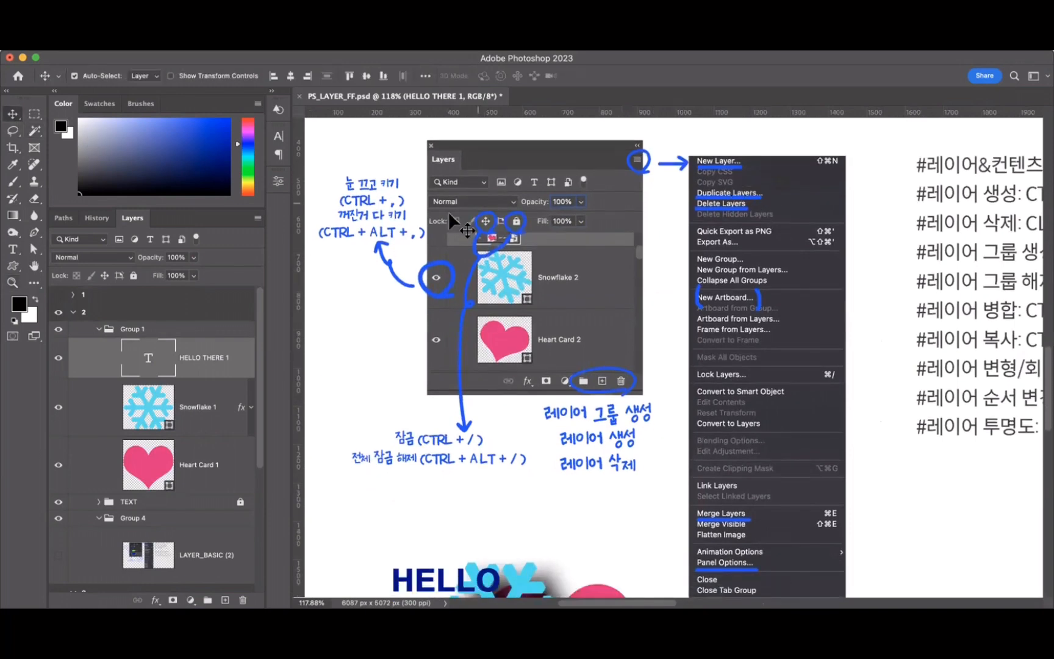
pyautogui.click(258, 218)
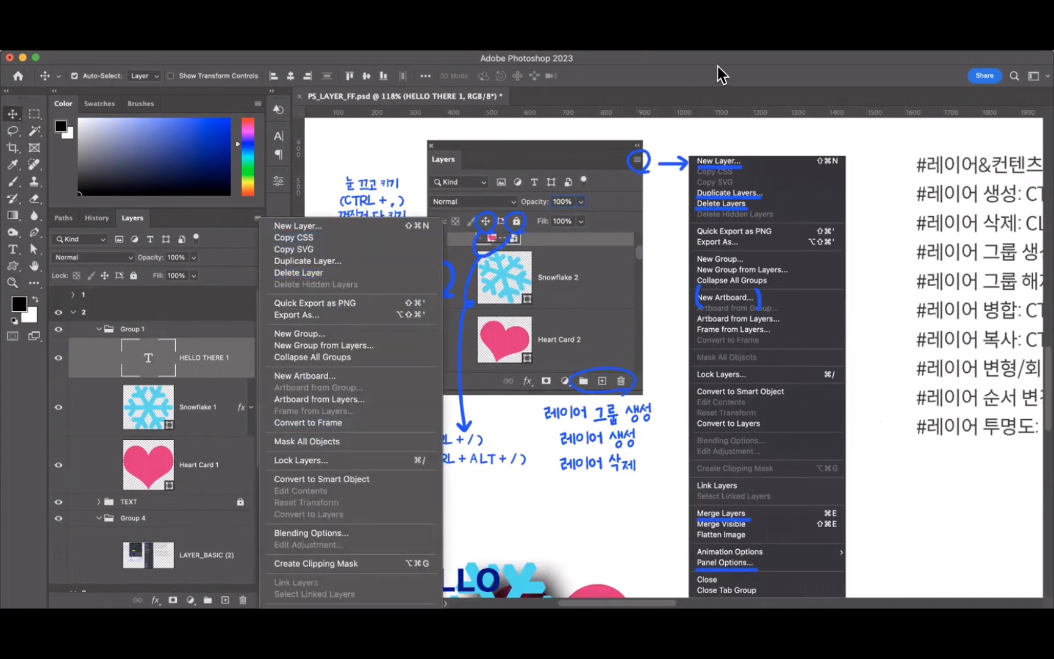
pyautogui.press('Escape')
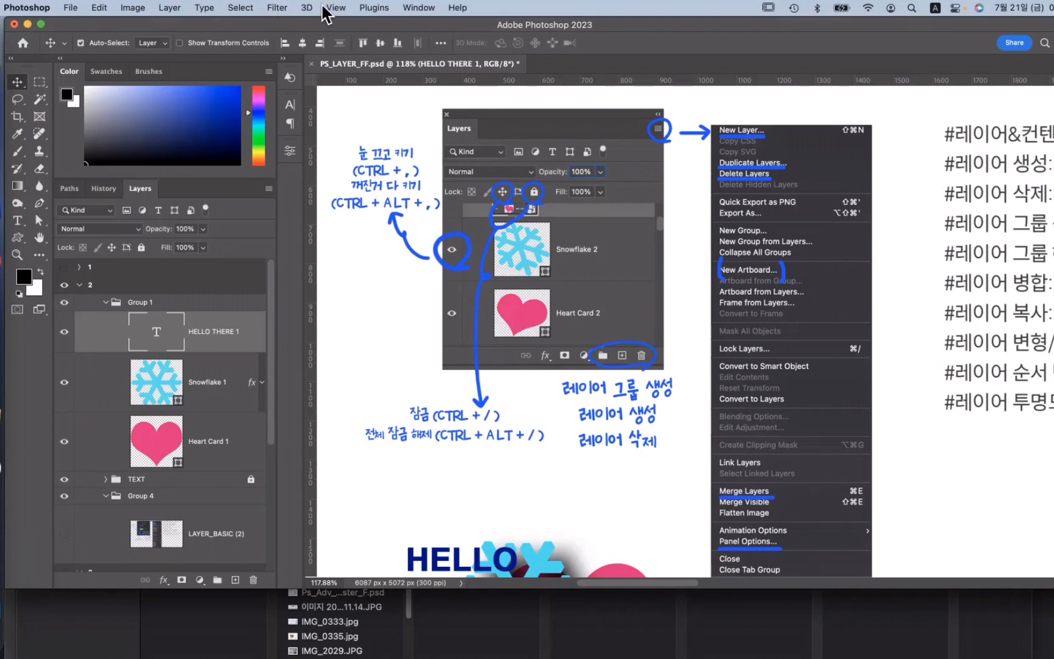
pyautogui.click(168, 7)
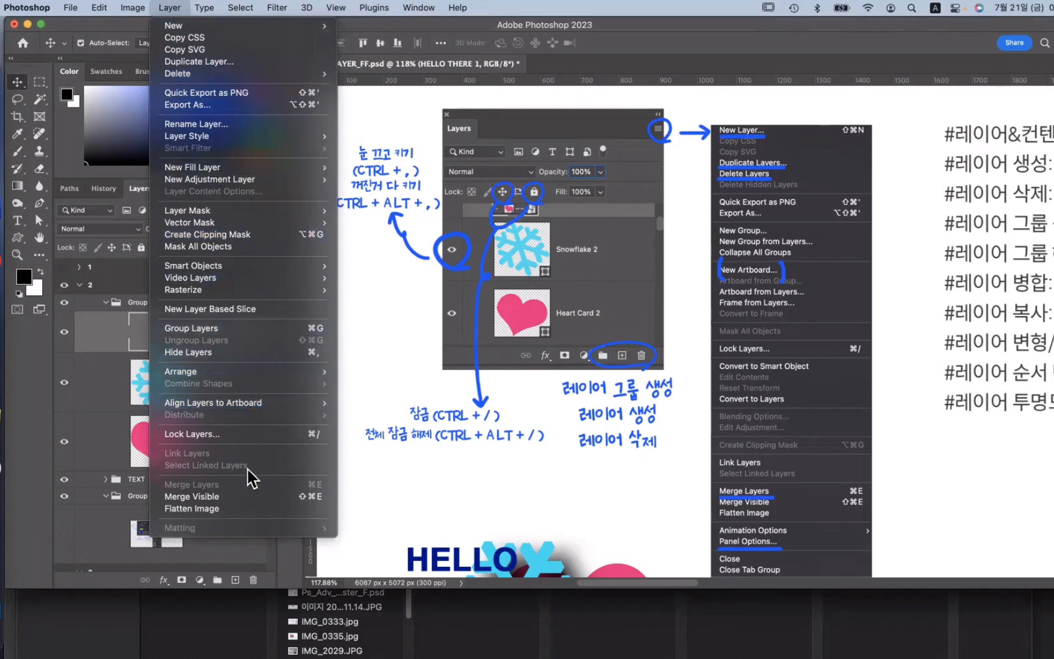
pyautogui.click(140, 193)
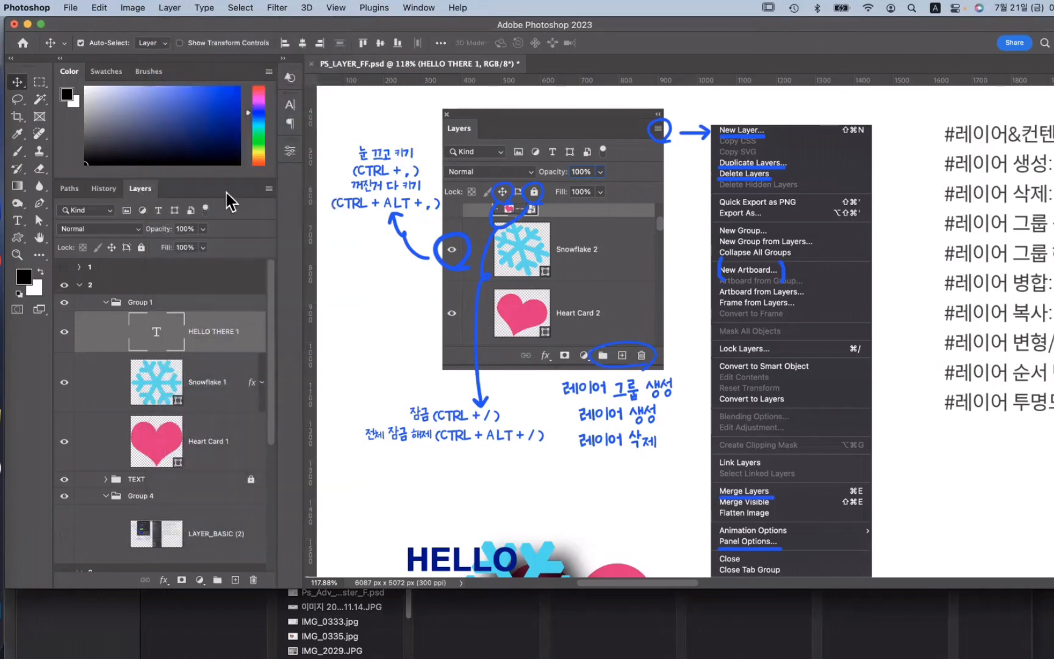
pyautogui.click(270, 191)
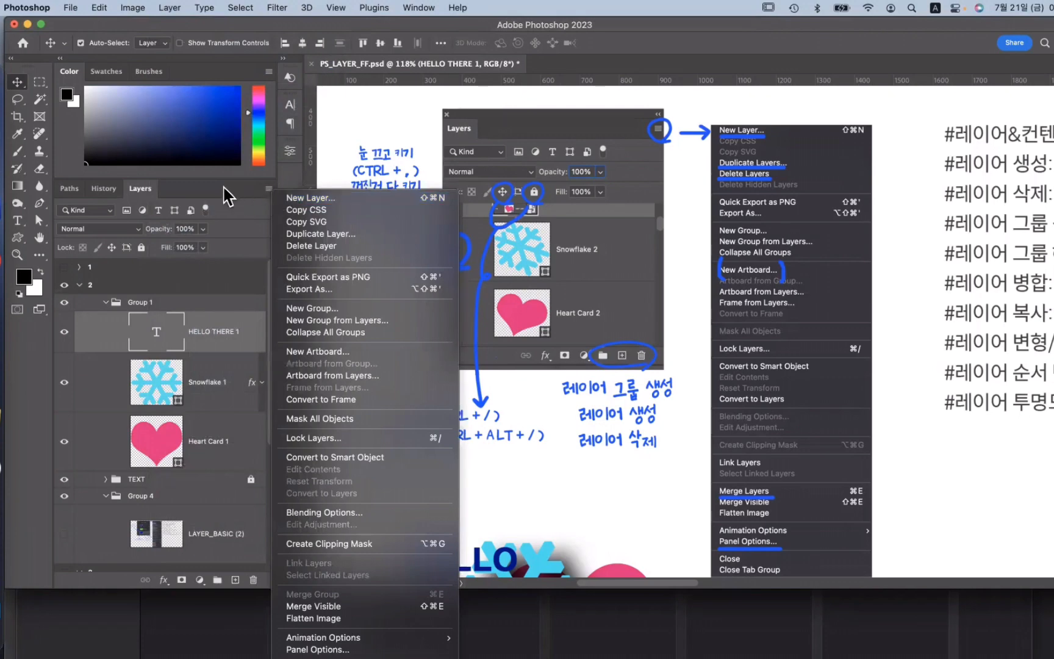
pyautogui.click(225, 195)
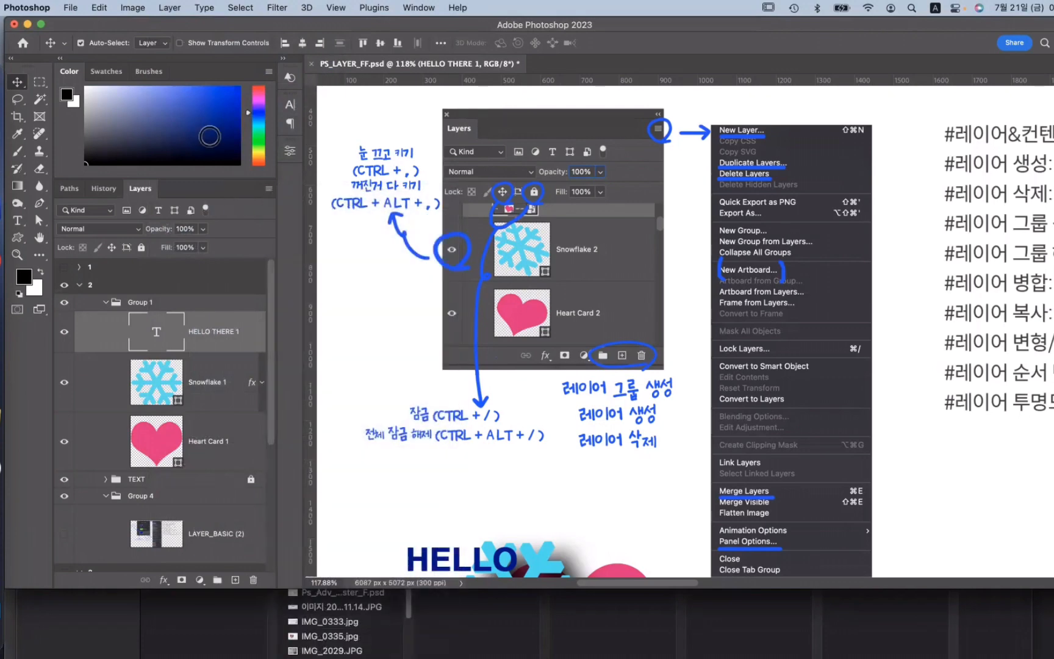
pyautogui.click(170, 7)
pyautogui.scroll(2, 522, 351)
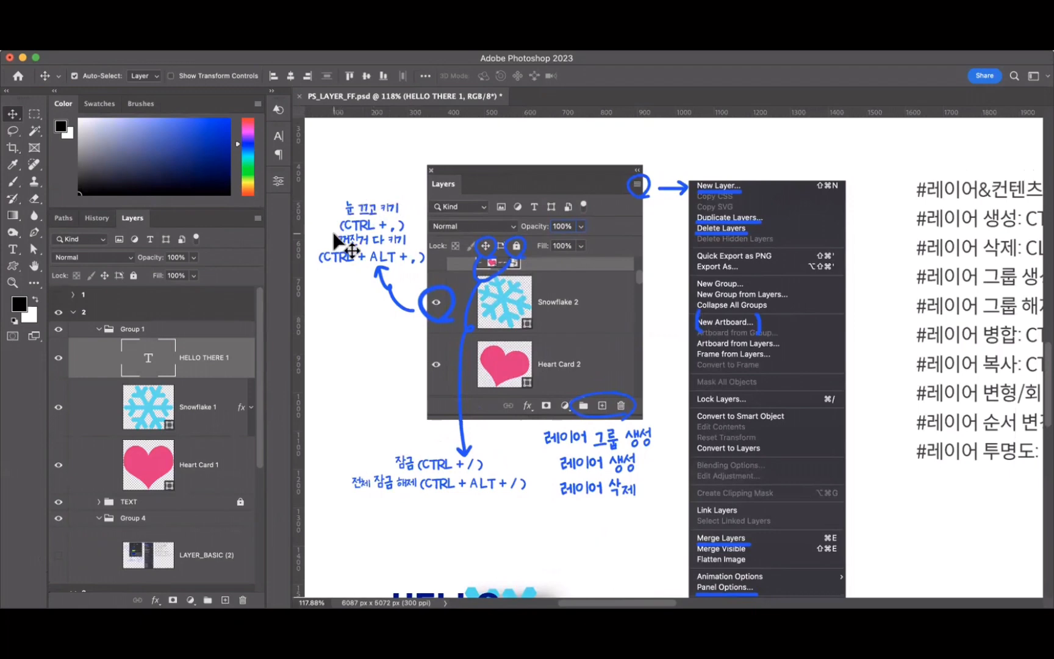
pyautogui.moveTo(274, 579); pyautogui.dragTo(110, 609)
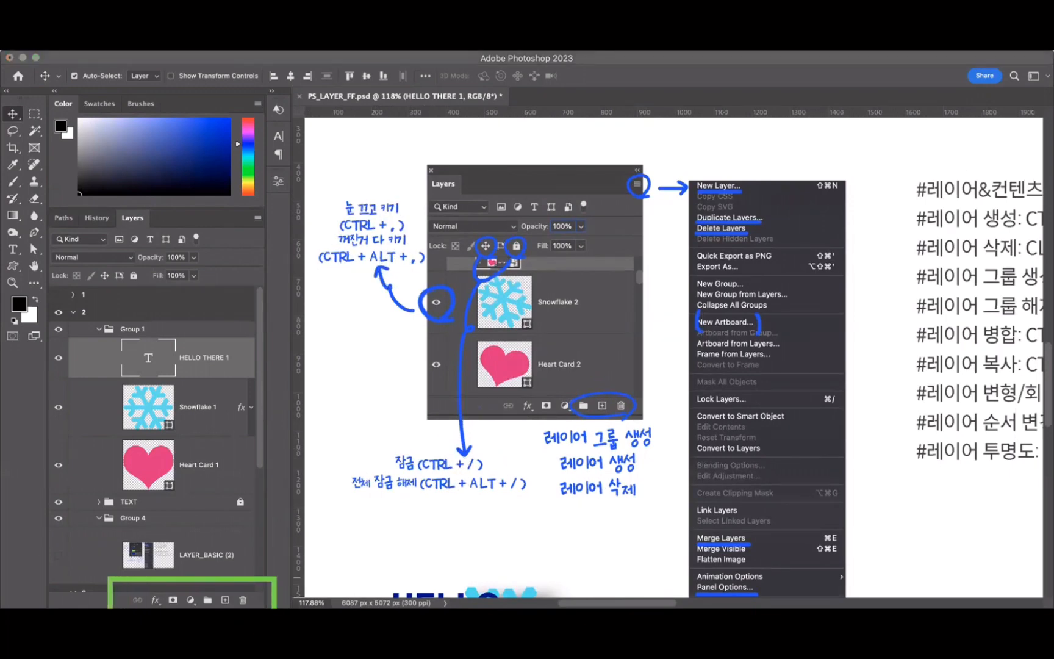
pyautogui.moveTo(198, 575); pyautogui.dragTo(256, 609)
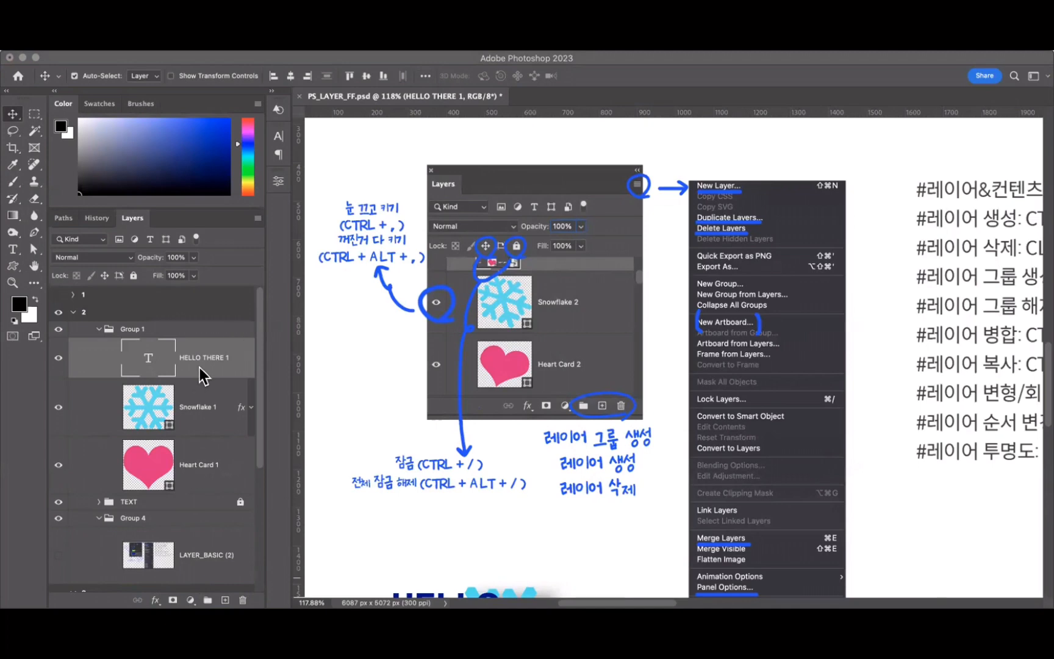
pyautogui.click(229, 594)
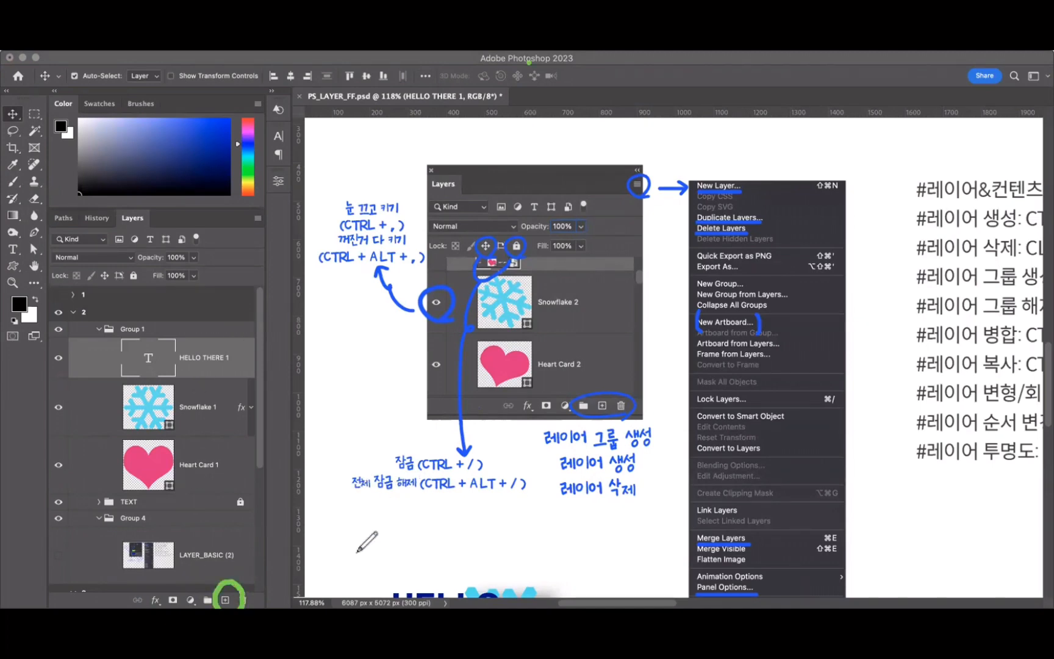
pyautogui.moveTo(379, 522)
pyautogui.mouseDown()
pyautogui.moveTo(342, 546)
pyautogui.moveTo(364, 558)
pyautogui.moveTo(429, 536)
pyautogui.mouseUp()
pyautogui.moveTo(421, 524); pyautogui.dragTo(404, 562)
pyautogui.moveTo(489, 512)
pyautogui.mouseDown()
pyautogui.moveTo(469, 544)
pyautogui.moveTo(538, 533)
pyautogui.mouseUp()
pyautogui.moveTo(528, 523)
pyautogui.mouseDown()
pyautogui.moveTo(510, 547)
pyautogui.moveTo(570, 539)
pyautogui.moveTo(574, 549)
pyautogui.moveTo(587, 523)
pyautogui.mouseUp()
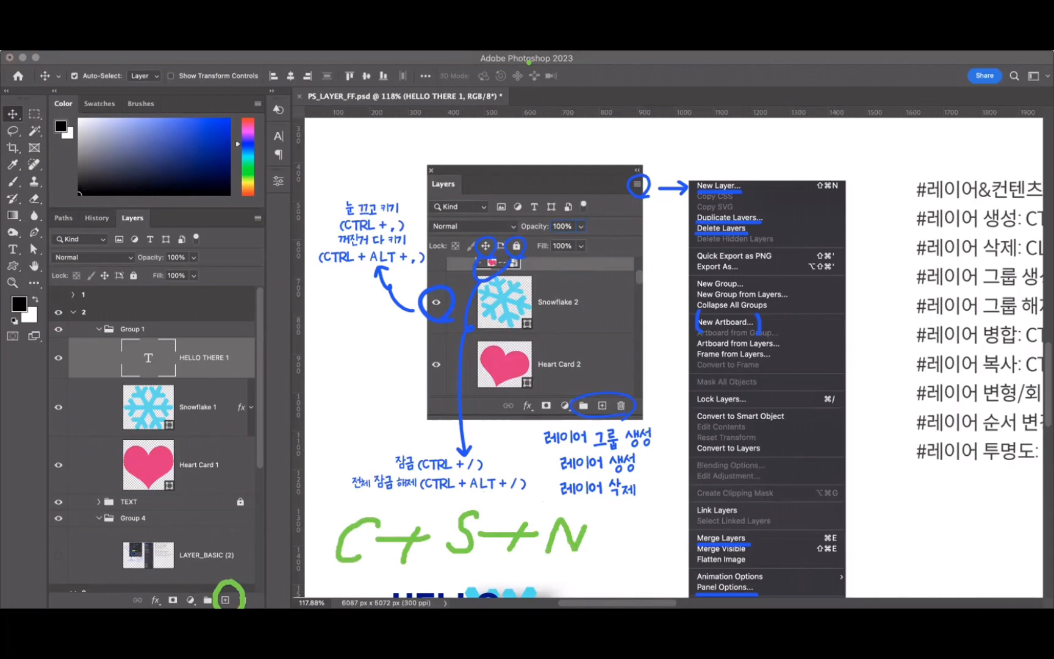
pyautogui.moveTo(269, 211); pyautogui.dragTo(271, 215)
pyautogui.moveTo(865, 192)
pyautogui.mouseDown()
pyautogui.moveTo(768, 196)
pyautogui.moveTo(703, 174)
pyautogui.moveTo(848, 172)
pyautogui.moveTo(851, 194)
pyautogui.mouseUp()
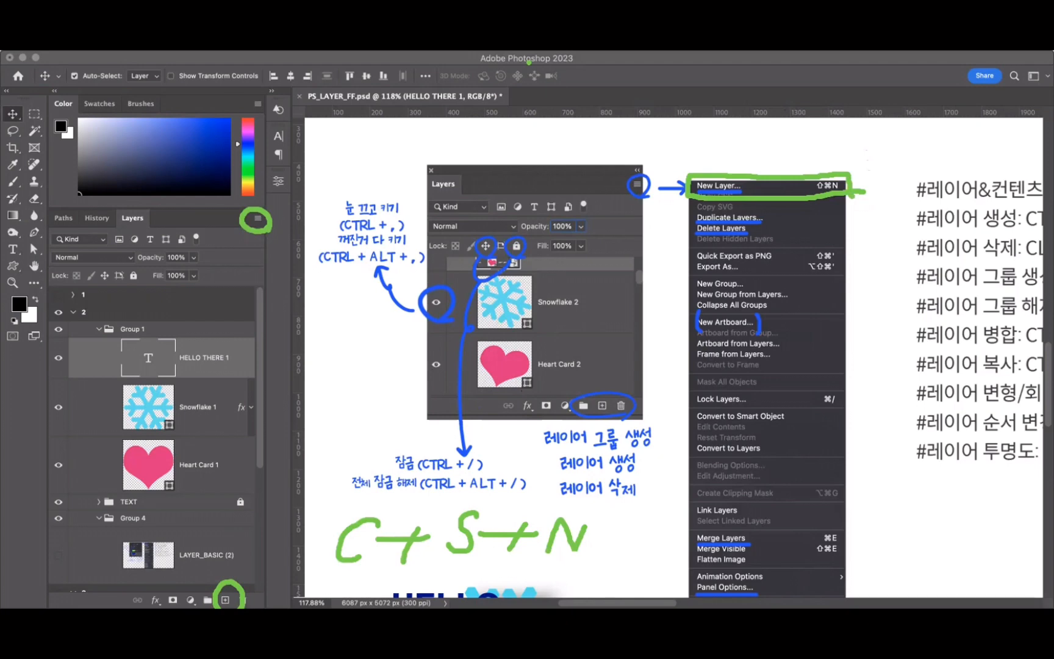
pyautogui.press('Escape')
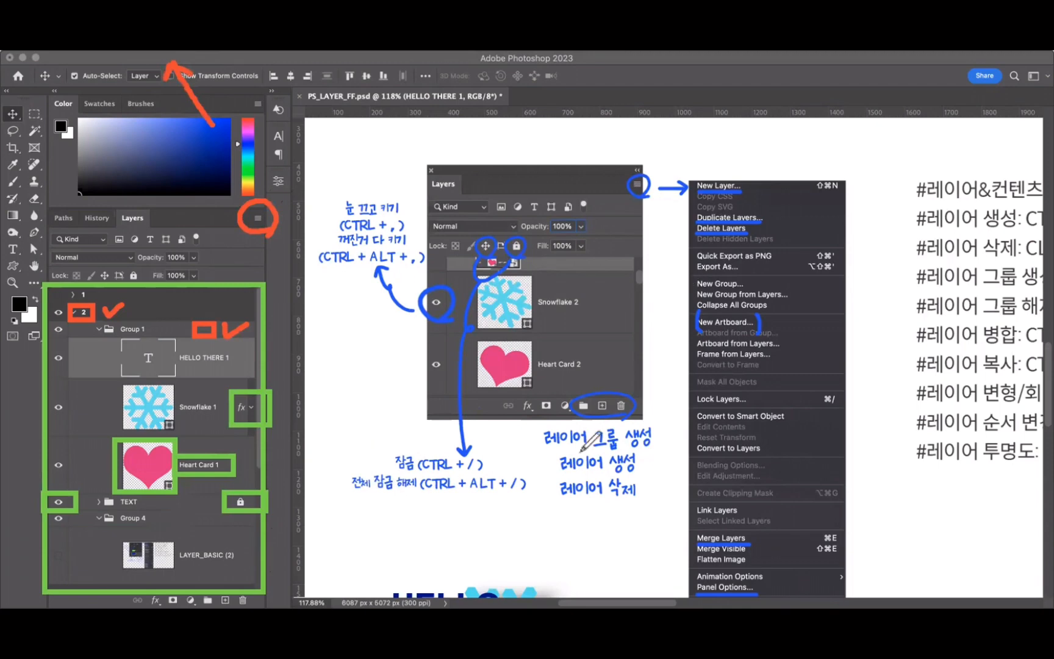
# Nudge the HELLO THERE text slightly upward over the snowflake on artboard 2, and select the Heart Card 1 layer.
pyautogui.scroll(-5, 633, 407)
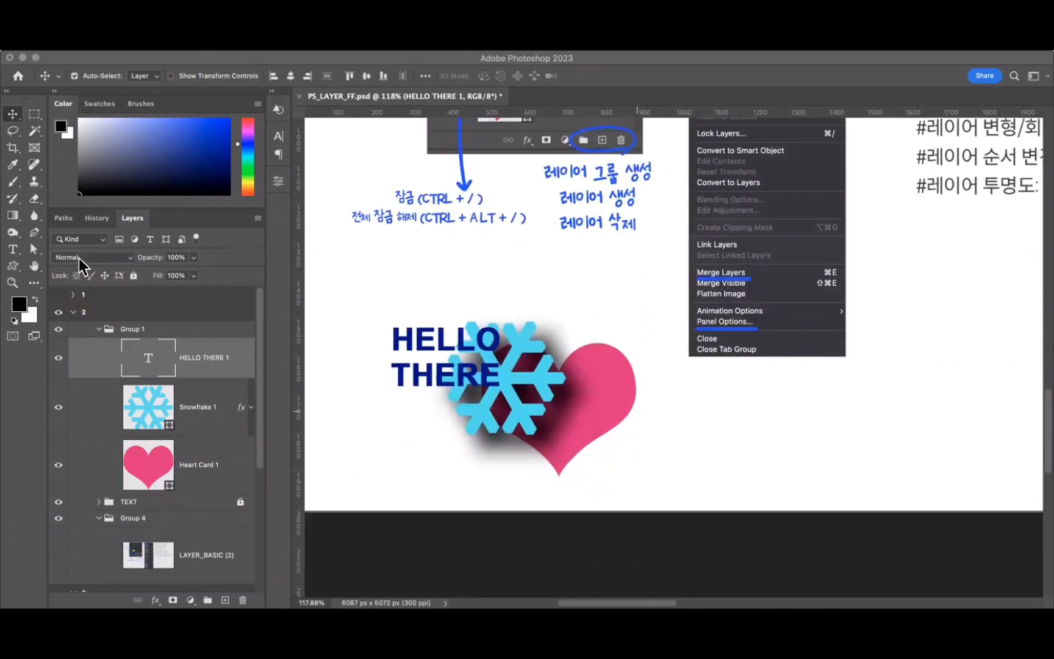
pyautogui.click(13, 282)
pyautogui.click(385, 375)
pyautogui.press('v')
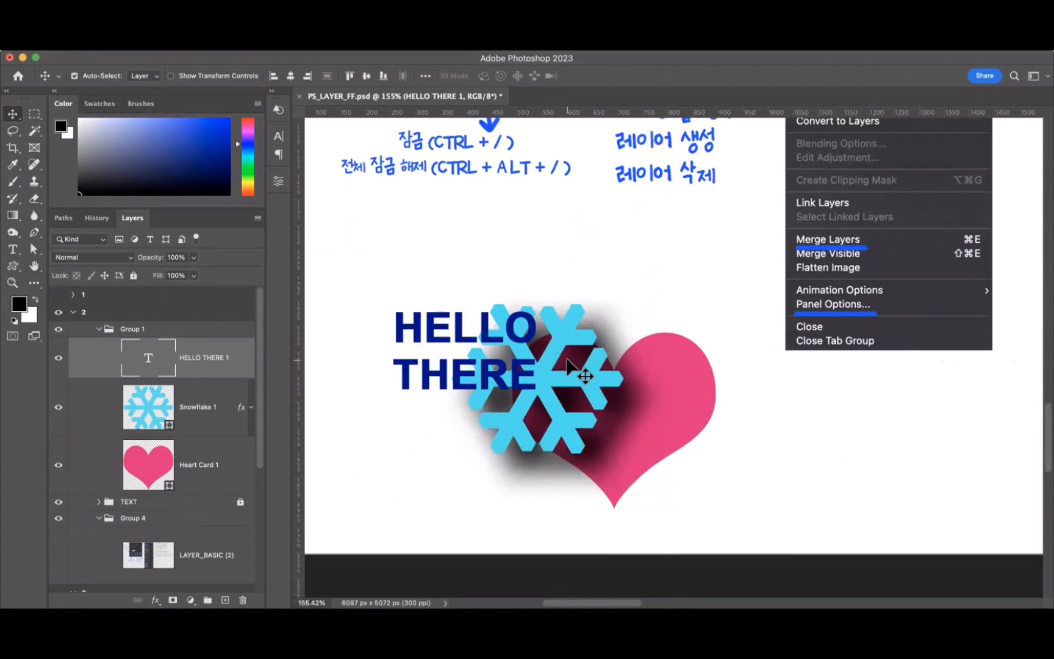
pyautogui.moveTo(461, 315); pyautogui.dragTo(486, 298)
pyautogui.scroll(8, 520, 185)
pyautogui.moveTo(617, 592)
pyautogui.mouseDown()
pyautogui.moveTo(700, 602)
pyautogui.moveTo(655, 590)
pyautogui.mouseUp()
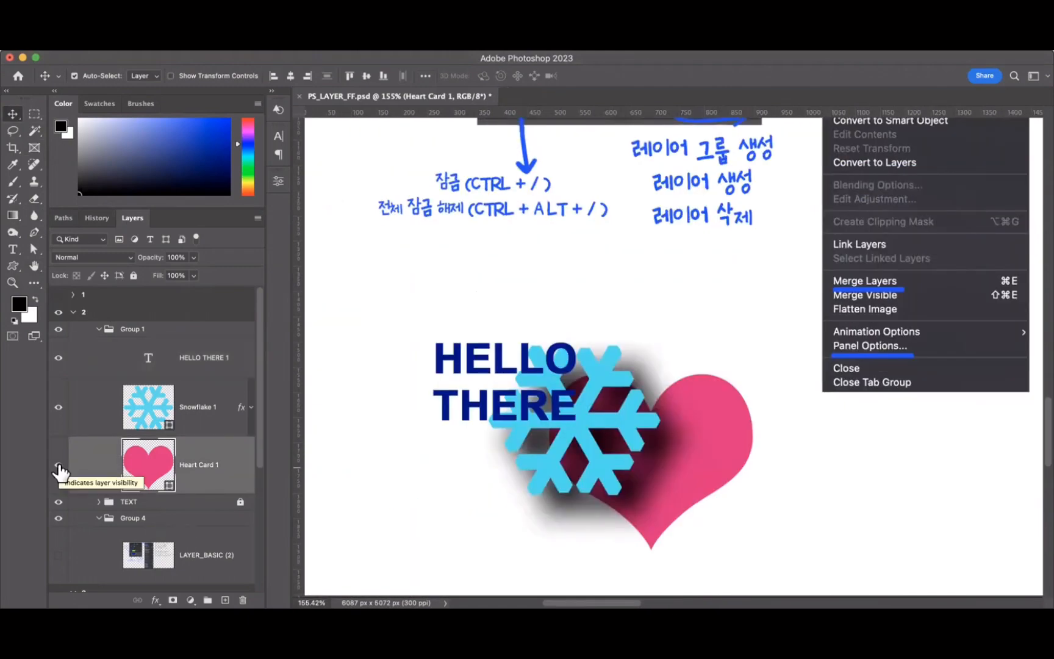
# Toggle the visibility of the Heart Card 1 layer off and on several times, leaving it visible.
pyautogui.click(59, 469)
pyautogui.click(59, 469)
pyautogui.click(59, 468)
pyautogui.click(59, 468)
pyautogui.click(59, 468)
pyautogui.click(59, 469)
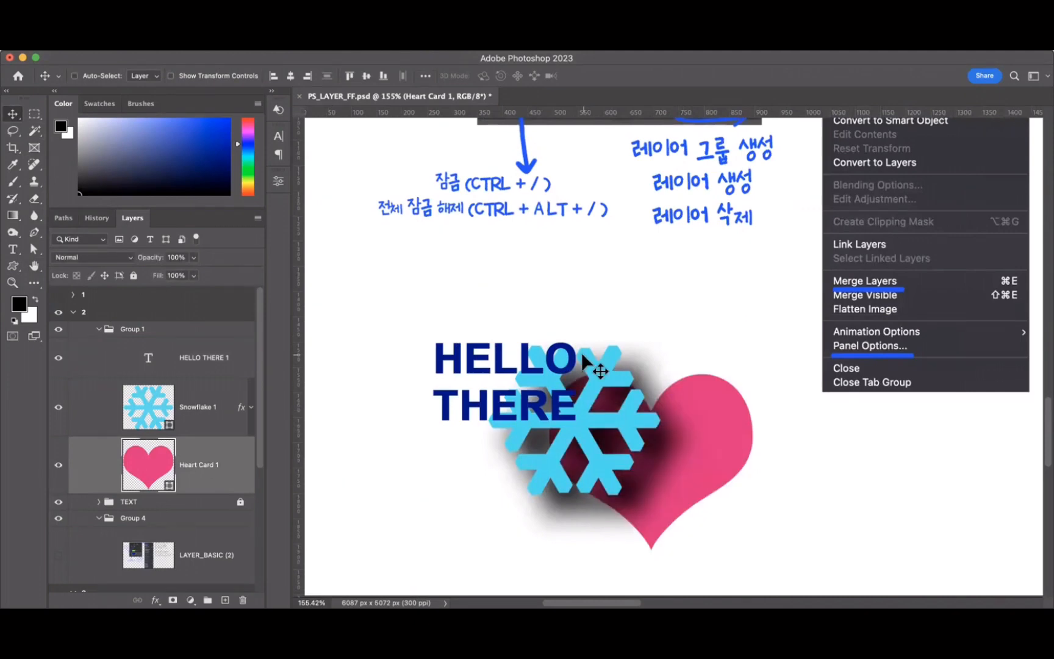
pyautogui.hotkey('ctrl', ',')
pyautogui.hotkey('ctrl', ',')
# Select the HELLO THERE 1 and Snowflake 1 layers alternately from the canvas with Auto-Select.
pyautogui.click(556, 363)
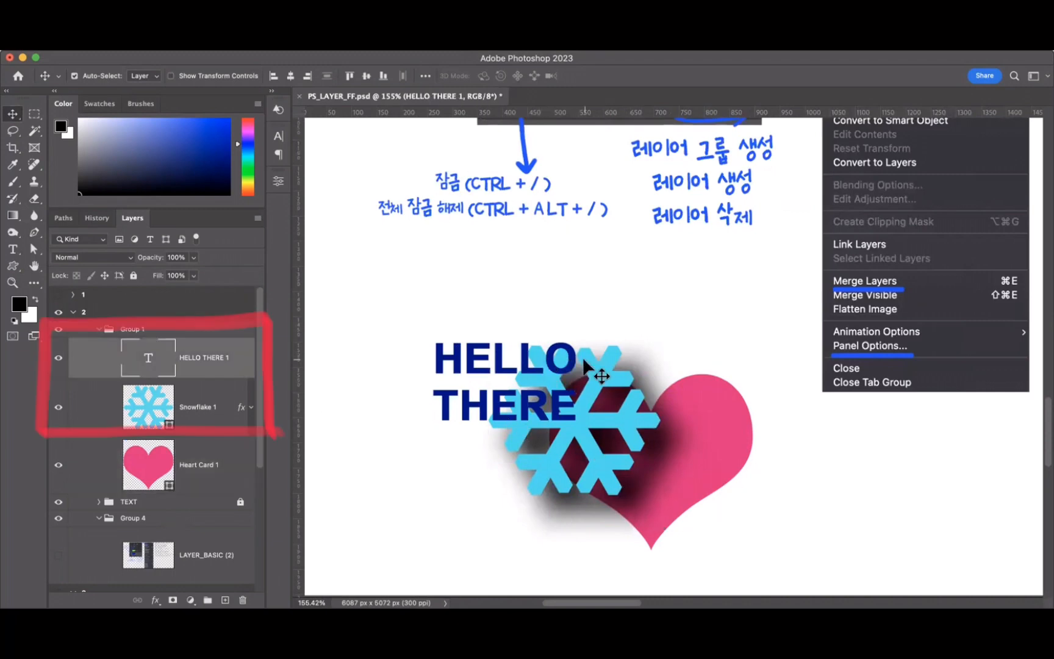
pyautogui.click(584, 361)
pyautogui.click(540, 357)
pyautogui.click(605, 360)
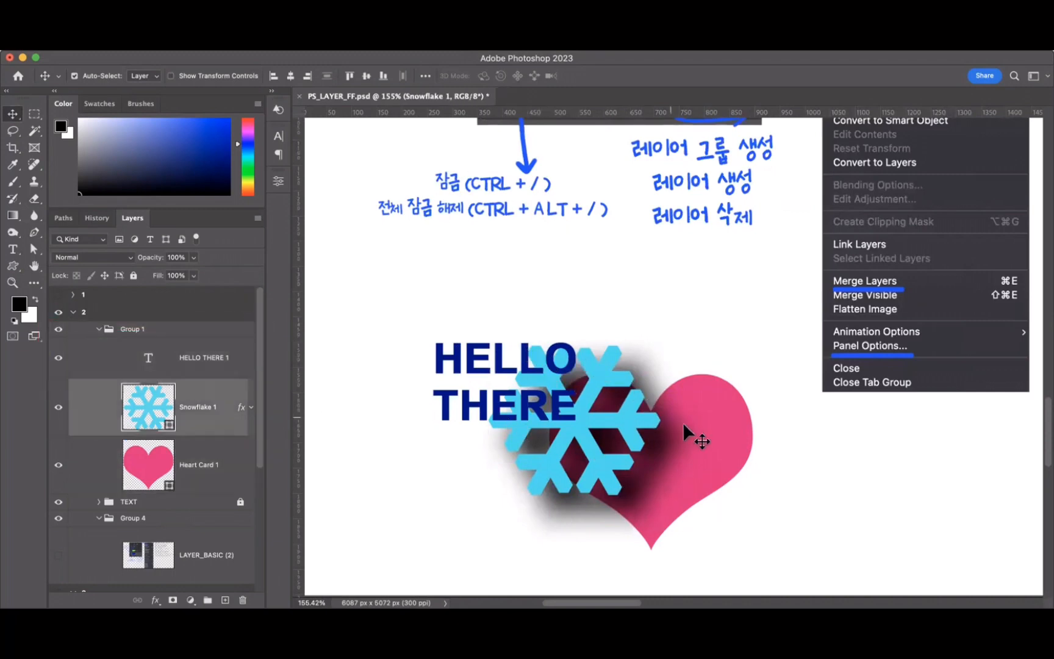
# Select Heart Card 1 and lock and unlock the whole layer several times, leaving it unlocked.
pyautogui.click(702, 425)
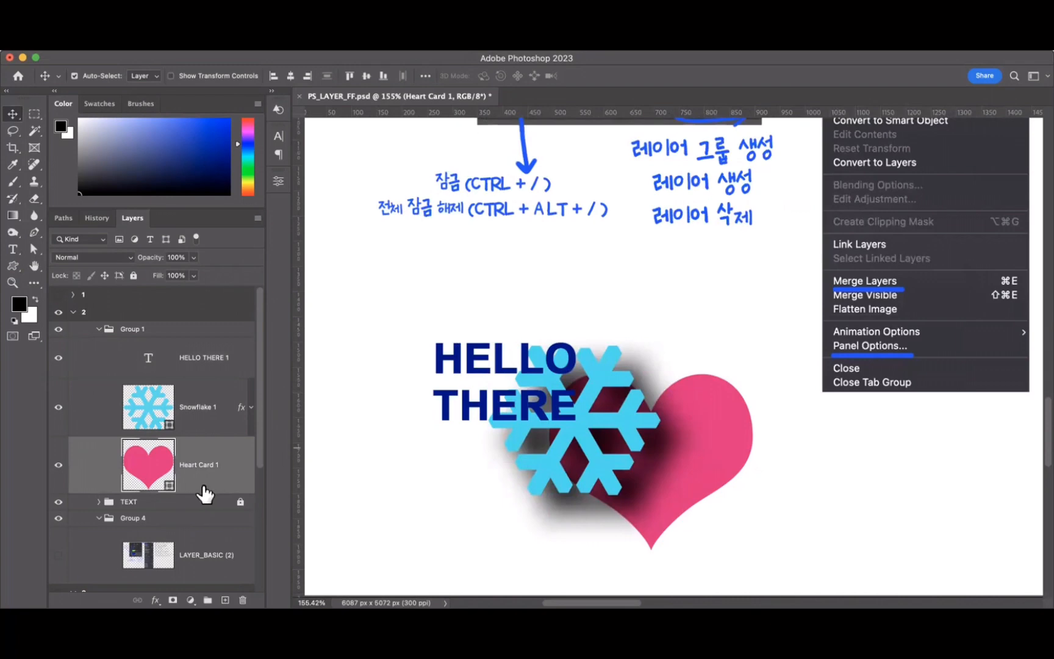
pyautogui.click(133, 276)
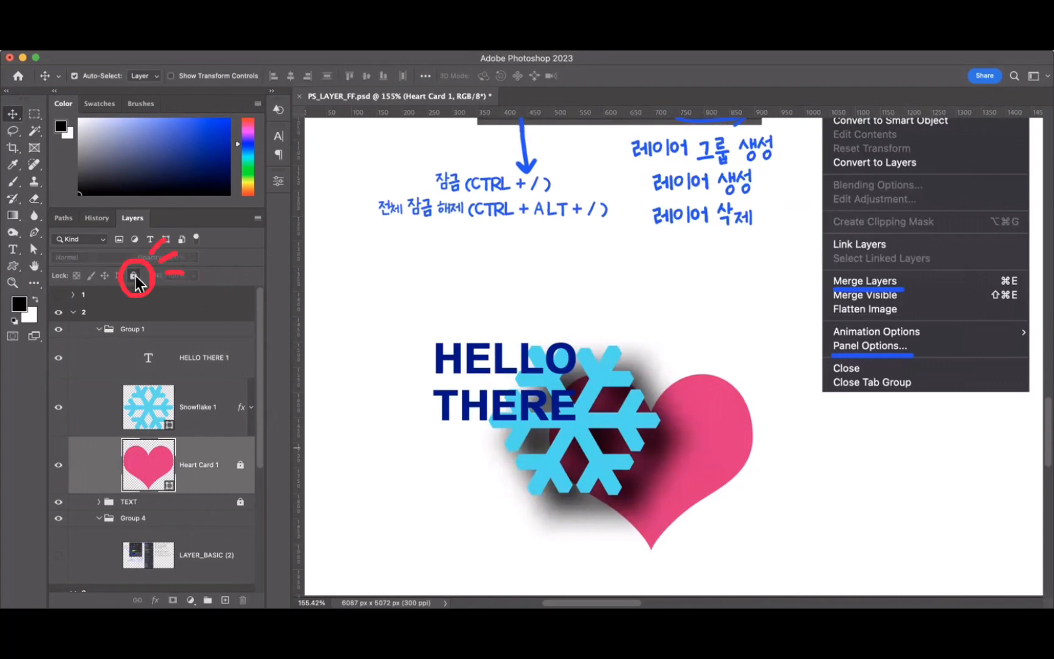
pyautogui.click(135, 275)
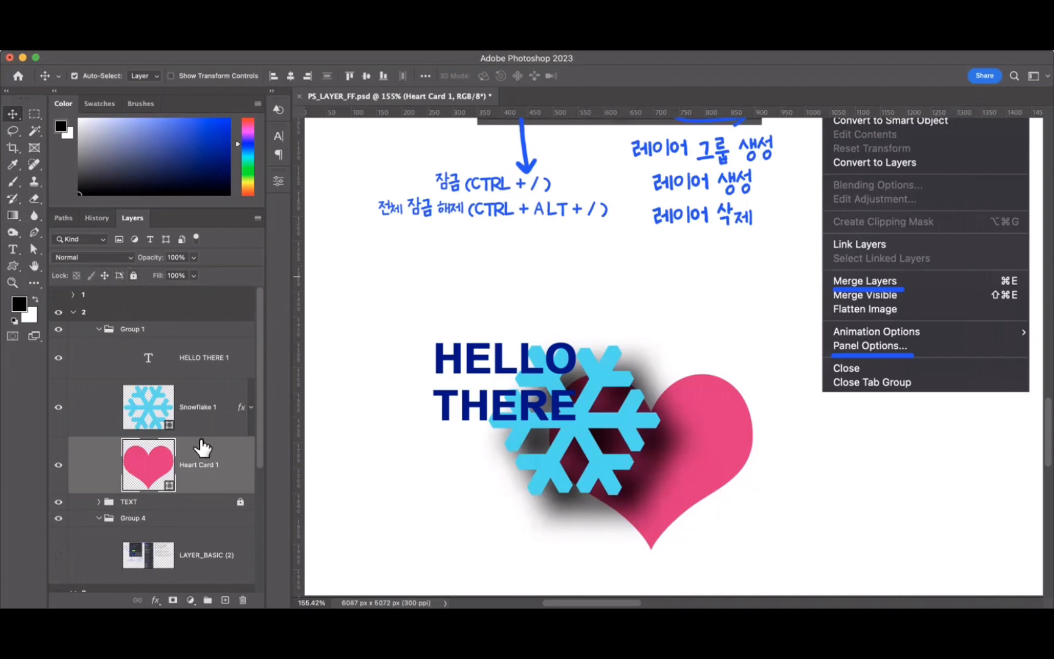
pyautogui.click(134, 276)
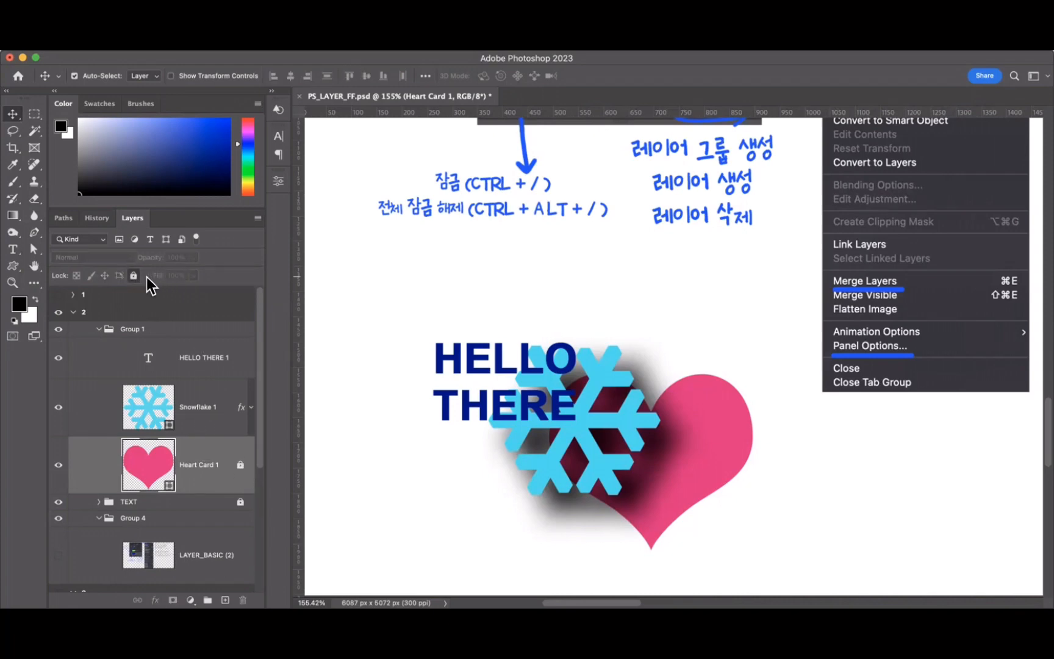
pyautogui.click(134, 275)
pyautogui.click(134, 276)
pyautogui.click(241, 467)
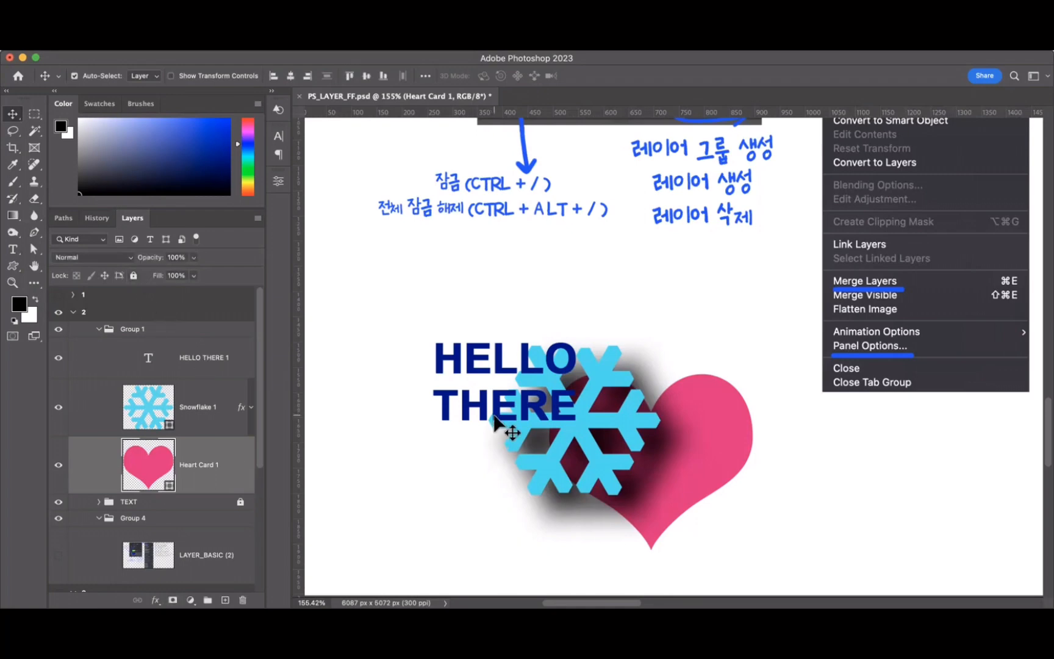
pyautogui.scroll(-1, 621, 349)
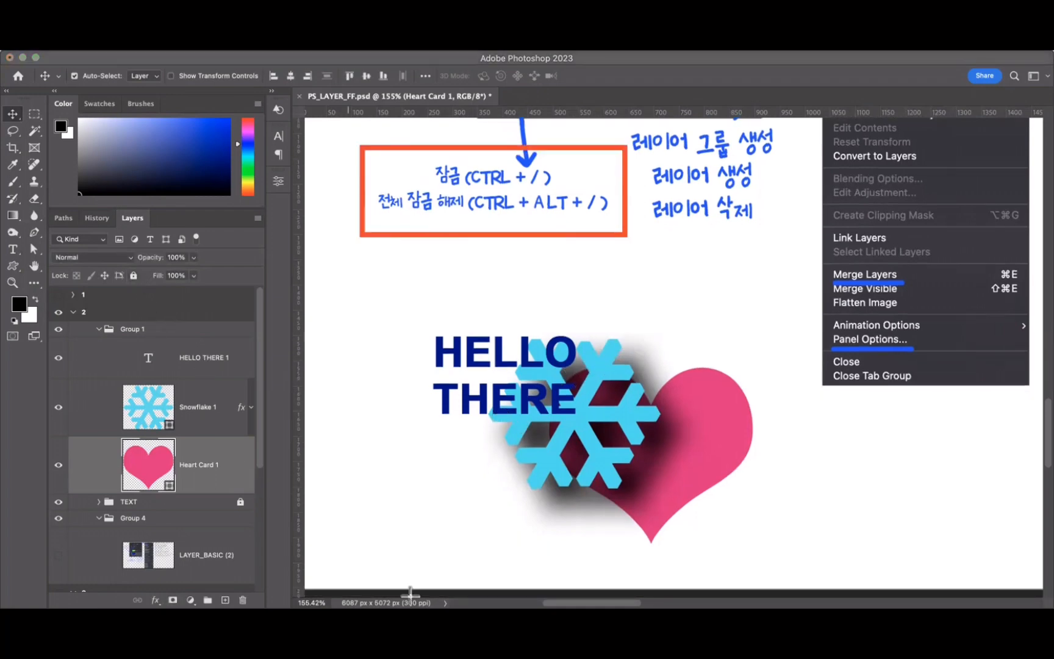
# Toggle Heart Card 1's visibility and then its lock off and on, leaving the layer visible and unlocked.
pyautogui.click(58, 466)
pyautogui.click(58, 465)
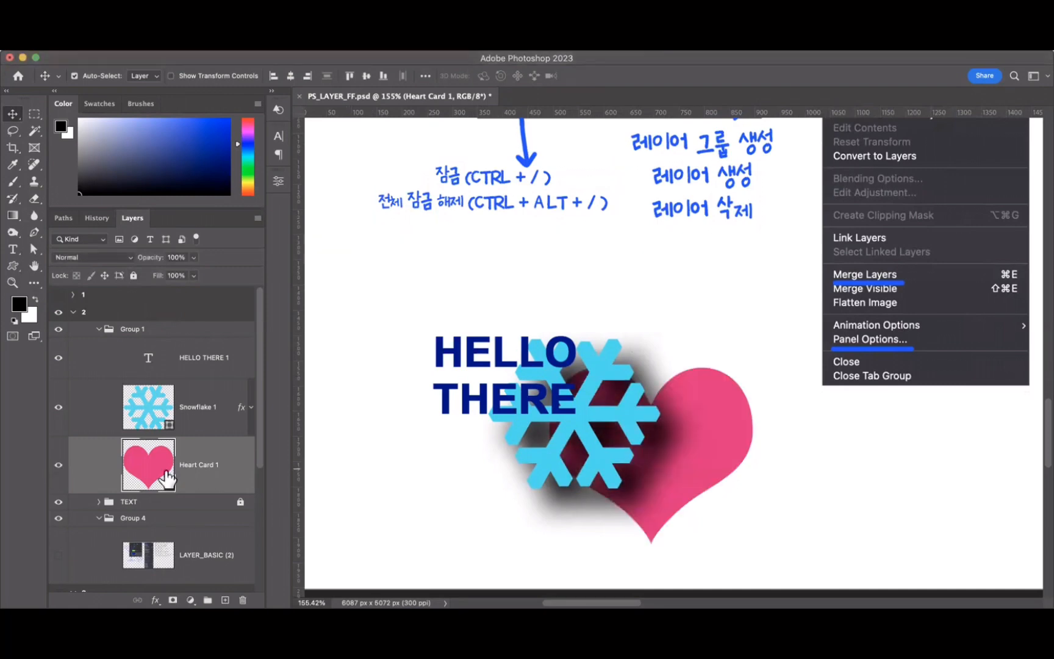
pyautogui.press('super+slash')
pyautogui.press('super+slash')
pyautogui.press('super+slash')
pyautogui.press('super+slash')
# Select the Snowflake 1 layer and expand its list of layer effects.
pyautogui.click(212, 424)
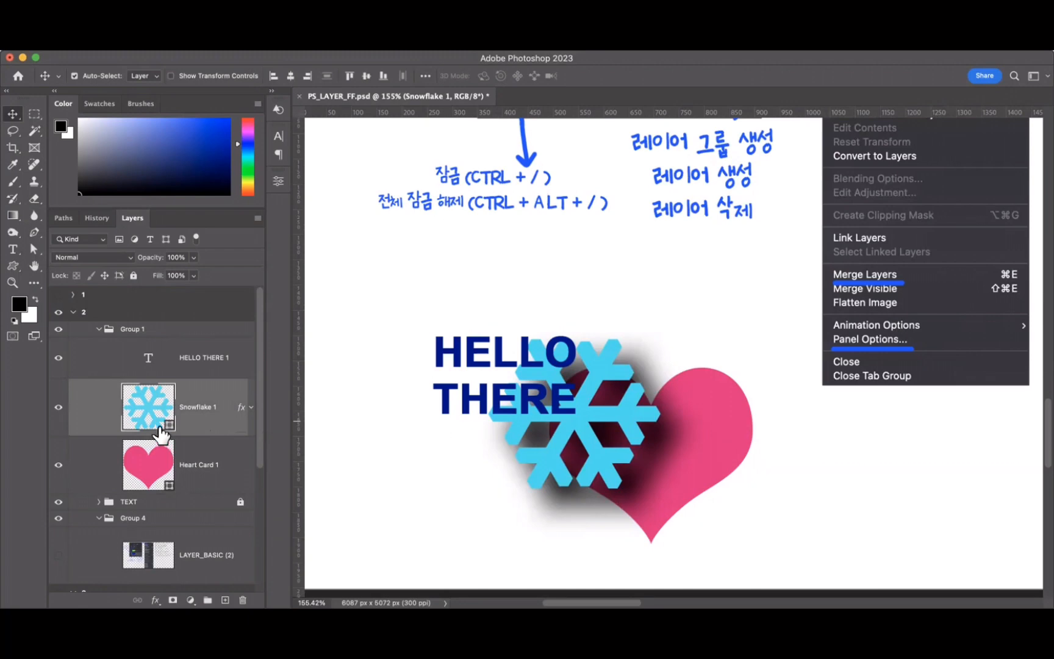
pyautogui.click(250, 408)
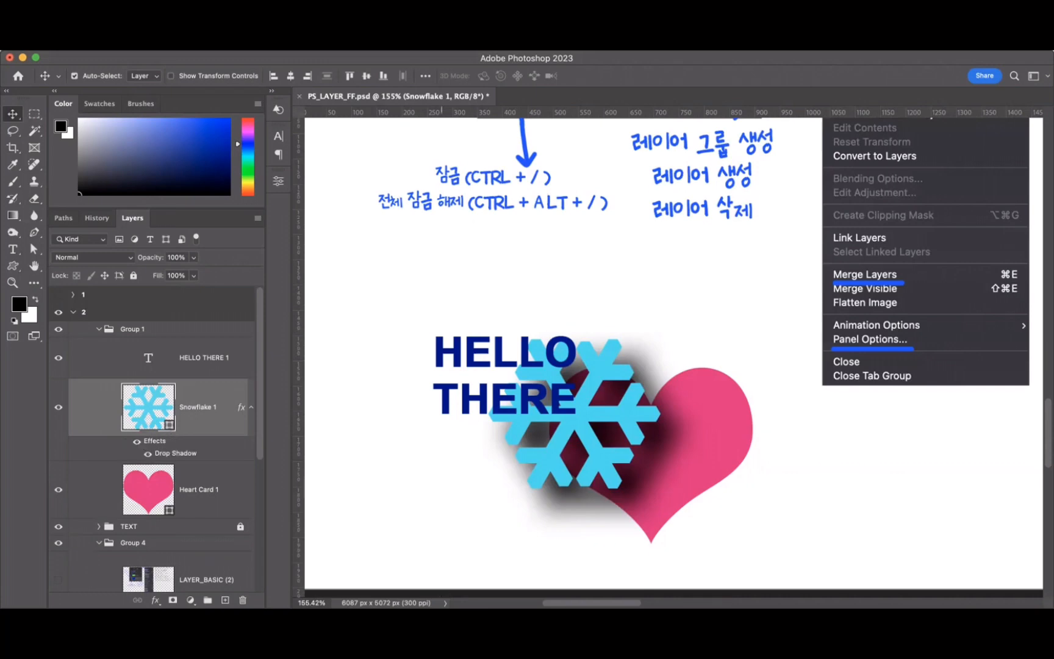
pyautogui.moveTo(235, 461); pyautogui.dragTo(107, 434)
pyautogui.moveTo(231, 432); pyautogui.dragTo(67, 373)
pyautogui.moveTo(350, 364)
pyautogui.mouseDown()
pyautogui.moveTo(257, 445)
pyautogui.moveTo(267, 464)
pyautogui.mouseUp()
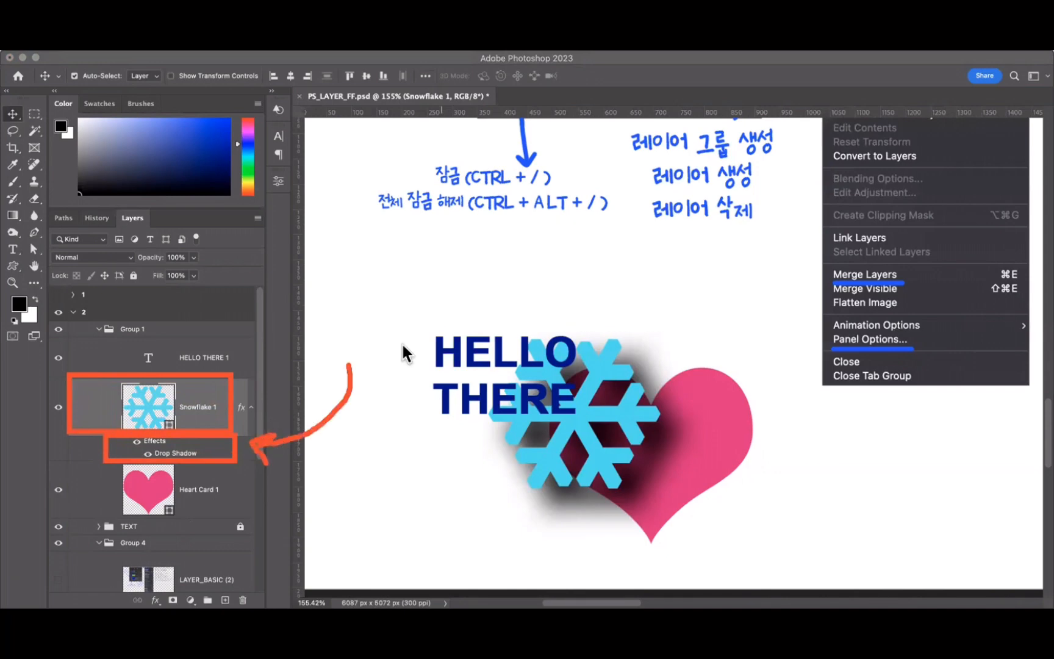
# Turn all of Snowflake 1's layer effects off and back on.
pyautogui.moveTo(351, 334)
pyautogui.mouseDown()
pyautogui.moveTo(331, 345)
pyautogui.moveTo(372, 357)
pyautogui.moveTo(349, 331)
pyautogui.mouseUp()
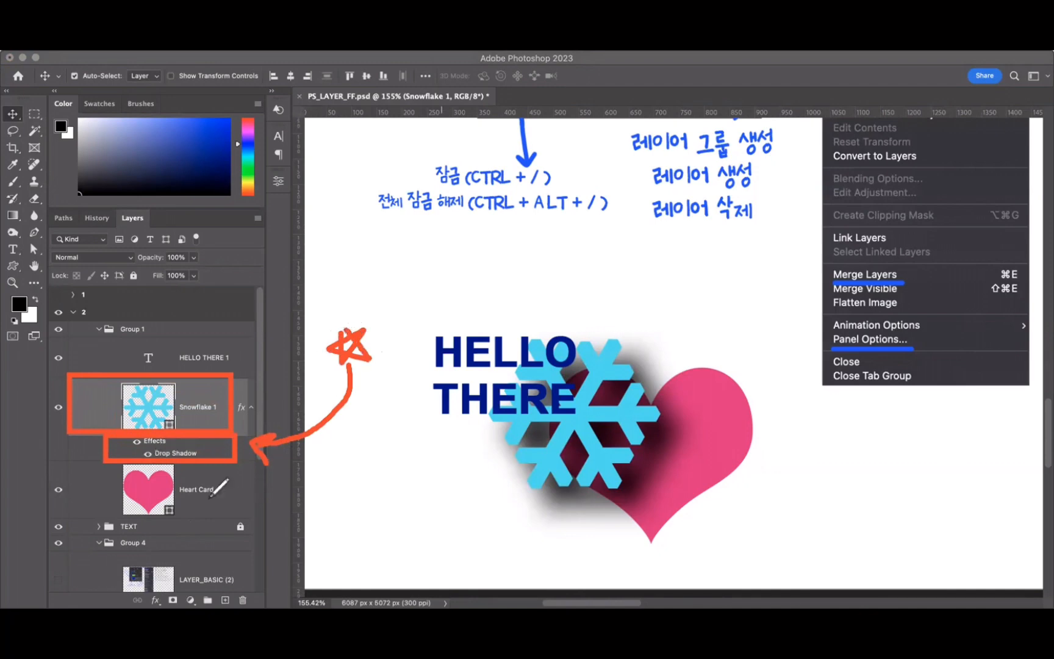
pyautogui.click(136, 441)
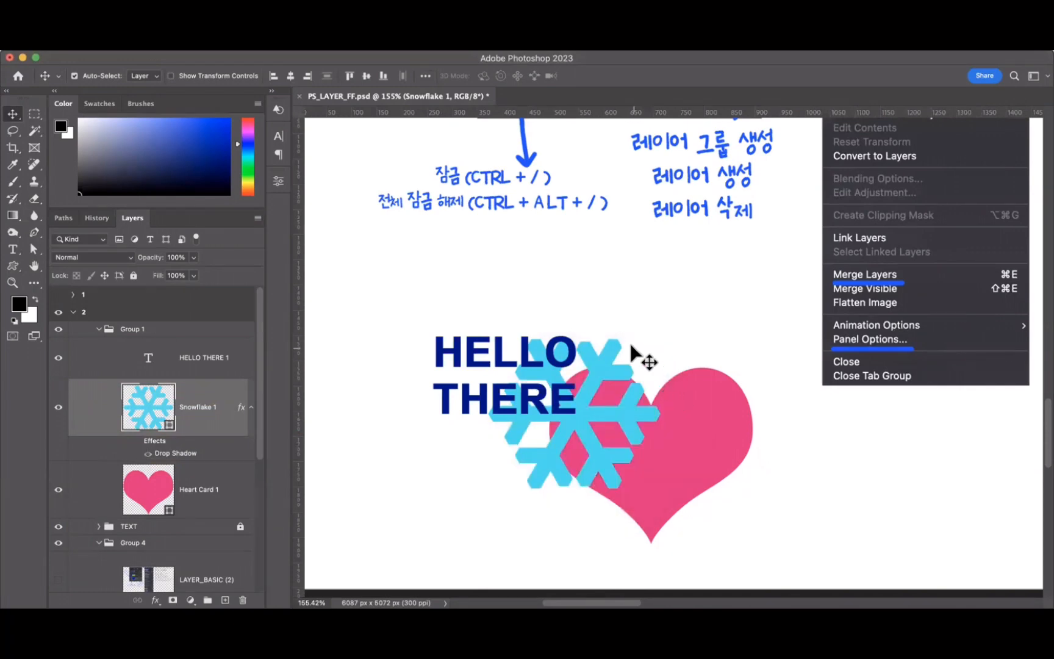
pyautogui.click(137, 440)
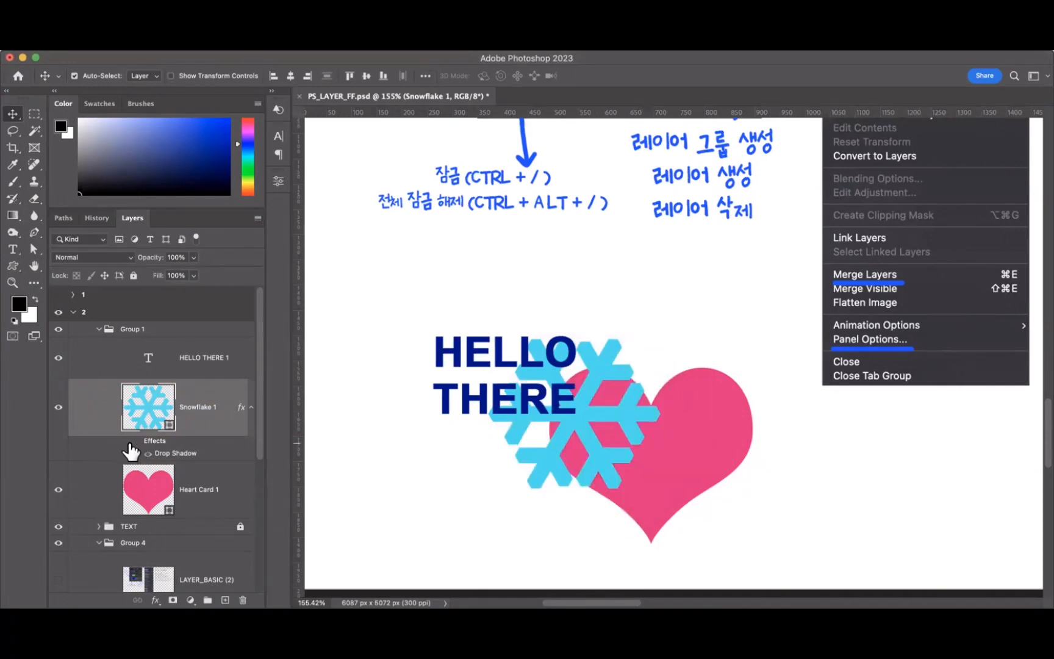
# Collapse and expand Snowflake 1's effects list several times, leaving it collapsed.
pyautogui.click(251, 414)
pyautogui.click(250, 414)
pyautogui.click(250, 415)
pyautogui.click(250, 415)
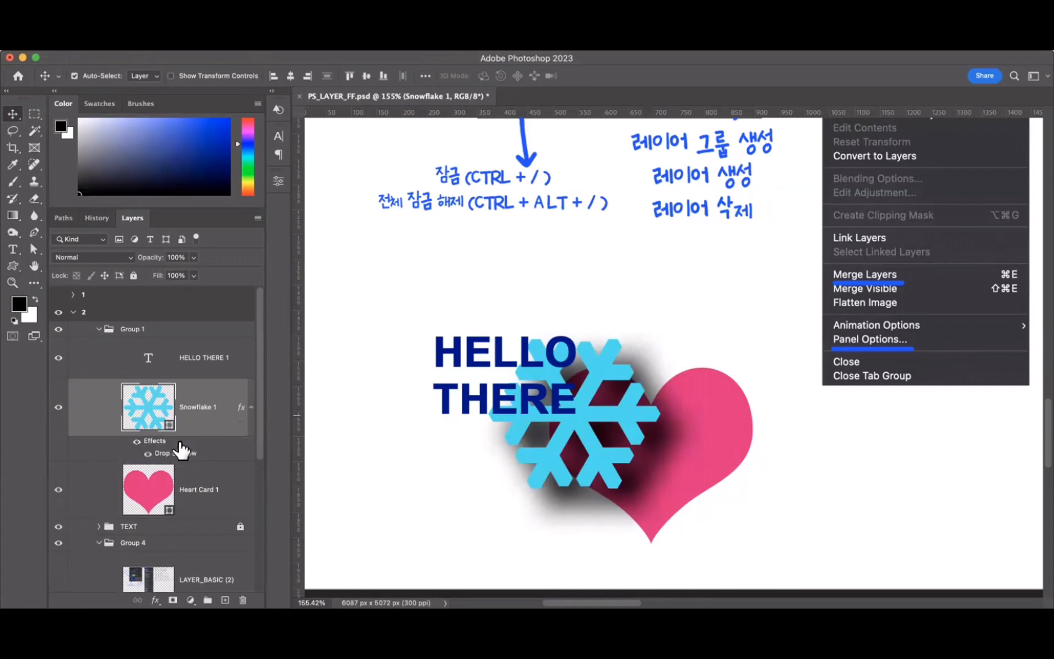
pyautogui.click(251, 418)
pyautogui.click(252, 417)
pyautogui.click(250, 407)
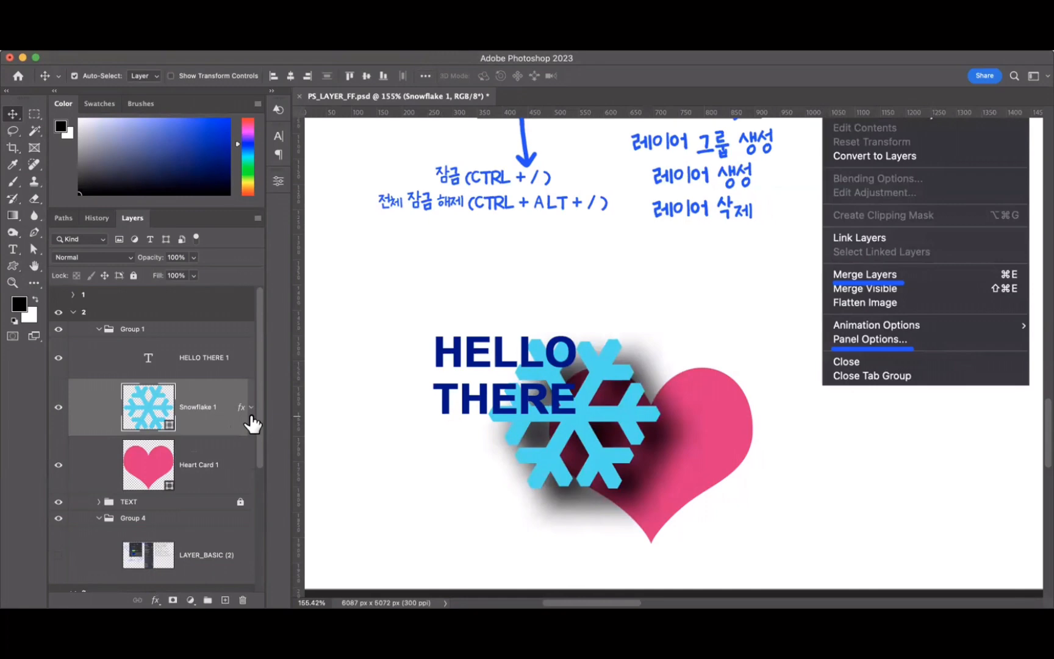
pyautogui.click(251, 407)
pyautogui.click(252, 418)
# Select and collapse Group 1 and open its name for editing.
pyautogui.click(152, 333)
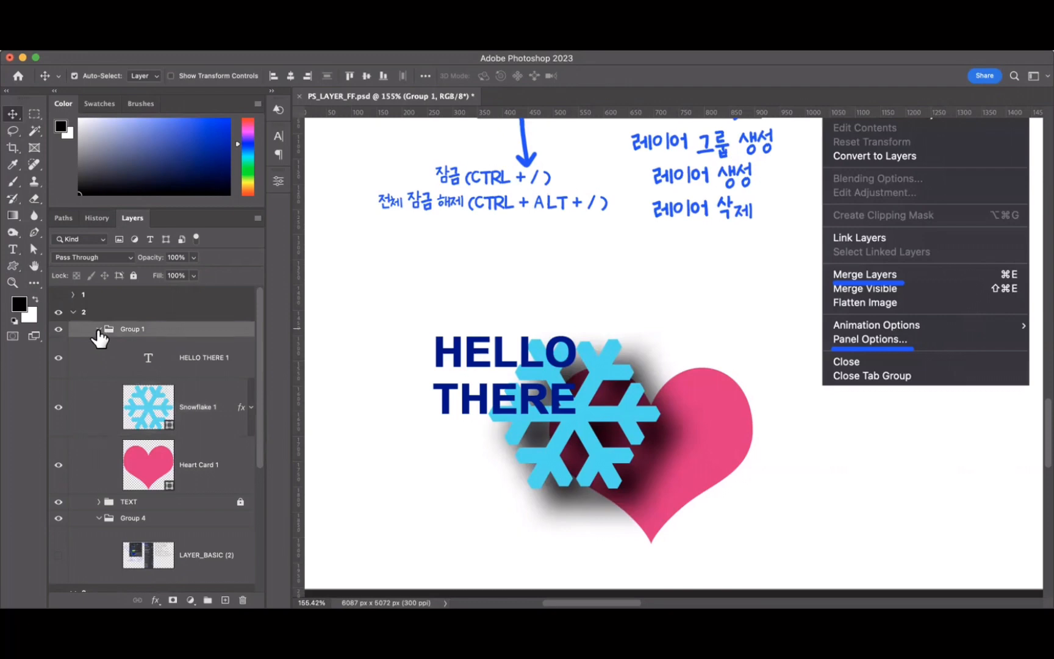
pyautogui.click(98, 330)
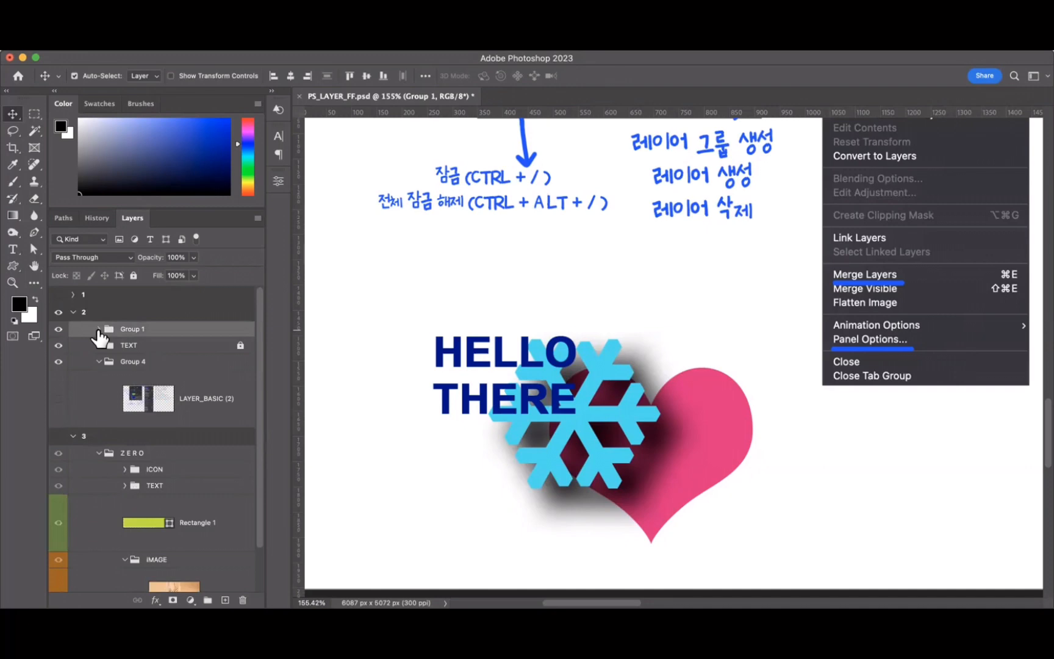
pyautogui.click(99, 329)
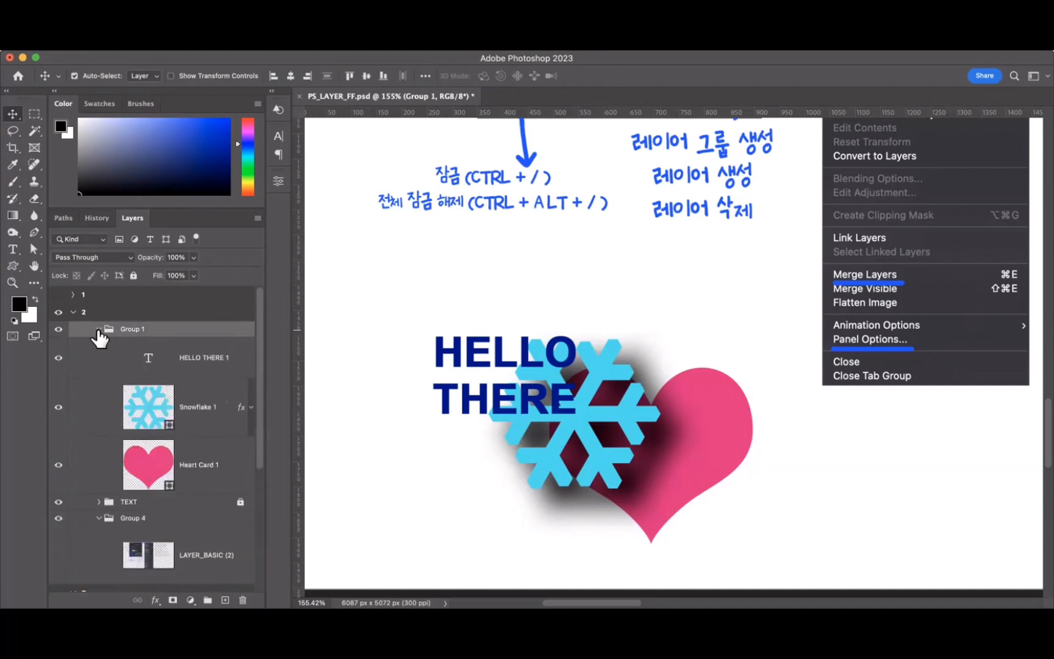
pyautogui.click(98, 330)
pyautogui.doubleClick(127, 329)
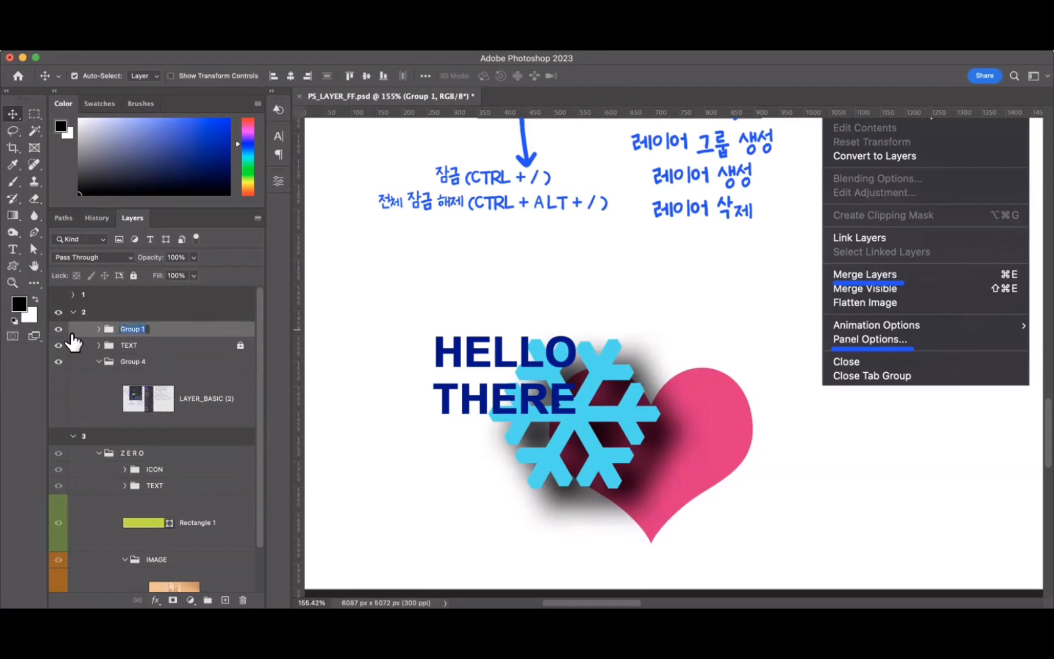
pyautogui.hotkey('ctrl', 'a')
pyautogui.moveTo(280, 339); pyautogui.dragTo(44, 313)
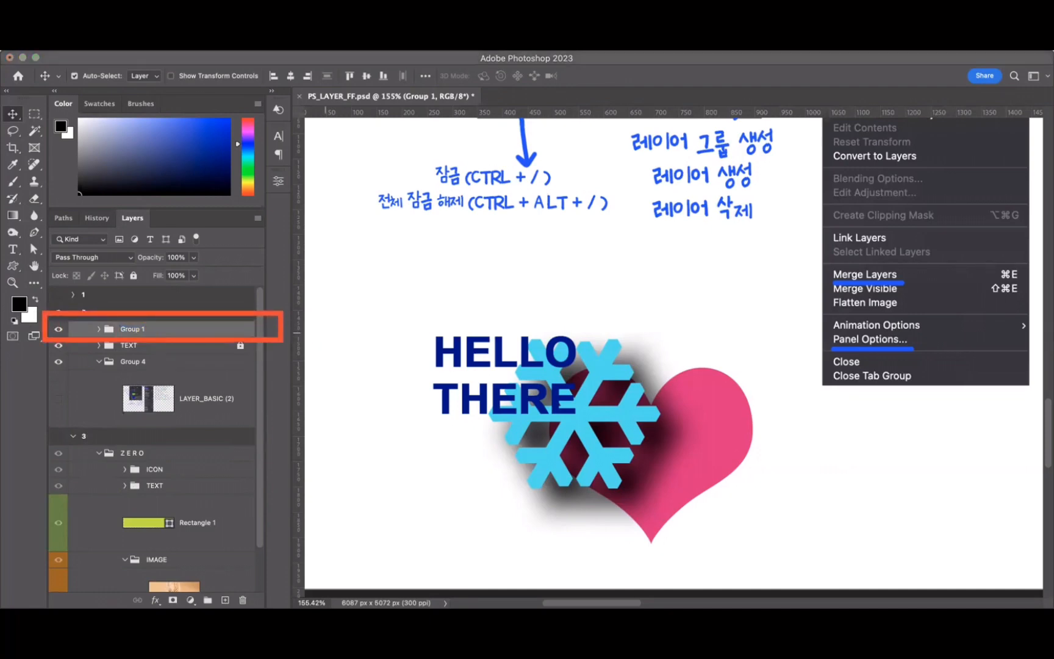
pyautogui.moveTo(56, 285); pyautogui.dragTo(56, 308)
pyautogui.moveTo(51, 300); pyautogui.dragTo(90, 310)
pyautogui.moveTo(84, 307)
pyautogui.mouseDown()
pyautogui.moveTo(126, 284)
pyautogui.moveTo(121, 306)
pyautogui.mouseUp()
pyautogui.moveTo(117, 295); pyautogui.dragTo(209, 290)
pyautogui.moveTo(174, 338); pyautogui.dragTo(218, 308)
pyautogui.moveTo(200, 350); pyautogui.dragTo(232, 327)
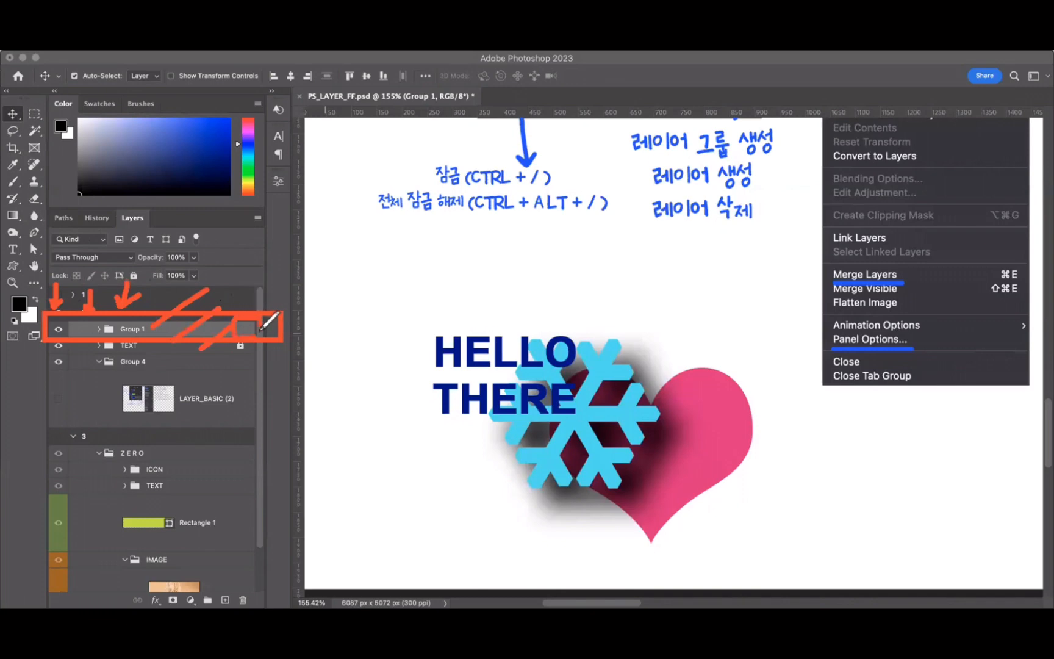
pyautogui.moveTo(247, 253)
pyautogui.mouseDown()
pyautogui.moveTo(243, 305)
pyautogui.moveTo(257, 286)
pyautogui.mouseUp()
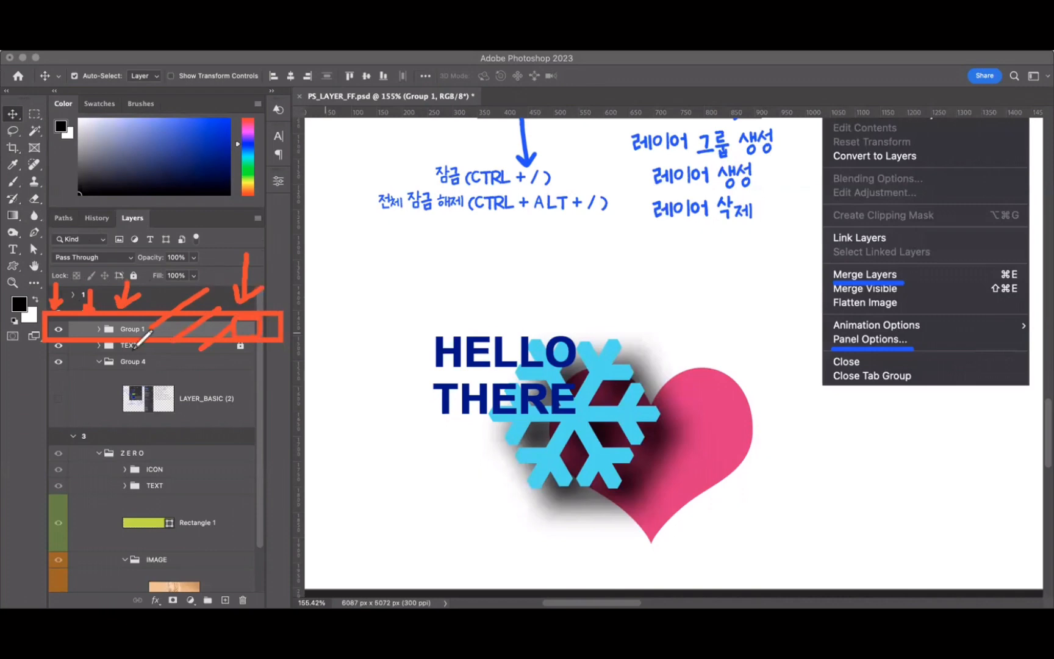
pyautogui.press('Escape')
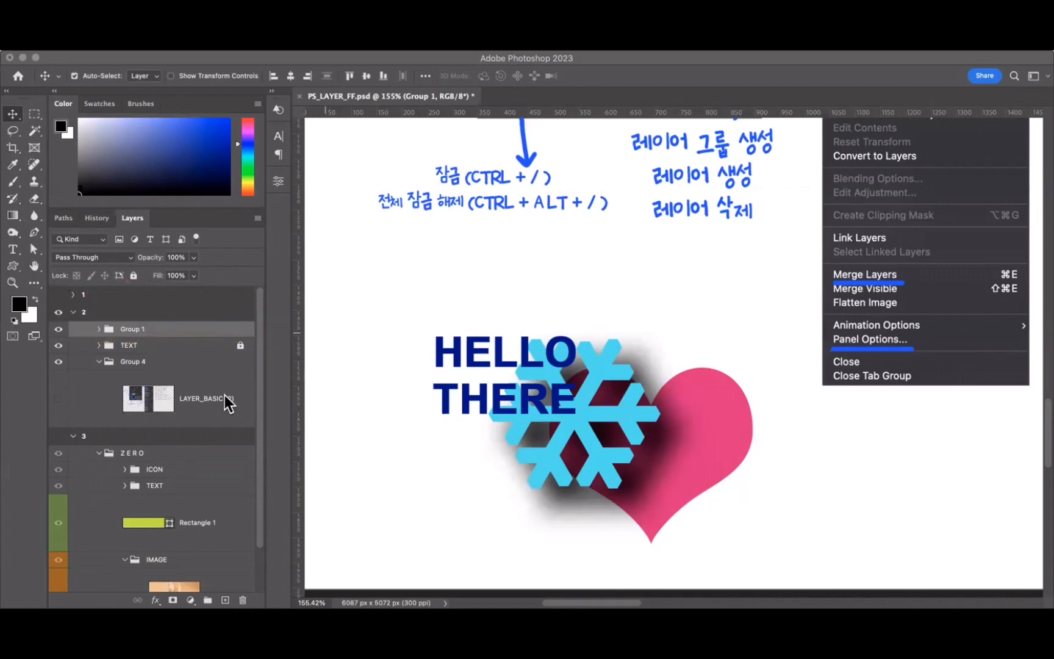
# Open Group 1's Layer Style blending options and its name for editing, cancelling each without changes.
pyautogui.doubleClick(189, 329)
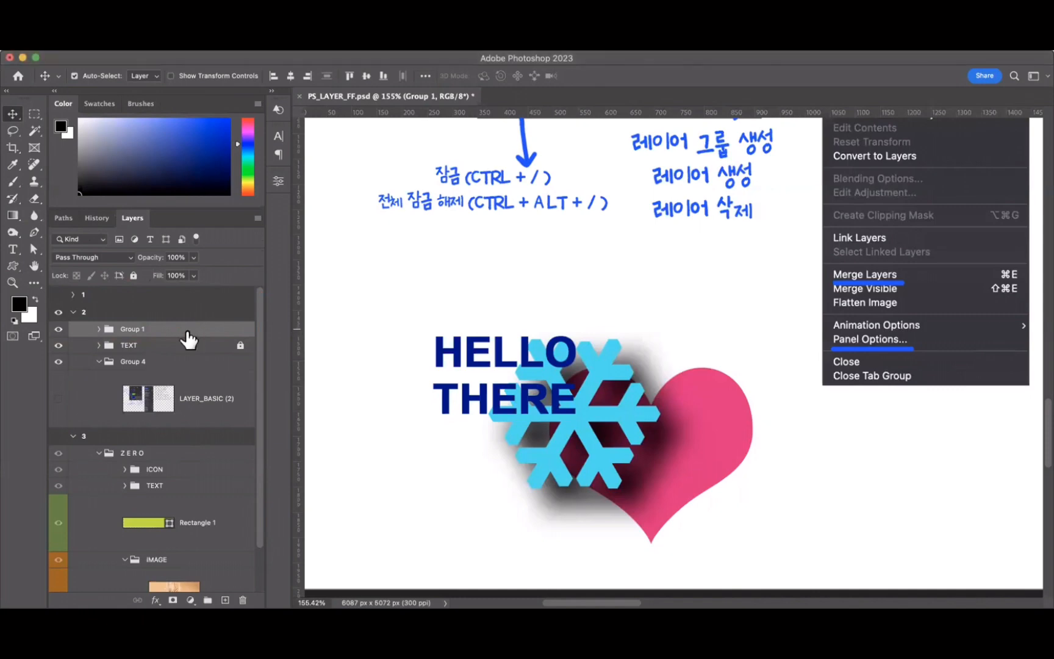
pyautogui.moveTo(338, 100); pyautogui.dragTo(547, 144)
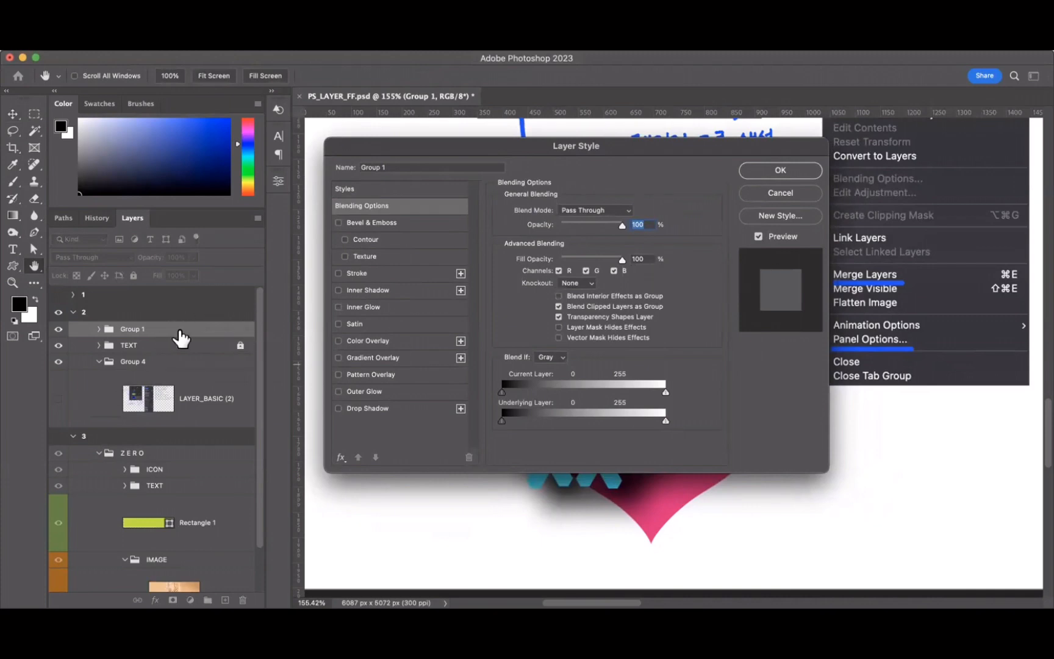
pyautogui.click(777, 195)
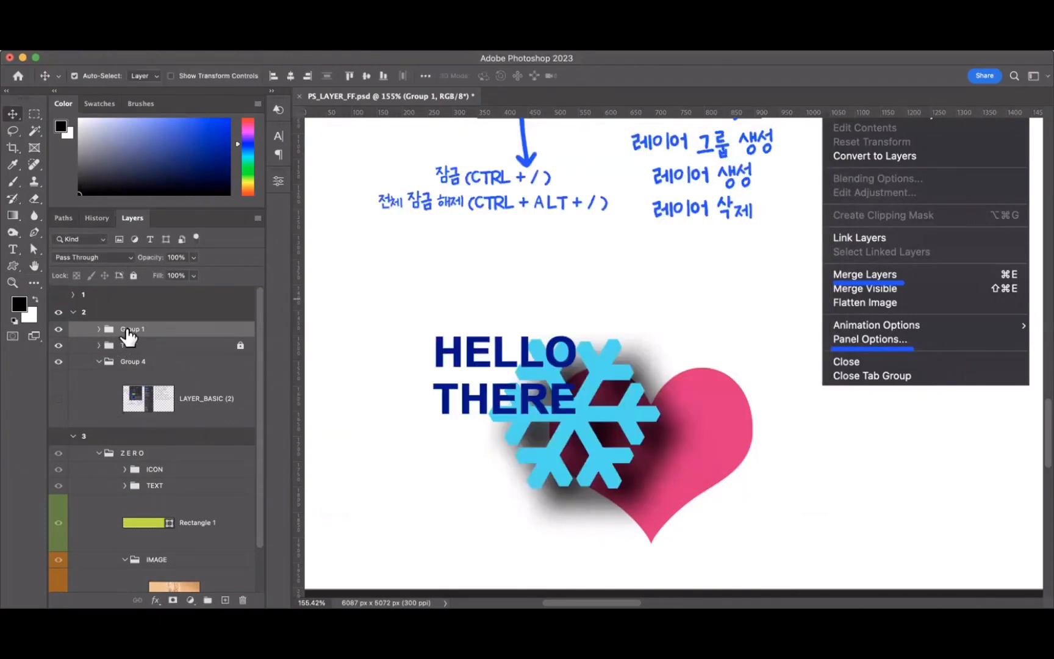
pyautogui.doubleClick(146, 329)
pyautogui.click(232, 333)
pyautogui.doubleClick(215, 330)
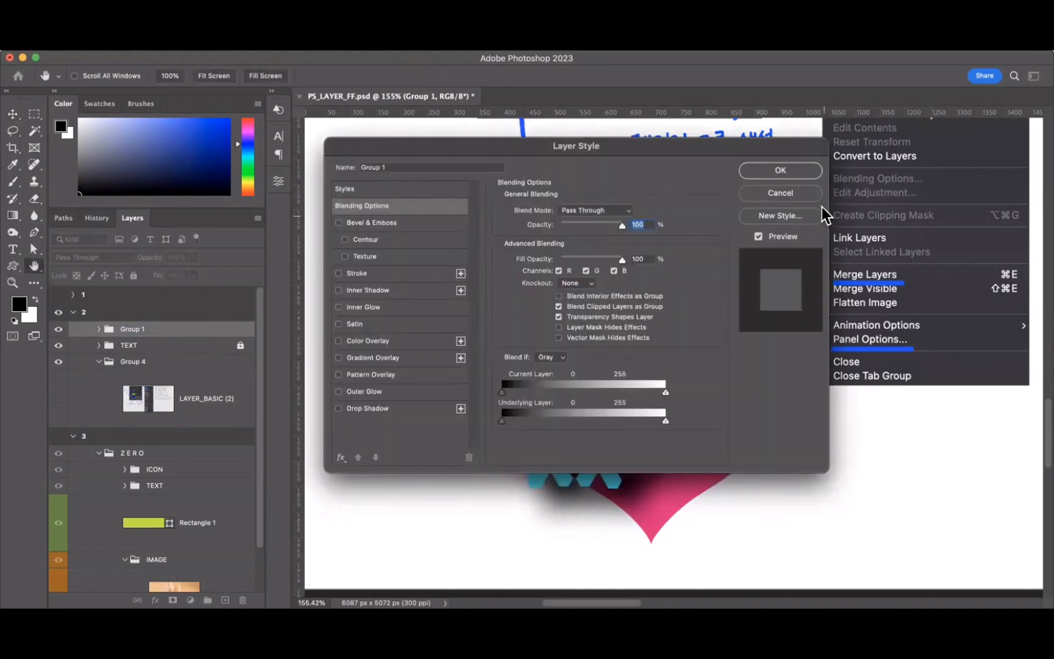
pyautogui.click(806, 193)
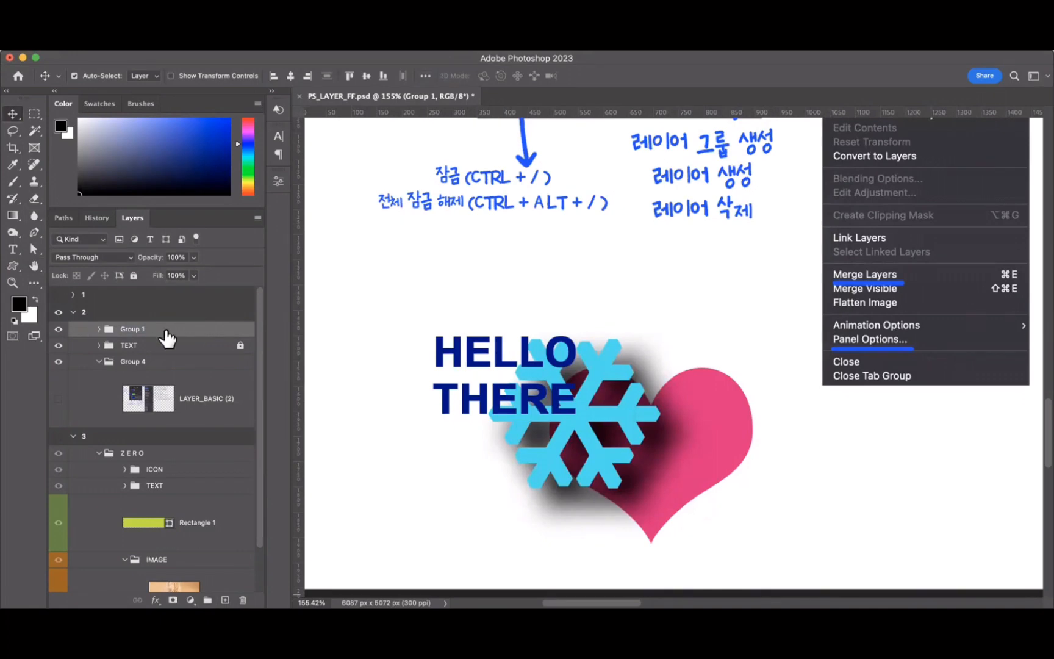
# Create one blank layer directly above Group 1 and another directly below it.
pyautogui.click(225, 601)
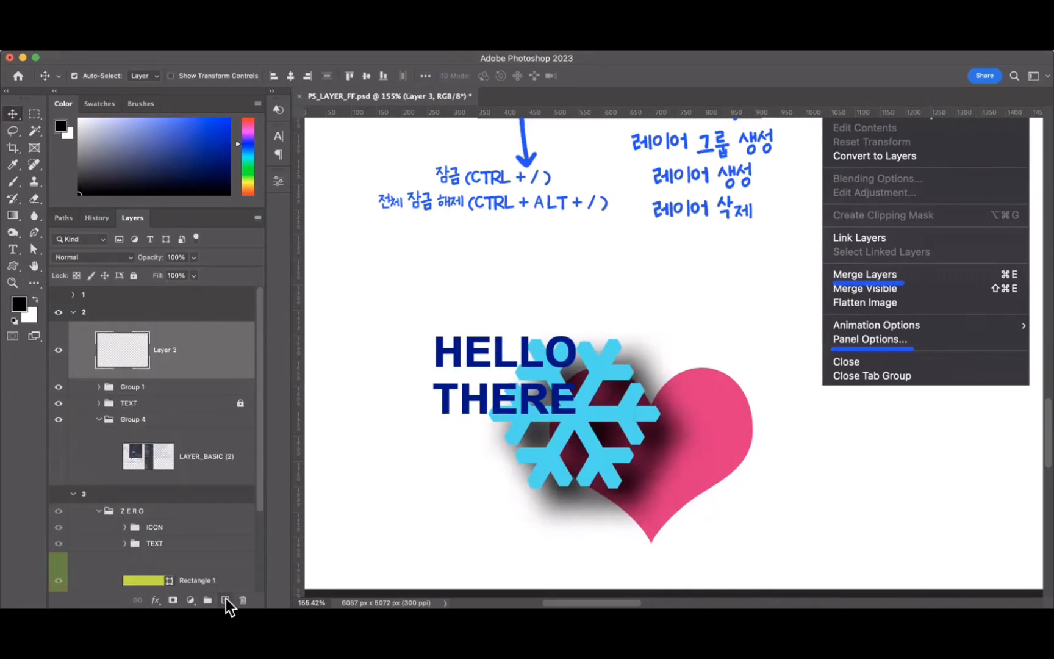
pyautogui.click(182, 389)
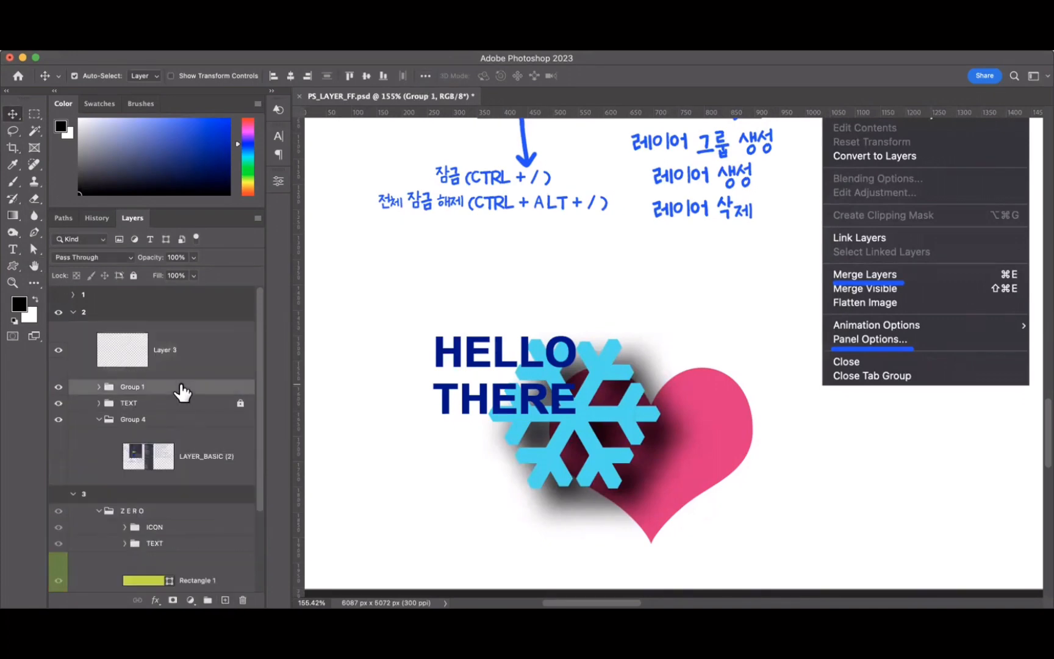
pyautogui.moveTo(203, 389); pyautogui.dragTo(237, 365)
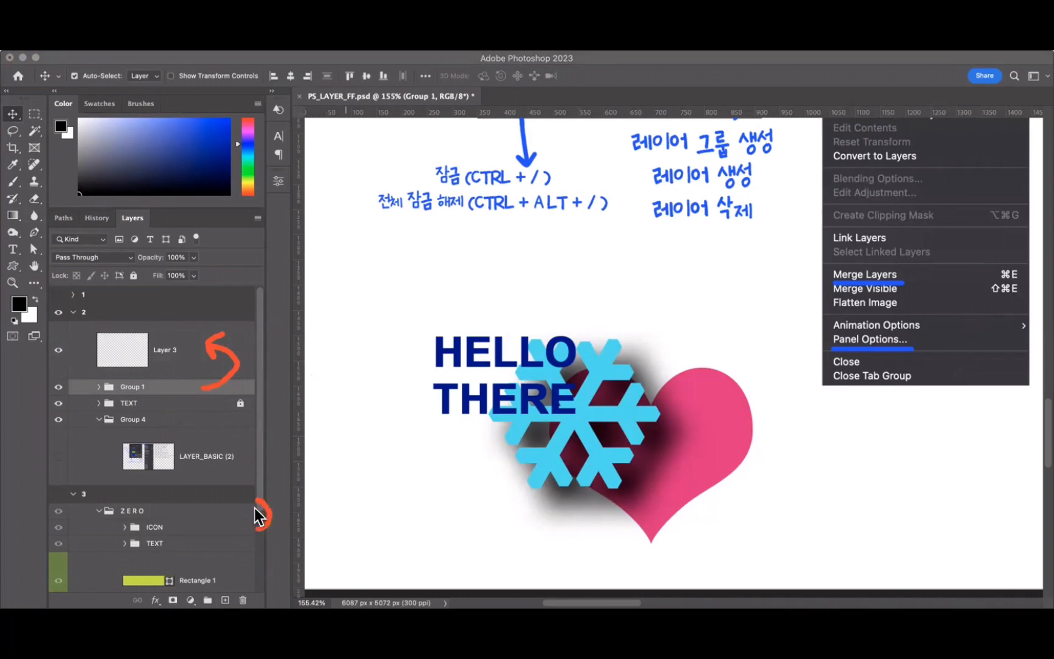
pyautogui.moveTo(265, 462); pyautogui.dragTo(260, 445)
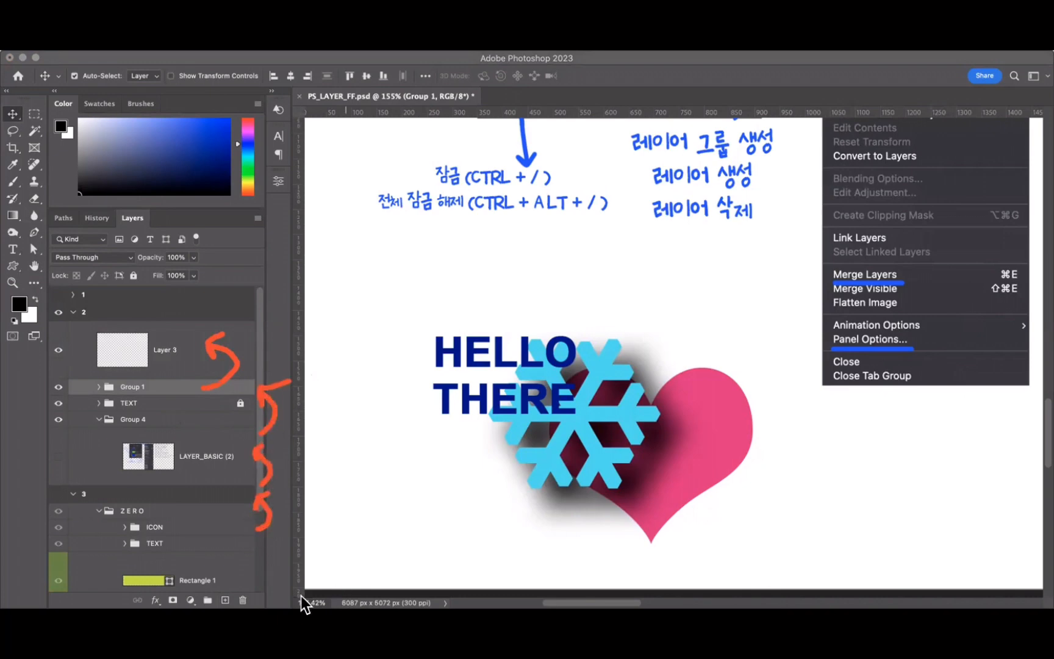
pyautogui.moveTo(316, 501); pyautogui.dragTo(303, 504)
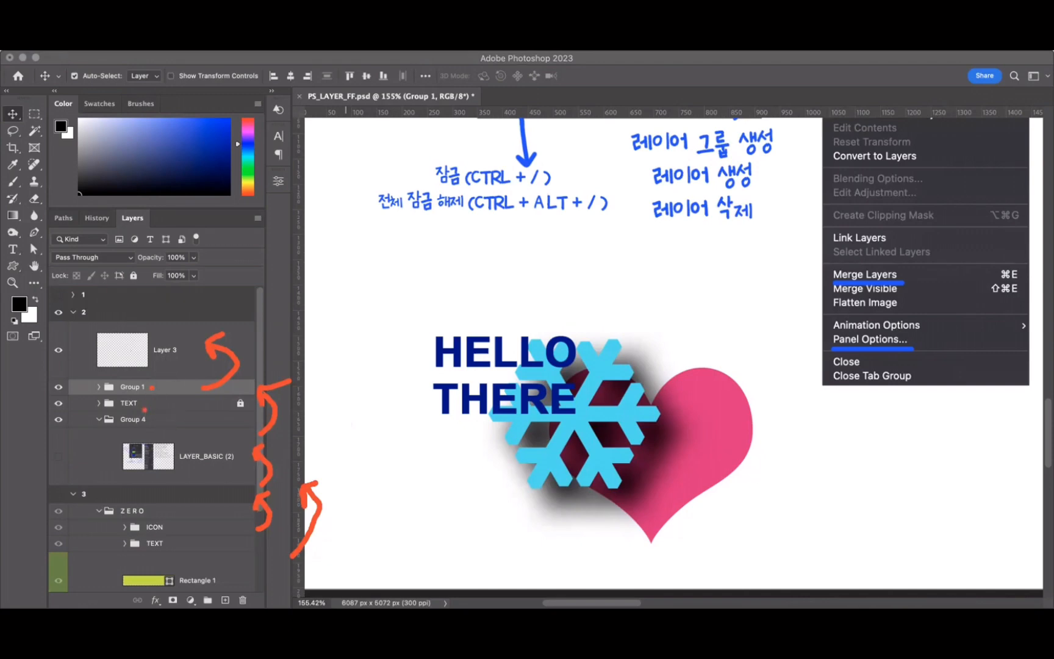
pyautogui.moveTo(150, 413)
pyautogui.mouseDown()
pyautogui.moveTo(96, 410)
pyautogui.moveTo(99, 398)
pyautogui.moveTo(150, 404)
pyautogui.mouseUp()
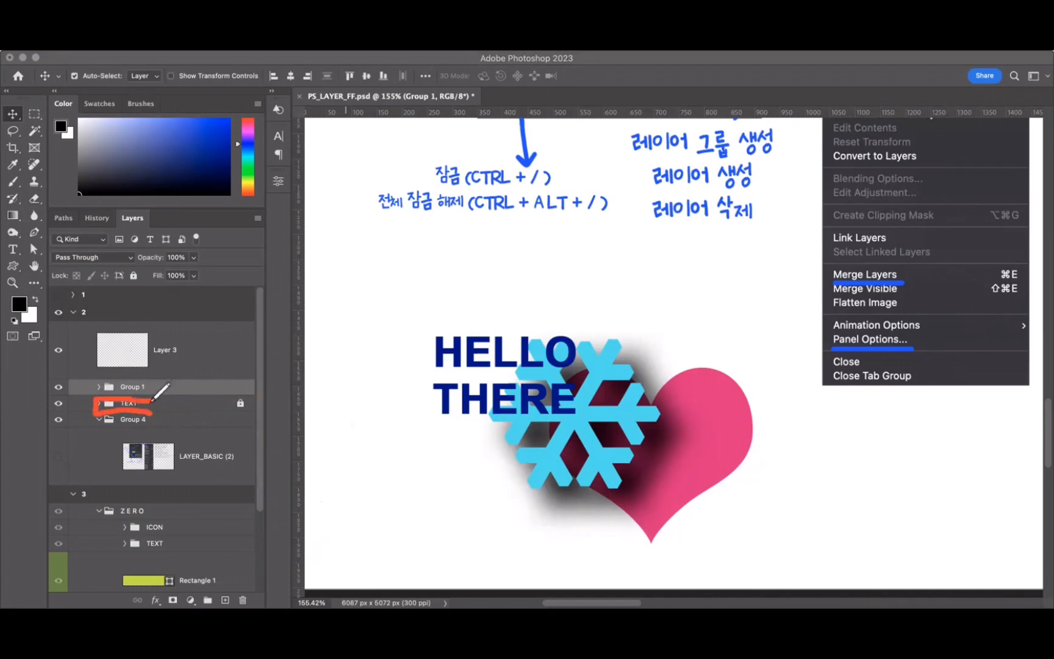
pyautogui.moveTo(230, 588)
pyautogui.mouseDown()
pyautogui.moveTo(214, 605)
pyautogui.moveTo(235, 592)
pyautogui.mouseUp()
pyautogui.click(225, 600)
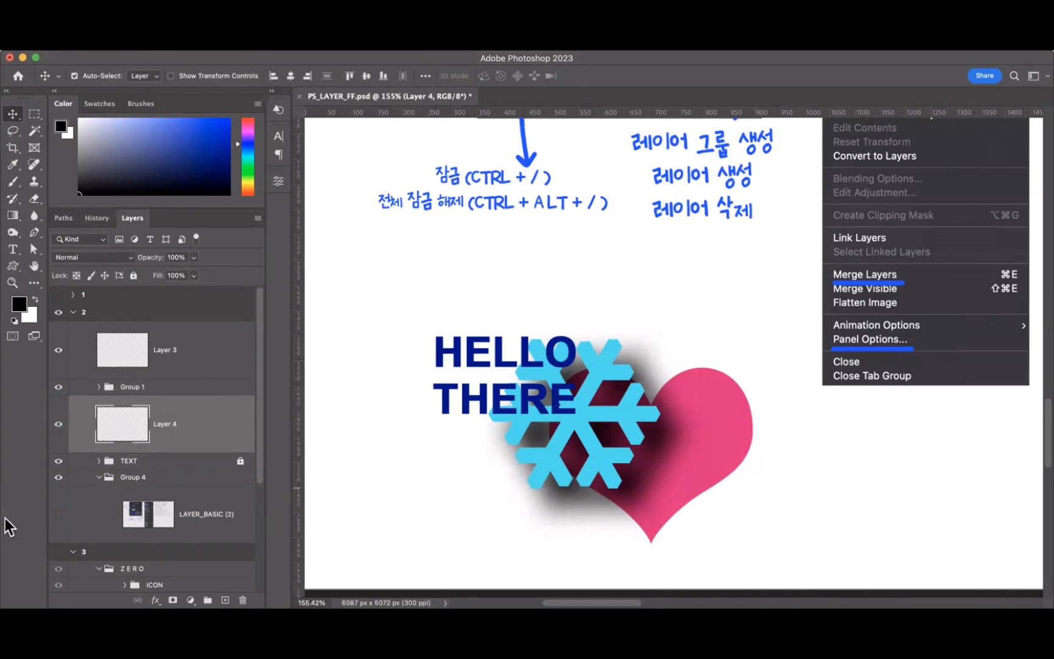
# Examine the annotated Layers panel notes and the layer shortcut list on the canvas.
pyautogui.click(12, 283)
pyautogui.moveTo(504, 284); pyautogui.dragTo(468, 293)
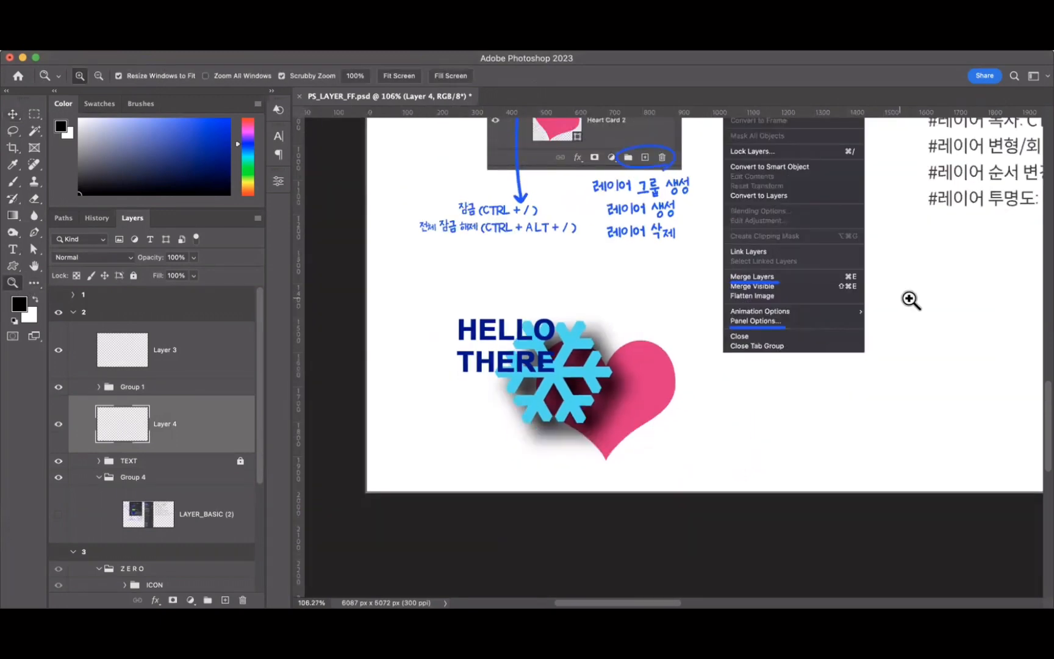
pyautogui.scroll(-3, 910, 300)
pyautogui.scroll(6, 904, 299)
pyautogui.scroll(2, 904, 299)
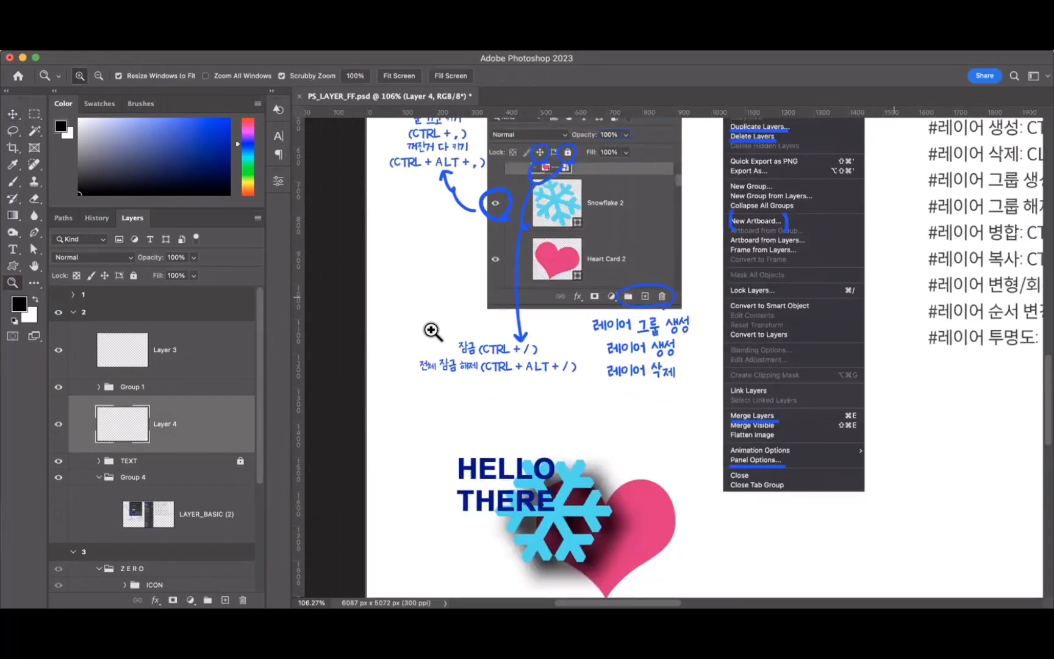
pyautogui.click(34, 266)
pyautogui.moveTo(728, 312); pyautogui.dragTo(599, 371)
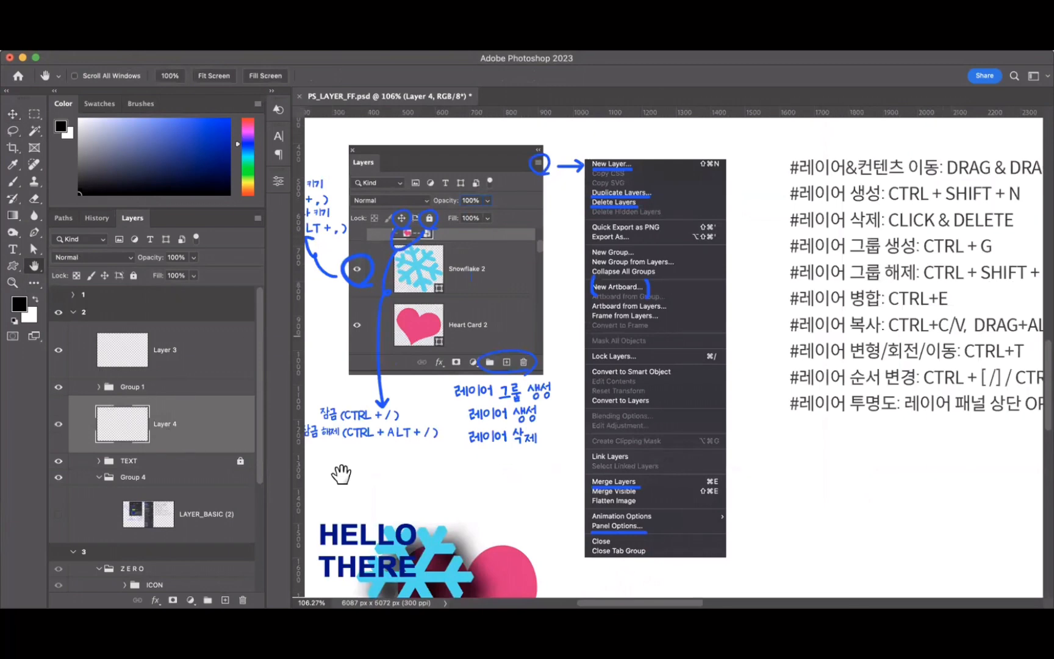
# Check the Heart Card 1 layer inside Group 1 and rename the blank layer below the group as Heart.
pyautogui.click(98, 386)
pyautogui.click(145, 510)
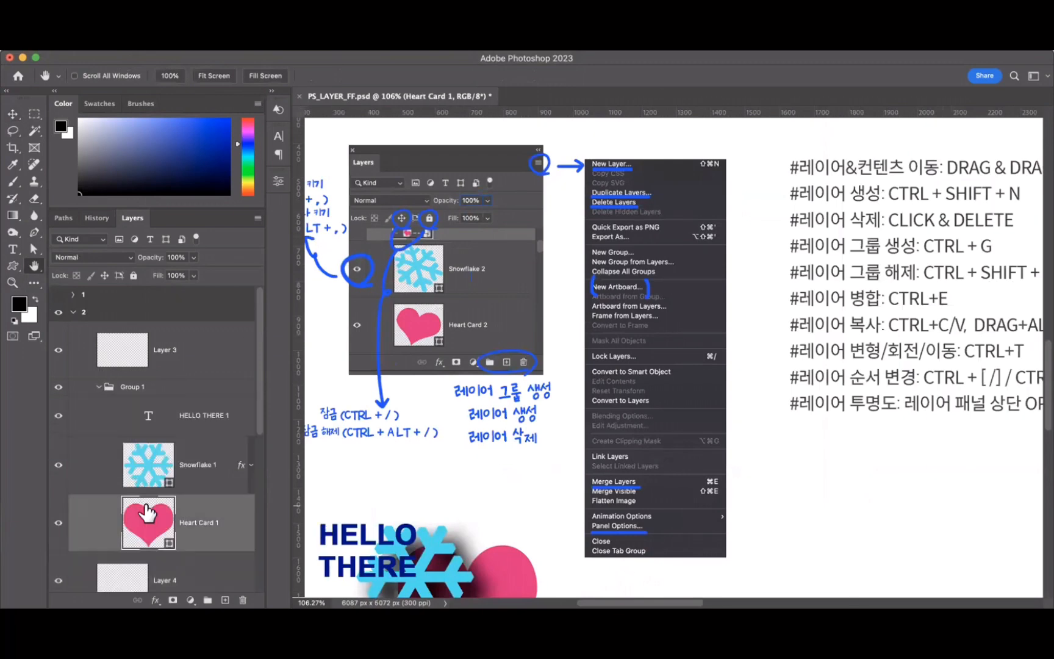
pyautogui.click(98, 387)
pyautogui.doubleClick(166, 424)
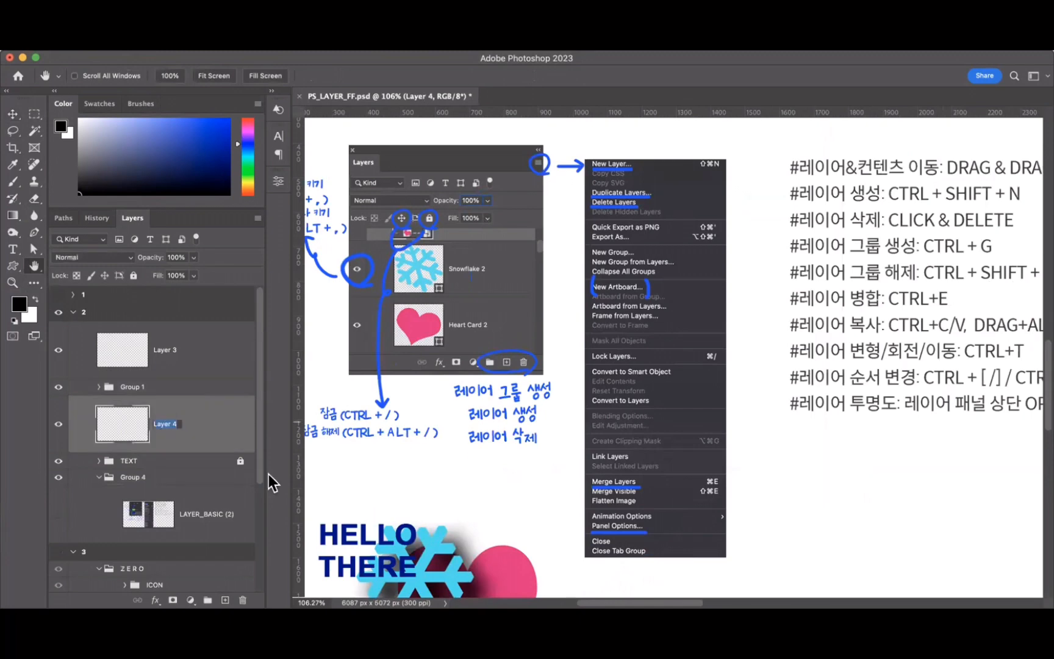
pyautogui.write('Heart')
pyautogui.press('Return')
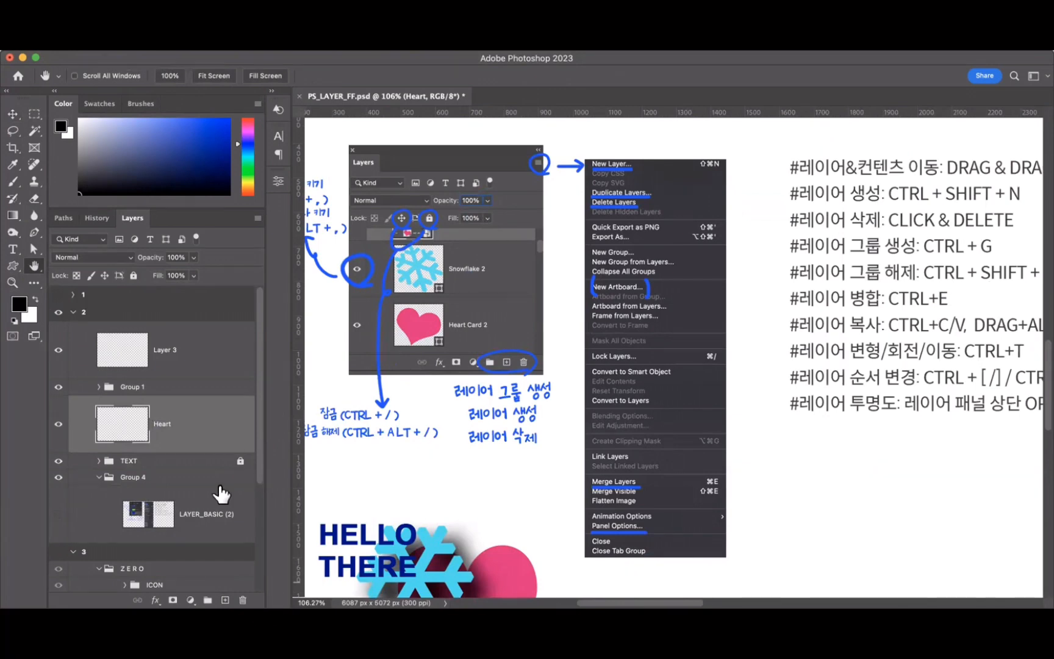
# Delete the Heart layer and Layer 3, and restore the Heart layer by undoing its deletion.
pyautogui.moveTo(205, 433); pyautogui.dragTo(241, 598)
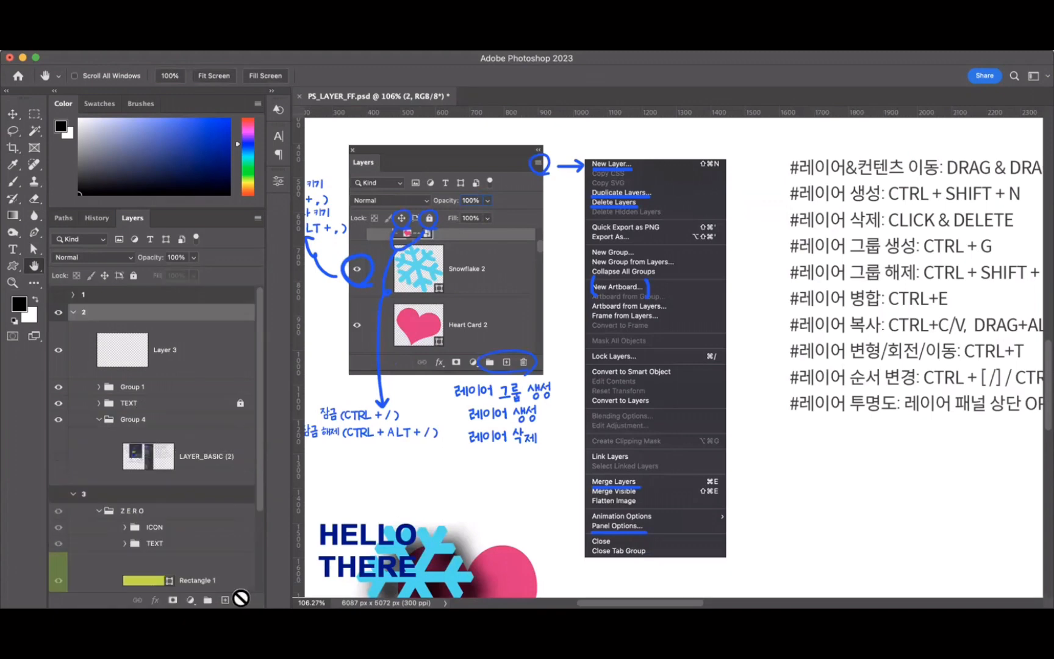
pyautogui.moveTo(236, 349)
pyautogui.mouseDown()
pyautogui.moveTo(252, 482)
pyautogui.moveTo(242, 600)
pyautogui.mouseUp()
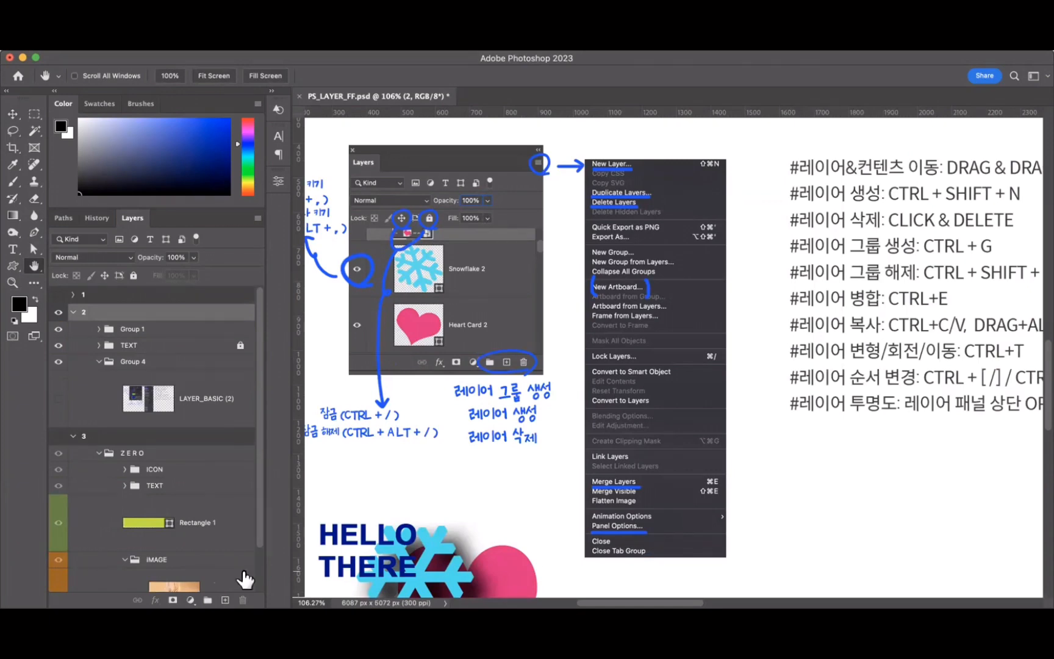
pyautogui.press('super+z')
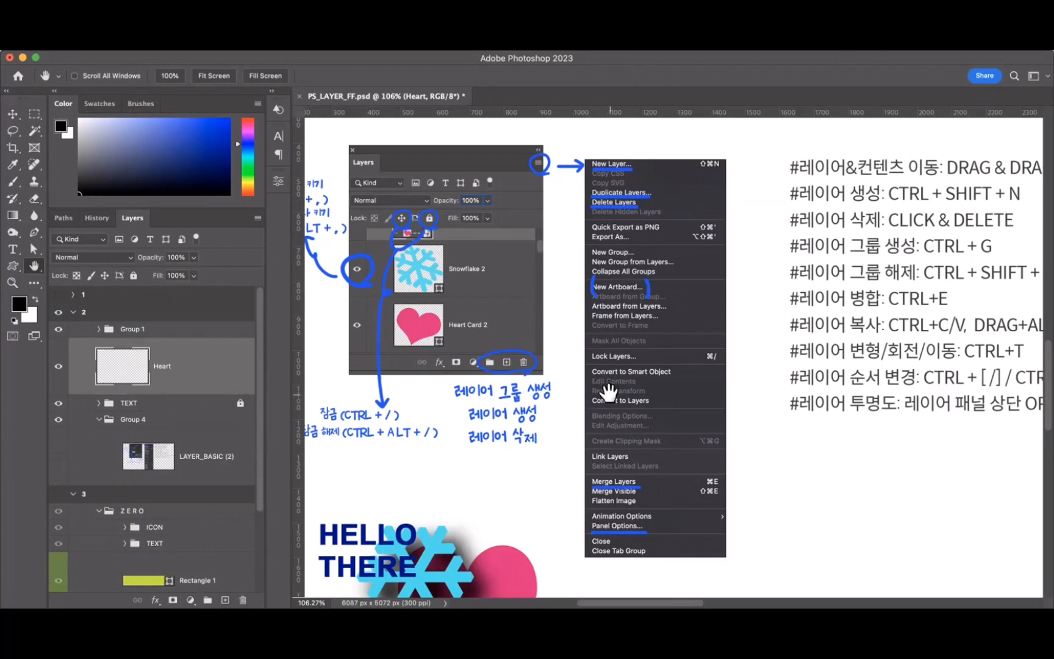
pyautogui.moveTo(790, 165)
pyautogui.mouseDown()
pyautogui.moveTo(754, 300)
pyautogui.moveTo(754, 368)
pyautogui.moveTo(772, 411)
pyautogui.mouseUp()
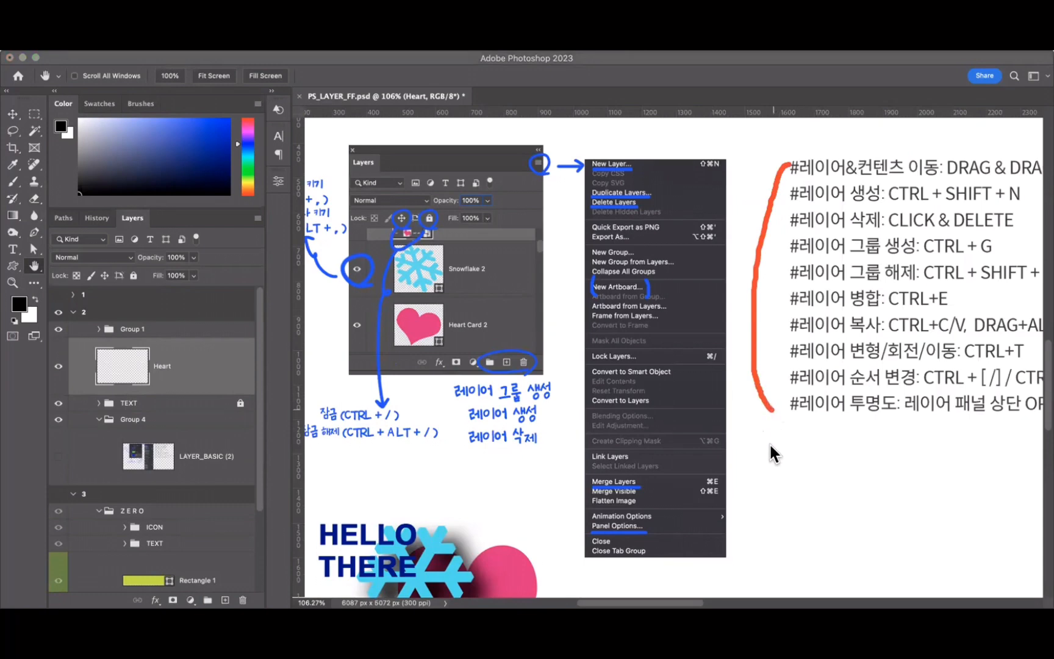
pyautogui.moveTo(737, 566); pyautogui.dragTo(573, 547)
pyautogui.click(659, 528)
pyautogui.click(652, 482)
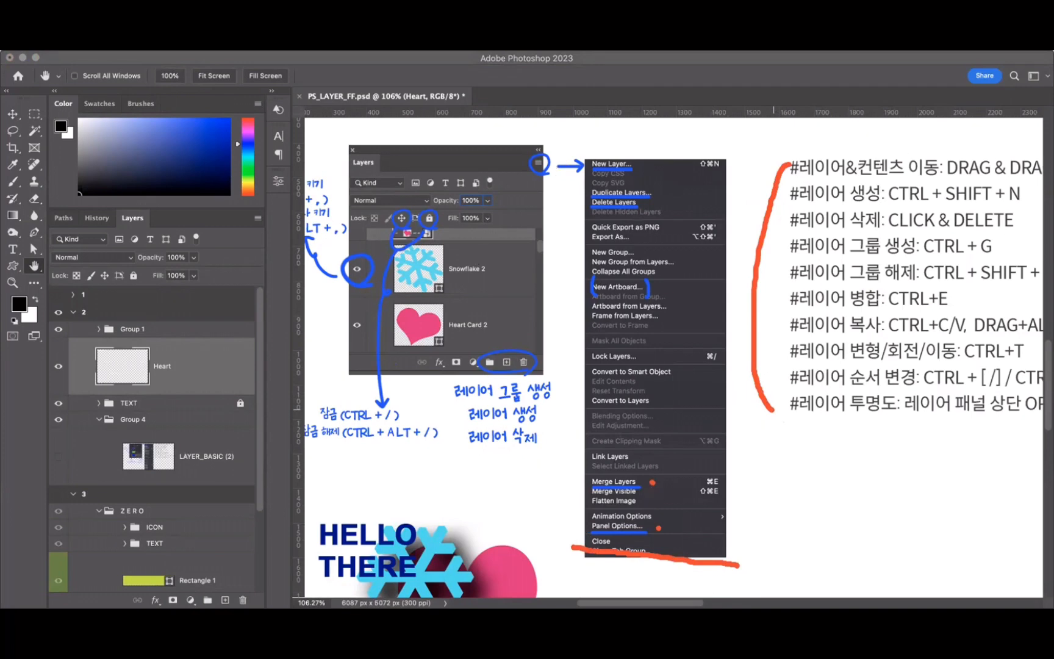
pyautogui.press('Escape')
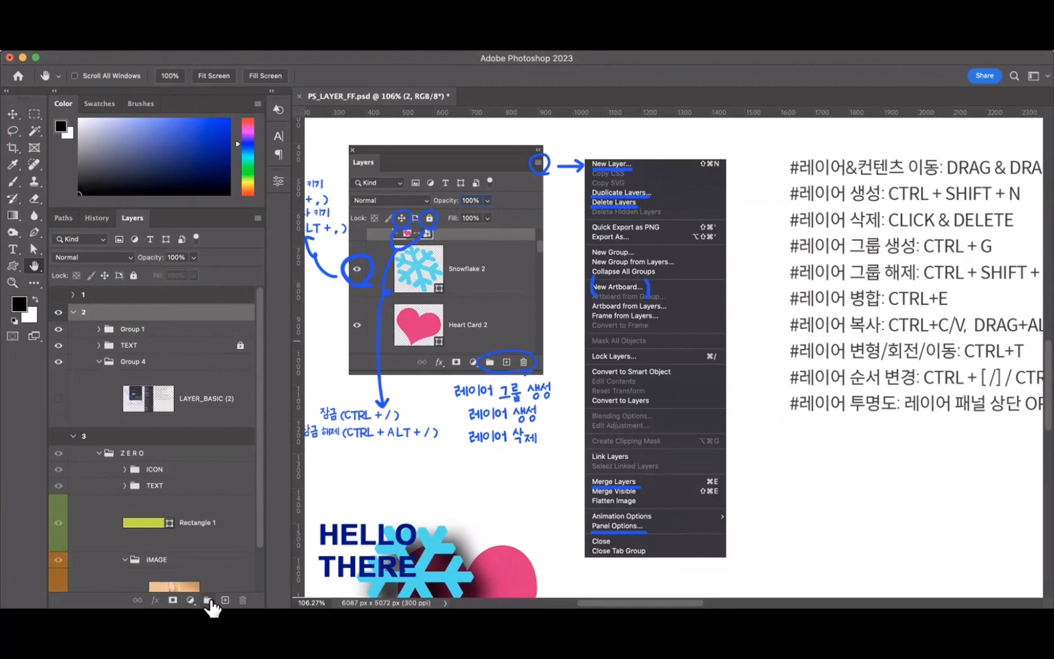
# Expand Group 1 on artboard 2 and ungroup its text, snowflake and heart layers.
pyautogui.click(135, 329)
pyautogui.moveTo(159, 335)
pyautogui.mouseDown()
pyautogui.moveTo(102, 333)
pyautogui.moveTo(99, 319)
pyautogui.moveTo(122, 303)
pyautogui.moveTo(153, 308)
pyautogui.moveTo(157, 337)
pyautogui.mouseUp()
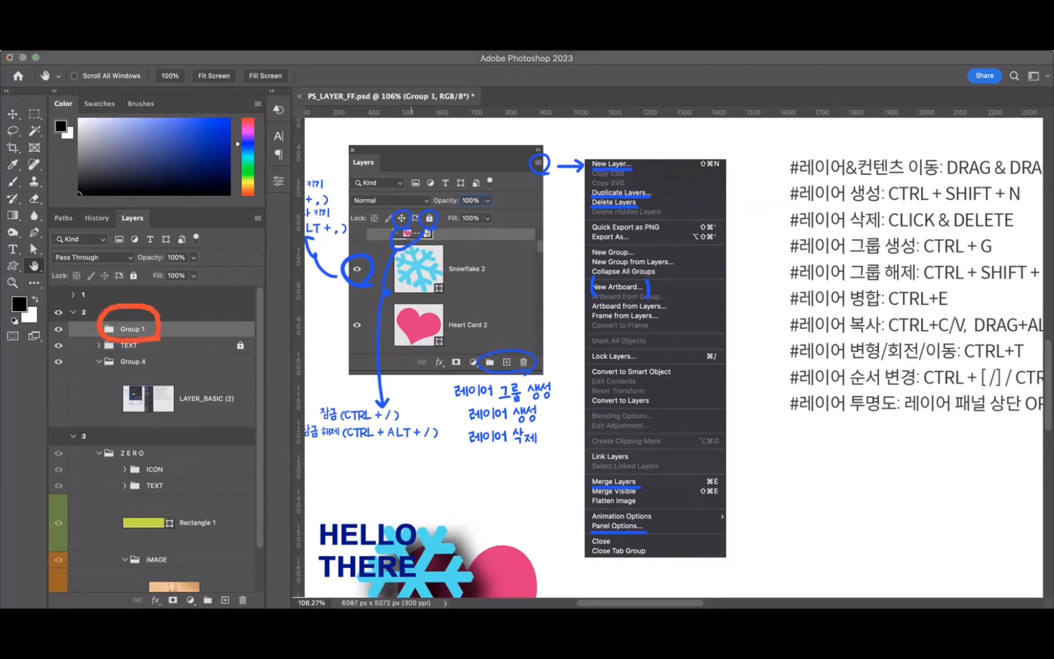
pyautogui.press('Escape')
pyautogui.click(98, 330)
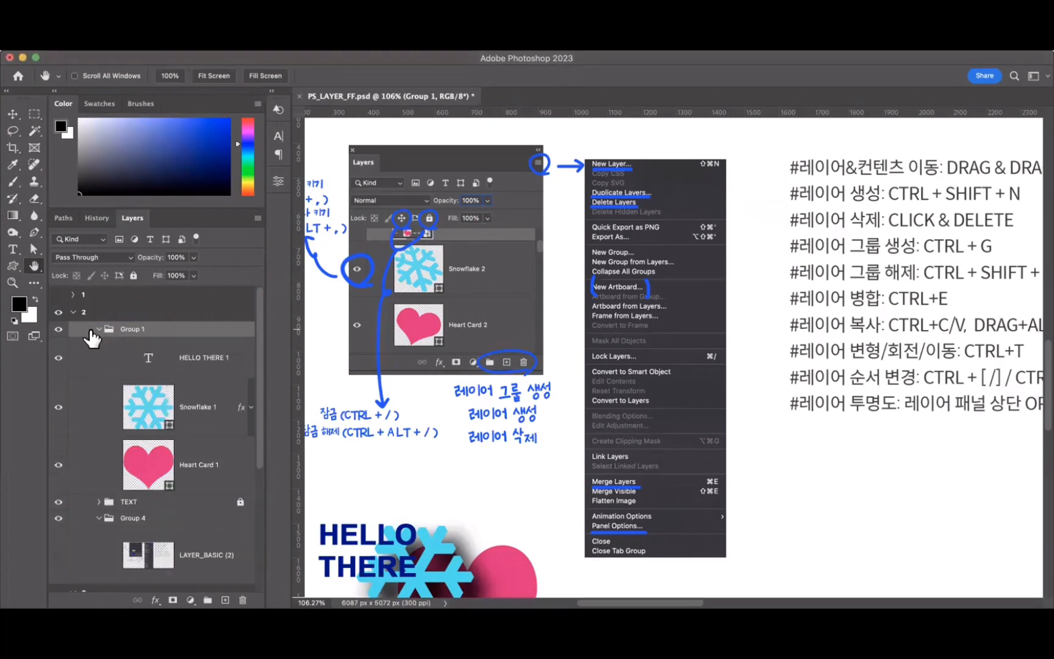
pyautogui.click(188, 370)
pyautogui.keyDown('shift'); pyautogui.click(218, 465); pyautogui.keyUp('shift')
pyautogui.press('super+shift+g')
# Check the HELLO THERE 1, Snowflake 1 and Heart Card 1 layers one by one, along with the TEXT group below them.
pyautogui.click(209, 459)
pyautogui.click(207, 374)
pyautogui.click(191, 457)
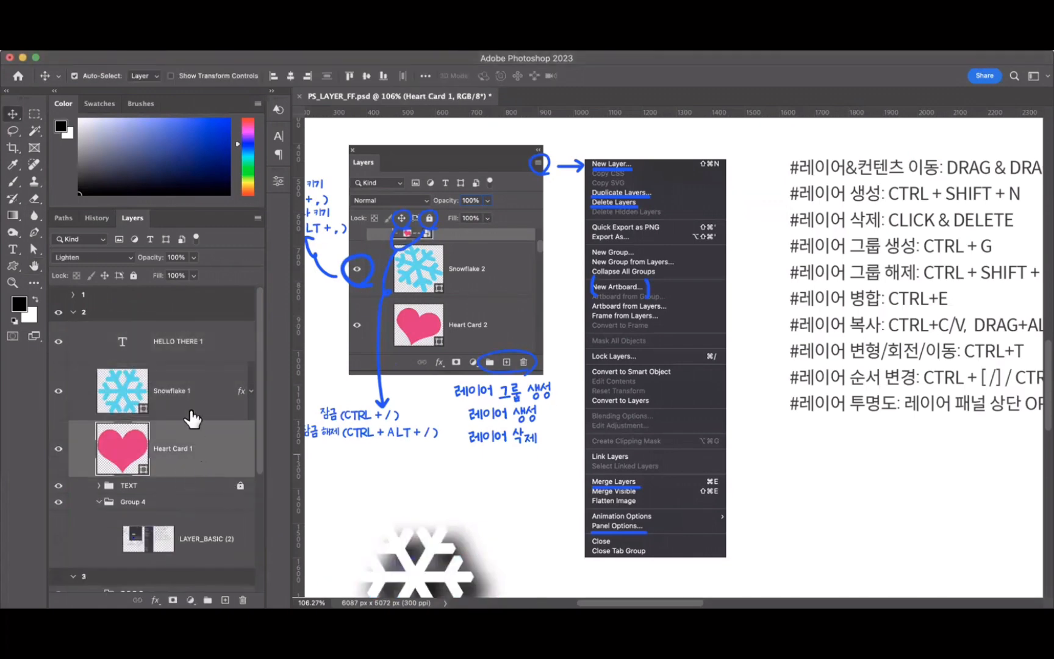
pyautogui.click(175, 344)
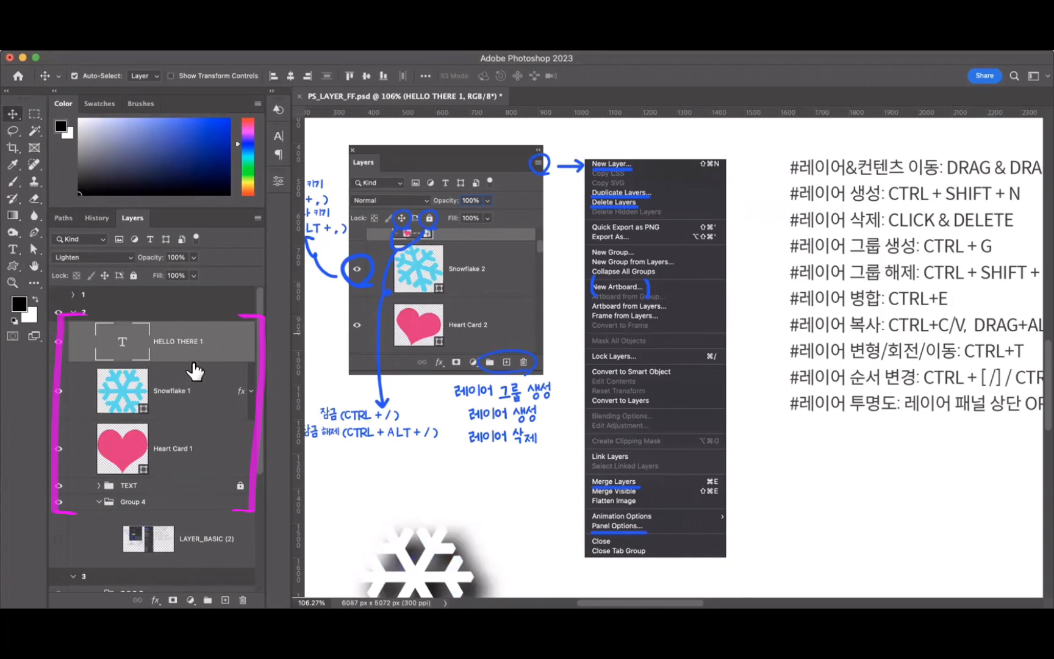
pyautogui.click(144, 313)
pyautogui.click(215, 356)
pyautogui.click(194, 391)
pyautogui.click(181, 427)
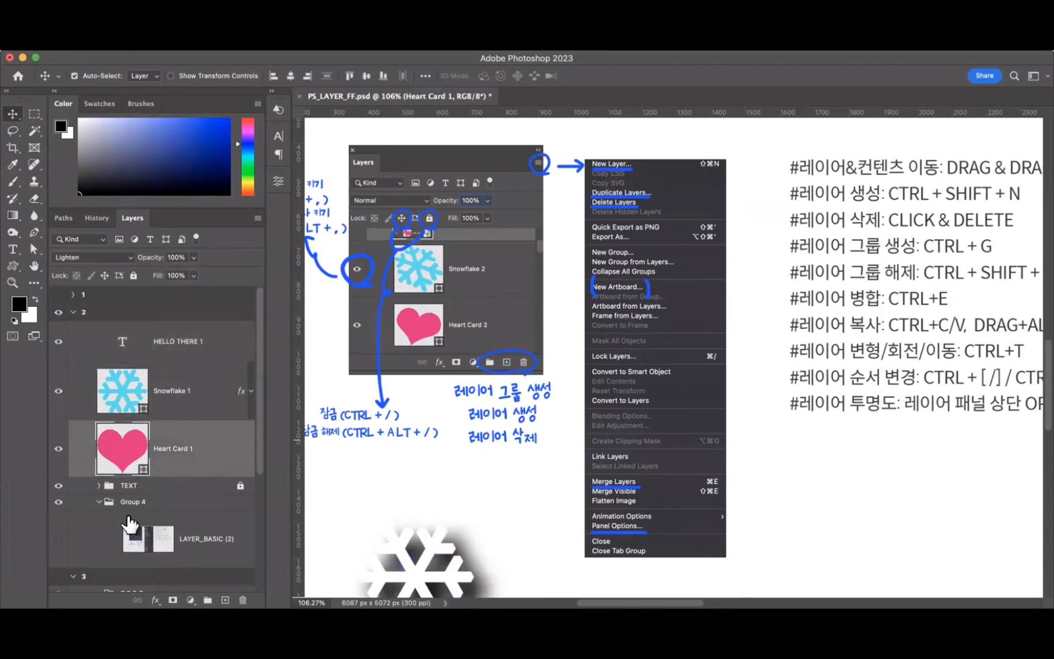
pyautogui.click(131, 486)
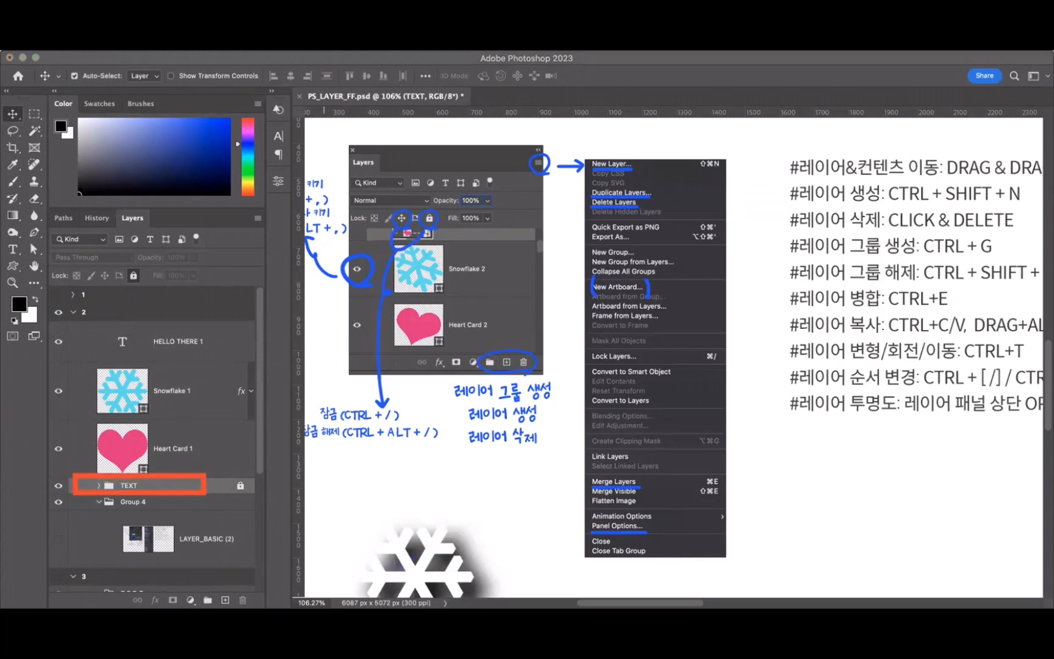
pyautogui.moveTo(83, 347)
pyautogui.mouseDown()
pyautogui.moveTo(66, 399)
pyautogui.moveTo(82, 464)
pyautogui.mouseUp()
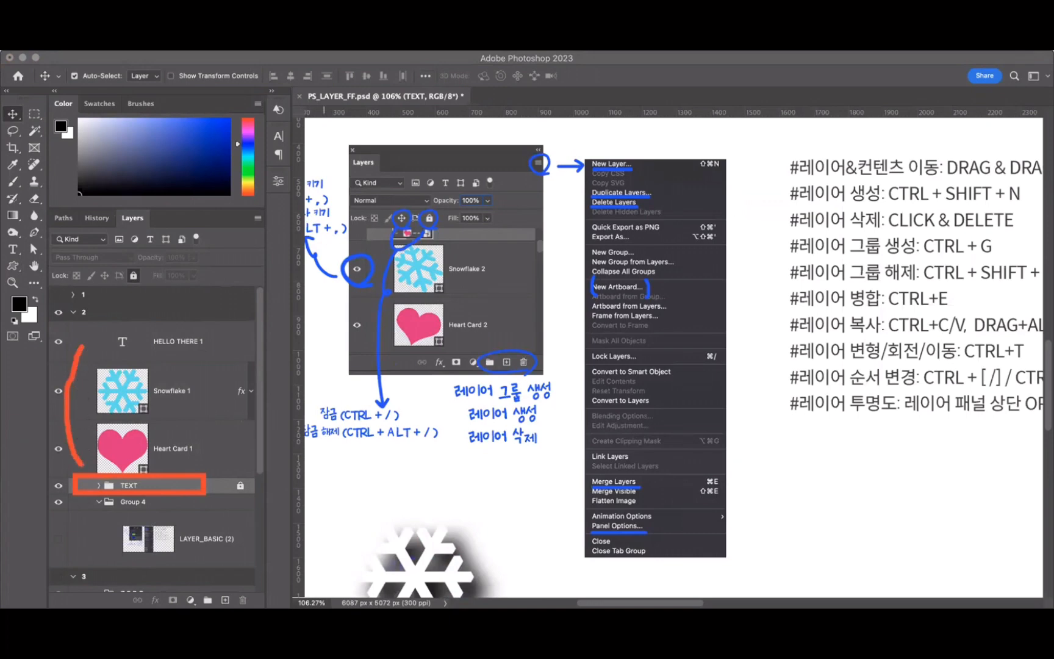
pyautogui.press('Escape')
pyautogui.click(97, 346)
pyautogui.click(91, 342)
pyautogui.click(78, 393)
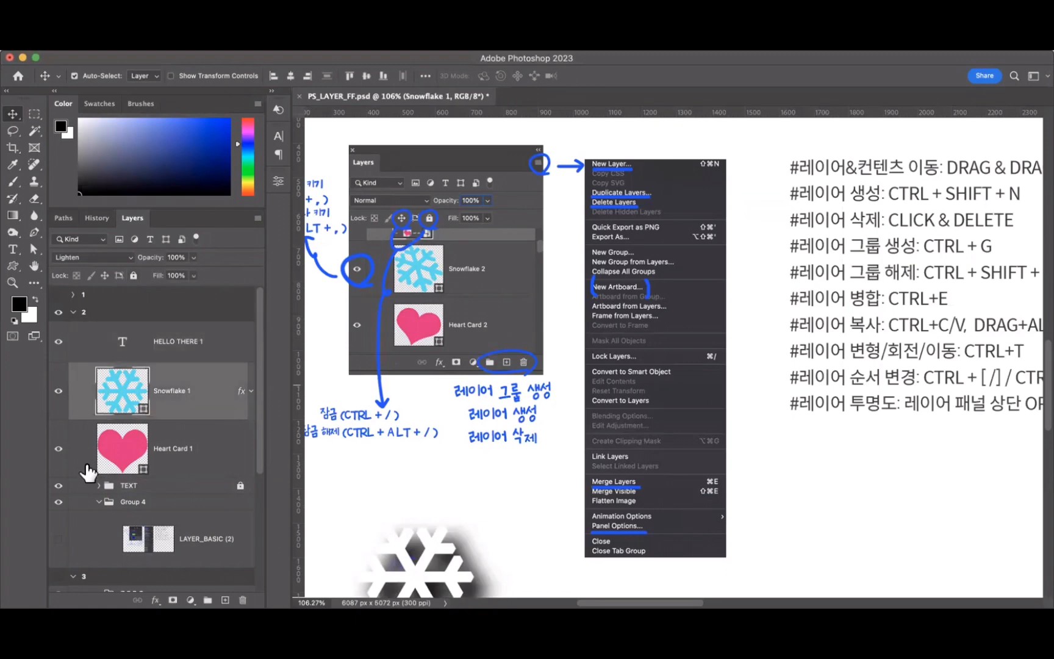
pyautogui.click(88, 471)
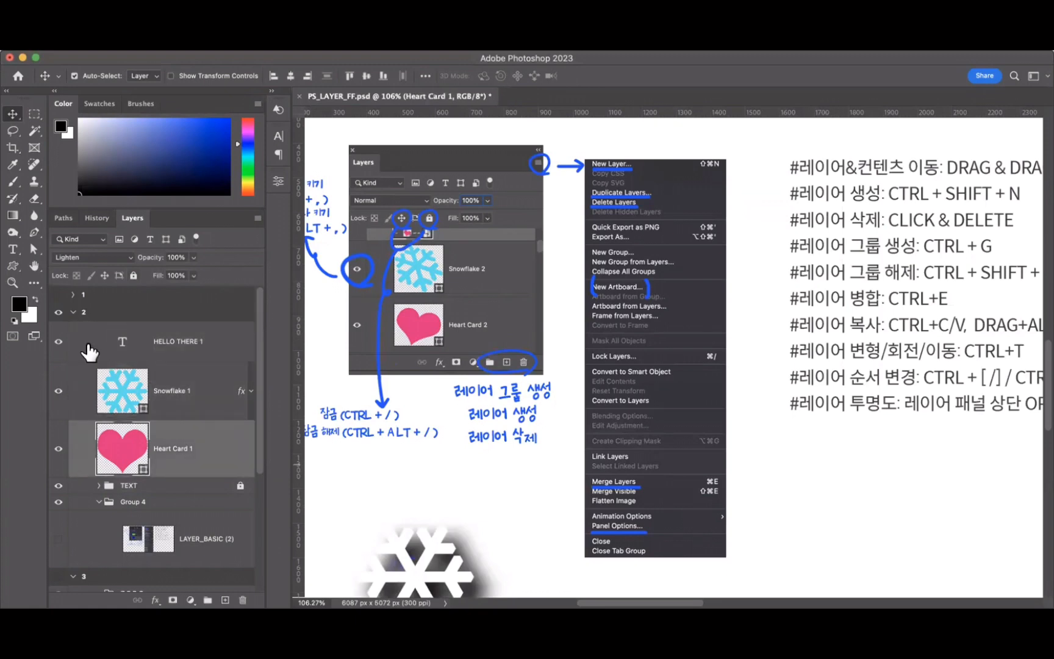
# Select the HELLO THERE 1, Snowflake 1 and Heart Card 1 layers together and put them in a new group.
pyautogui.click(89, 351)
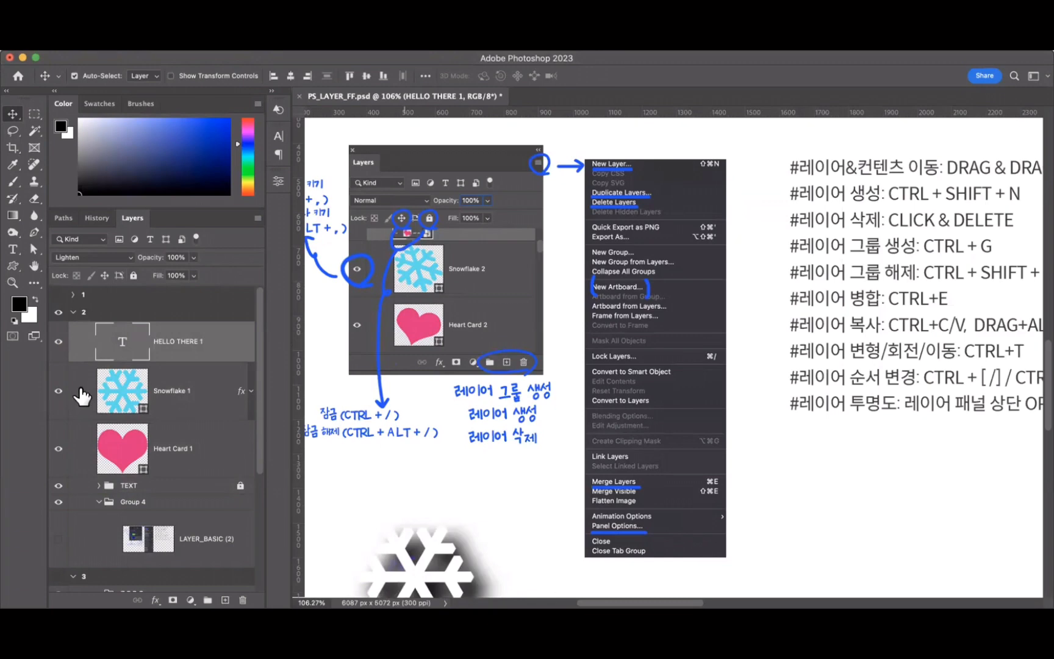
pyautogui.keyDown('shift'); pyautogui.click(82, 396); pyautogui.keyUp('shift')
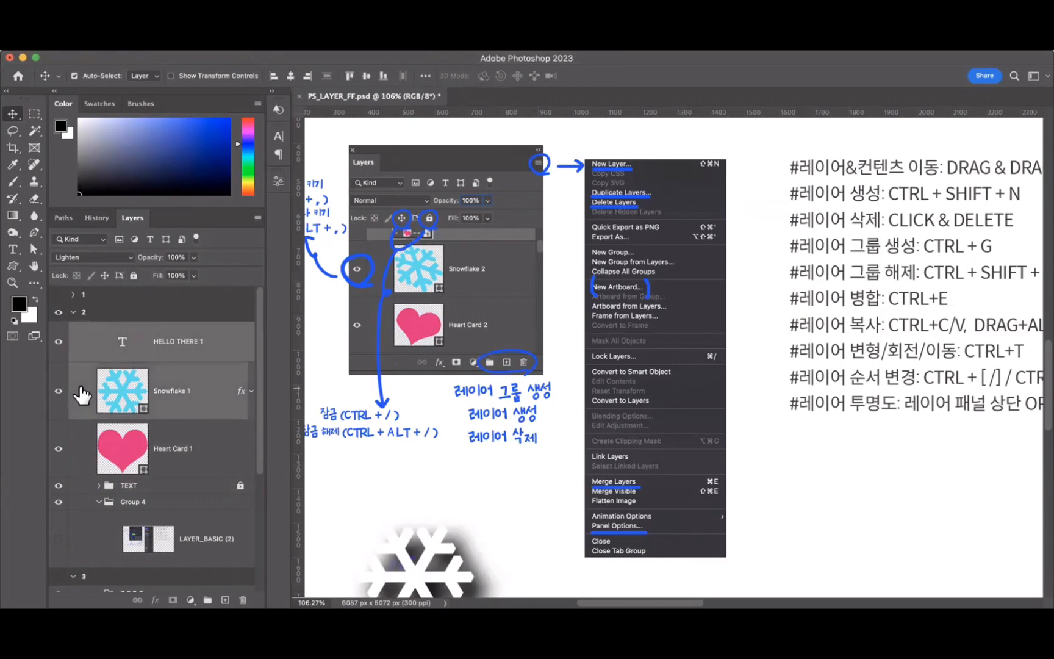
pyautogui.keyDown('shift'); pyautogui.click(83, 444); pyautogui.keyUp('shift')
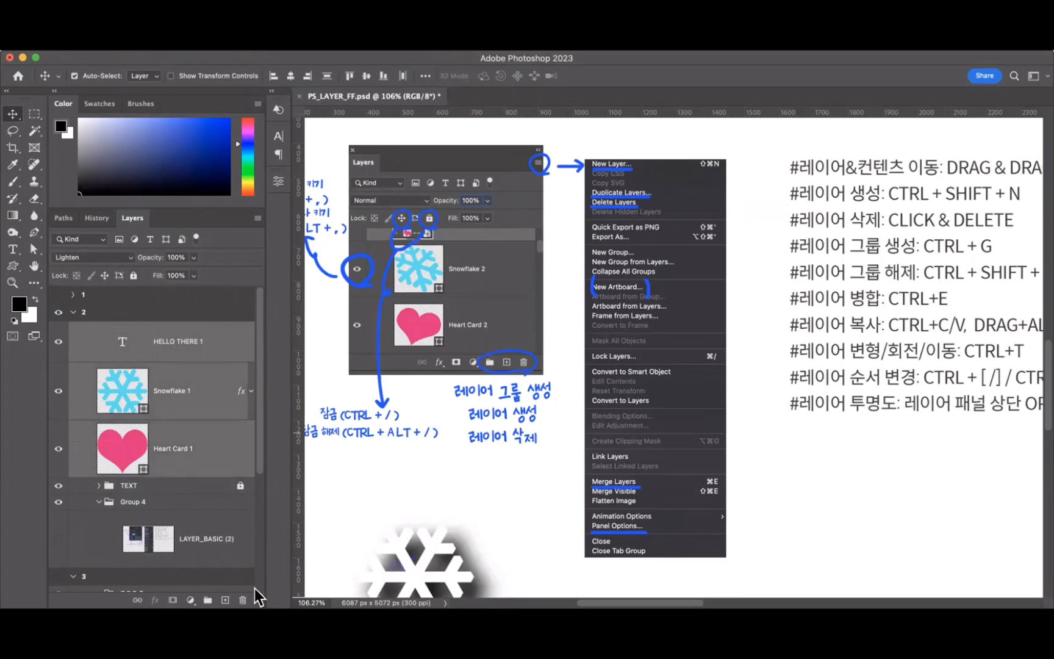
pyautogui.hotkey('ctrl', 'a')
pyautogui.moveTo(211, 585); pyautogui.dragTo(207, 583)
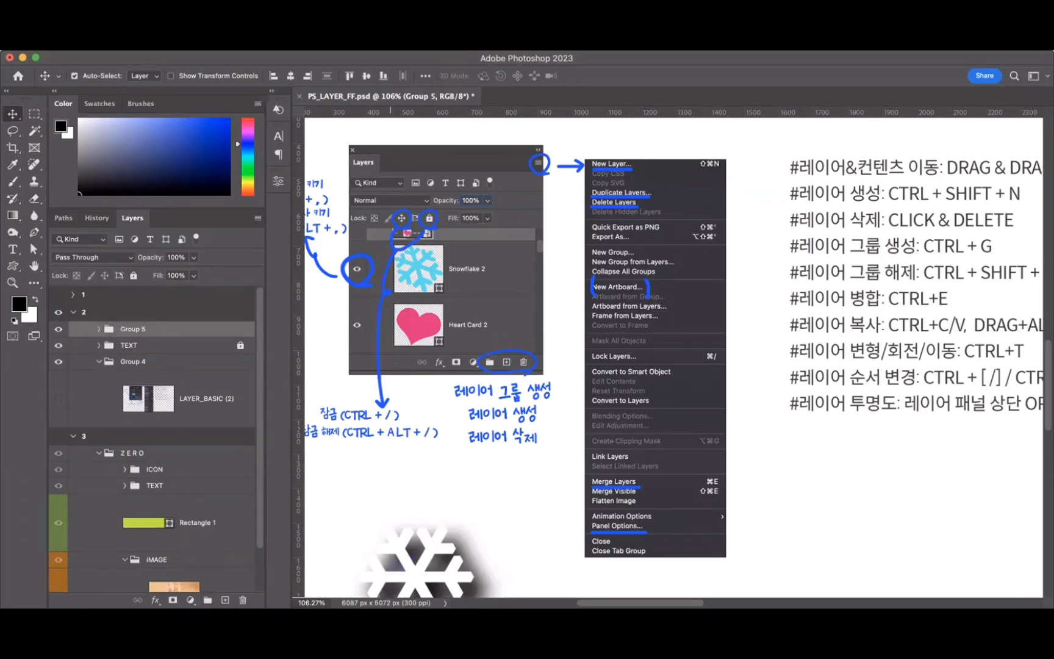
# Expand the new group, check each of its three layers, and collapse it again.
pyautogui.click(98, 329)
pyautogui.click(105, 363)
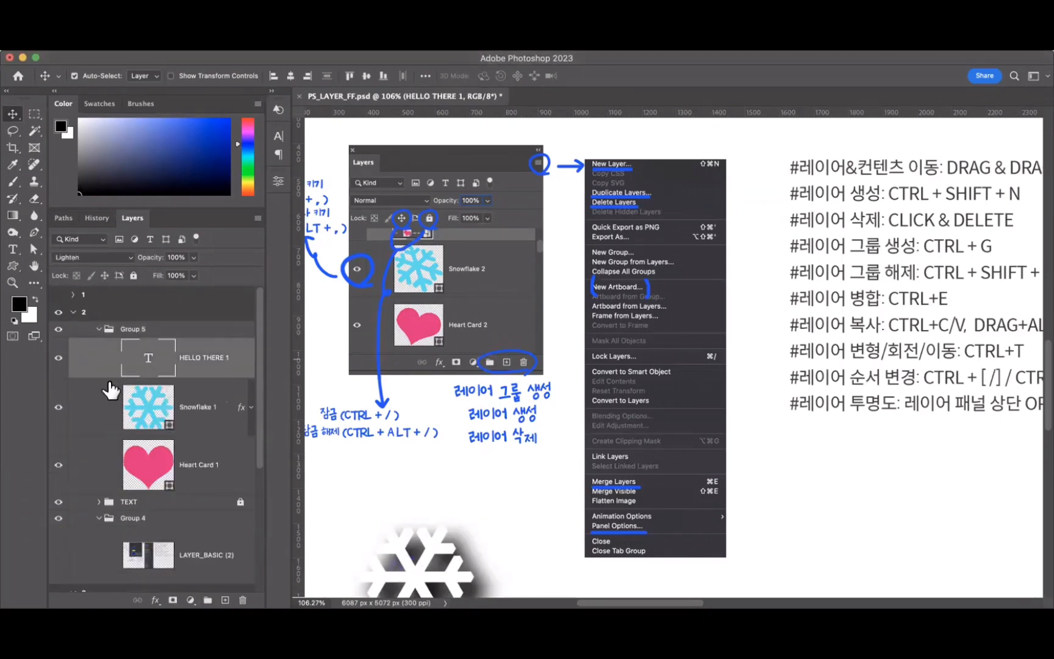
pyautogui.click(105, 411)
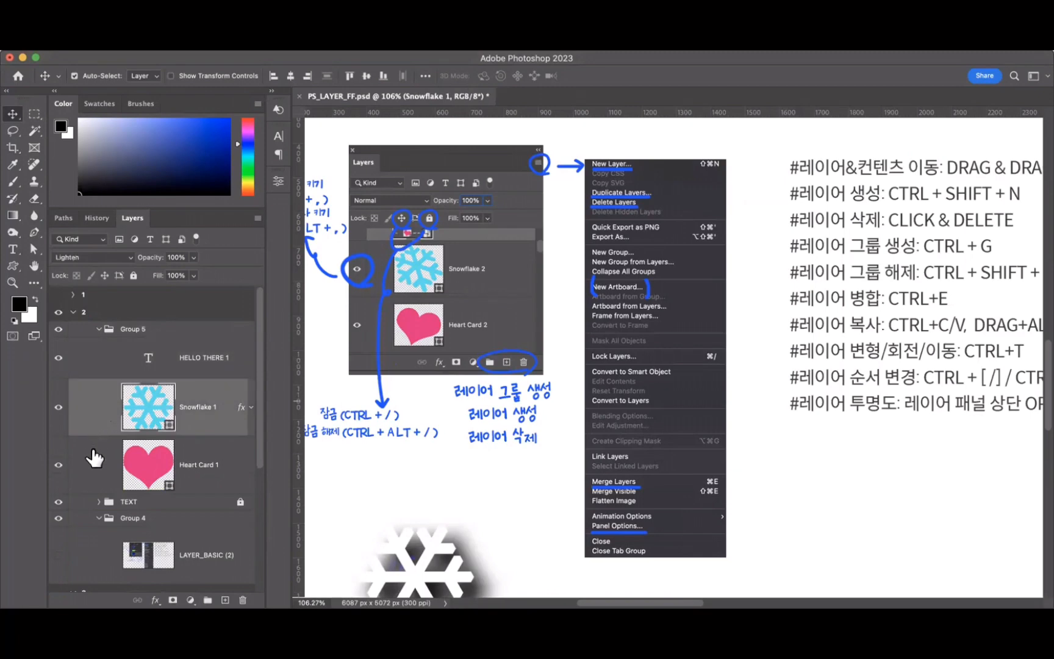
pyautogui.click(94, 461)
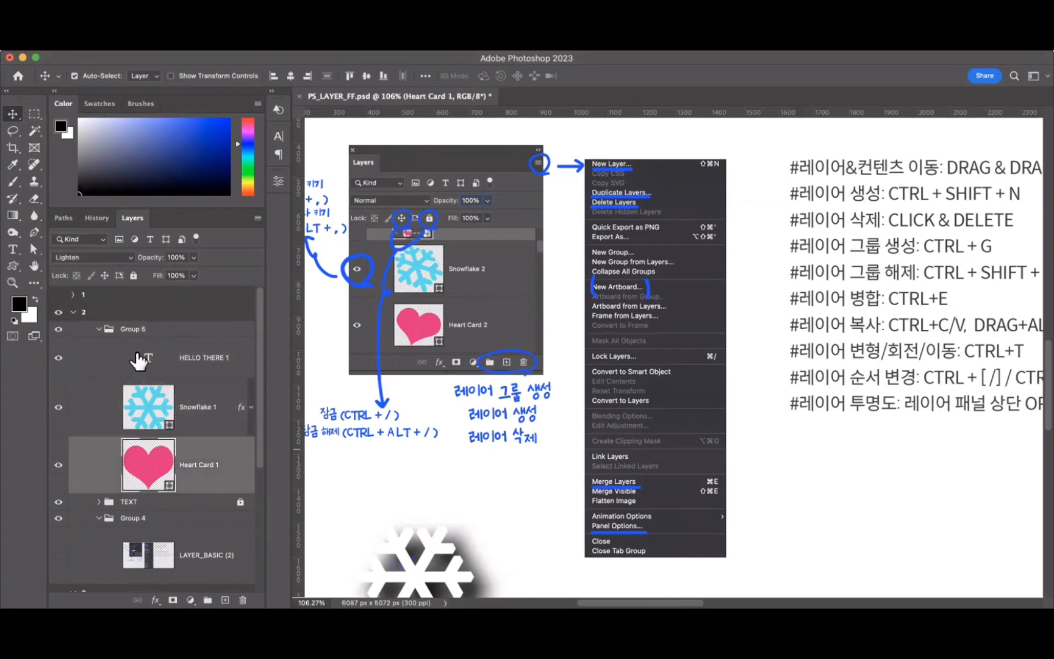
pyautogui.click(98, 332)
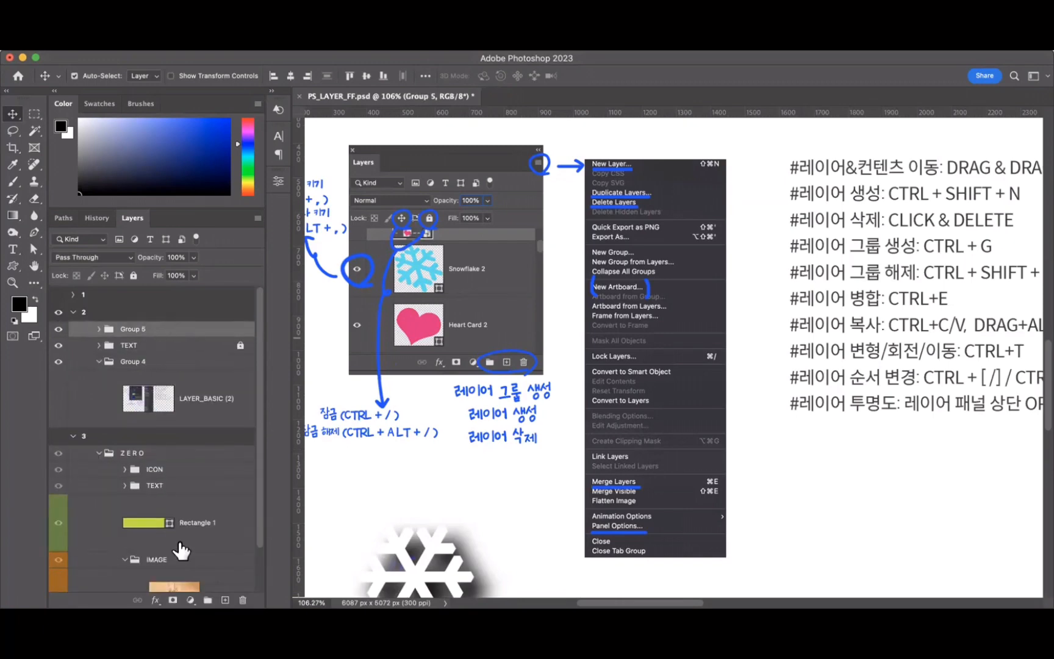
# Examine the layer shortcut list on the canvas, from the move and ungroup entries down to layer opacity.
pyautogui.moveTo(217, 332); pyautogui.dragTo(207, 600)
pyautogui.press('super+z')
pyautogui.moveTo(818, 425); pyautogui.dragTo(739, 434)
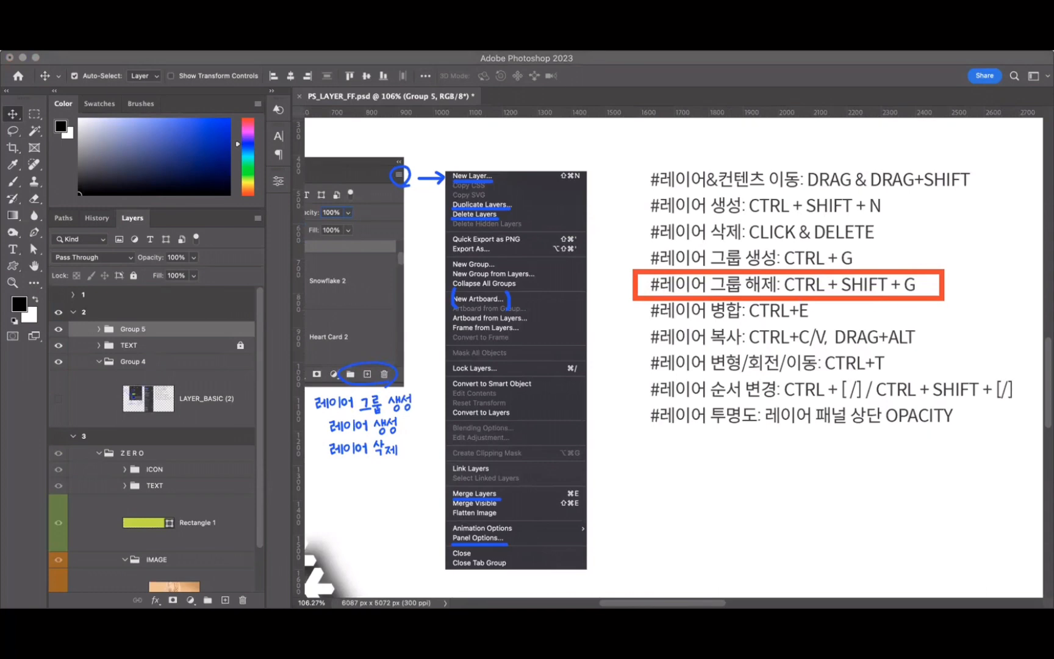
pyautogui.moveTo(641, 174)
pyautogui.mouseDown()
pyautogui.moveTo(619, 291)
pyautogui.moveTo(916, 298)
pyautogui.mouseUp()
pyautogui.moveTo(926, 289); pyautogui.dragTo(906, 319)
pyautogui.moveTo(920, 292); pyautogui.dragTo(912, 316)
pyautogui.click(645, 317)
pyautogui.click(640, 340)
pyautogui.click(639, 371)
pyautogui.click(637, 397)
pyautogui.click(641, 421)
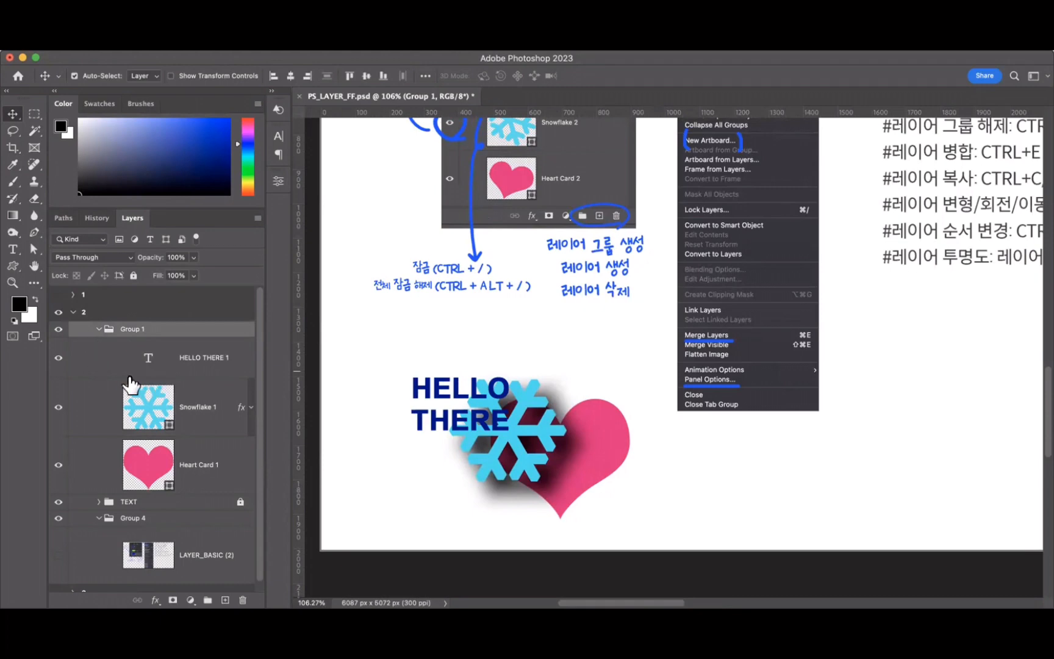
# Try merging the HELLO THERE 1, Snowflake 1 and Heart Card 1 layers inside Group 1 into one layer, undoing each merge.
pyautogui.click(103, 364)
pyautogui.keyDown('super'); pyautogui.click(99, 423); pyautogui.keyUp('super')
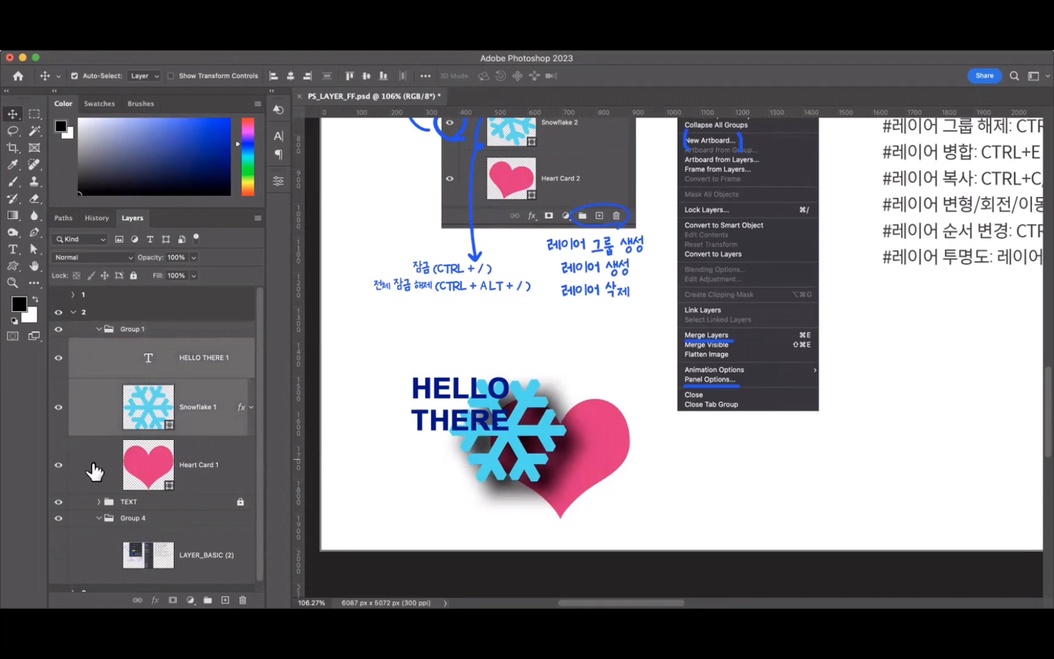
pyautogui.keyDown('super'); pyautogui.click(94, 465); pyautogui.keyUp('super')
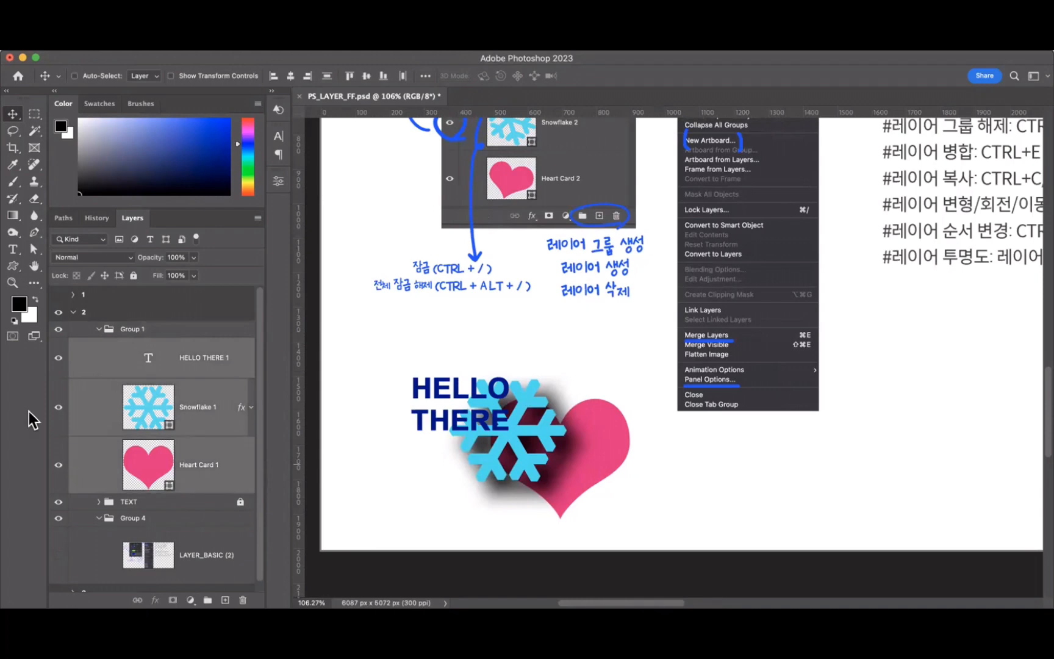
pyautogui.press('super+e')
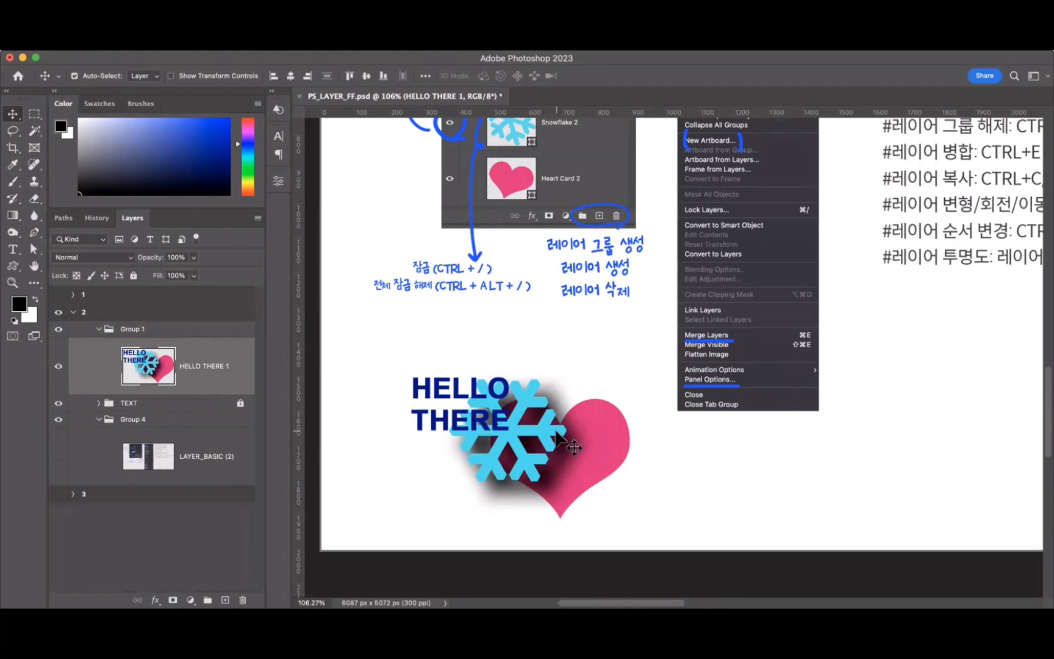
pyautogui.press('super+z')
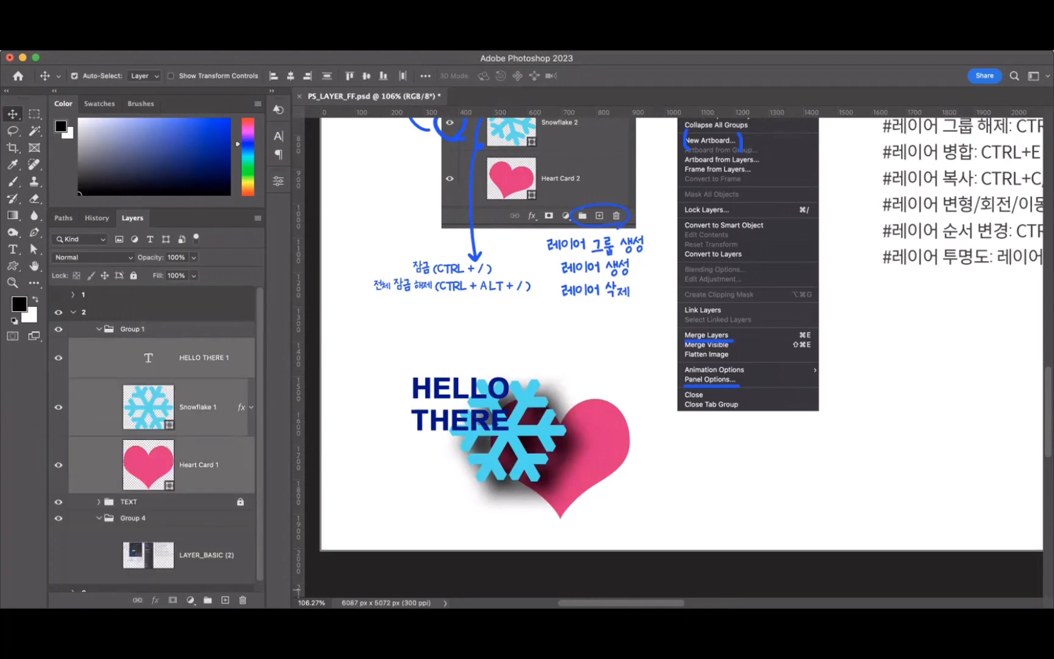
pyautogui.moveTo(265, 368); pyautogui.dragTo(90, 345)
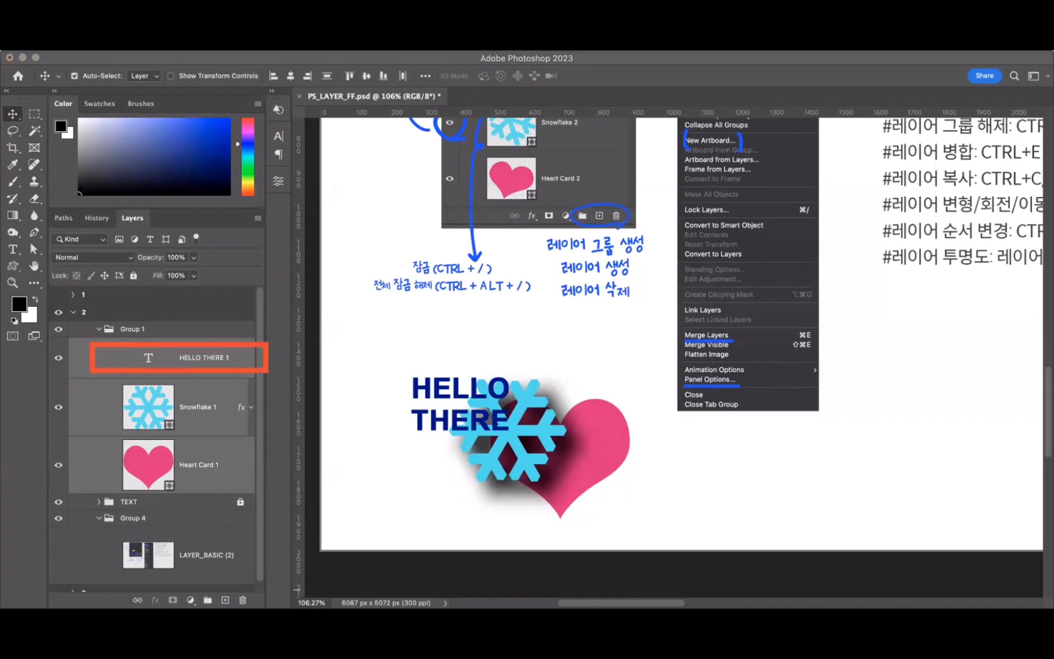
pyautogui.press('super+e')
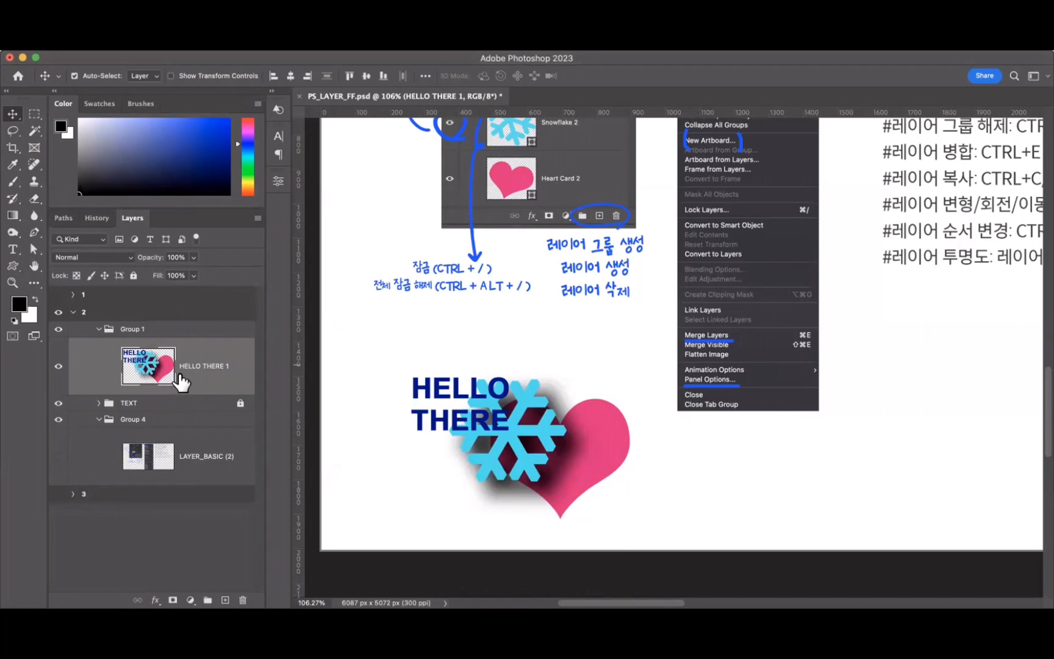
pyautogui.press('super+z')
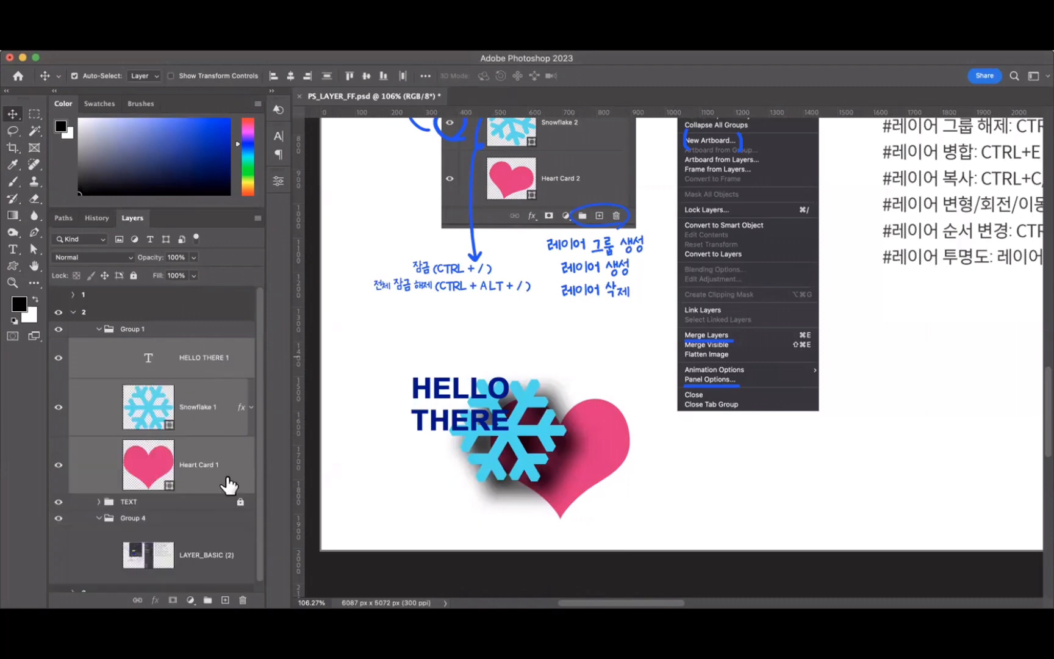
# Check the Heart Card 1 layer, merge the three Group 1 layers once more, and restore them as separate layers.
pyautogui.click(229, 485)
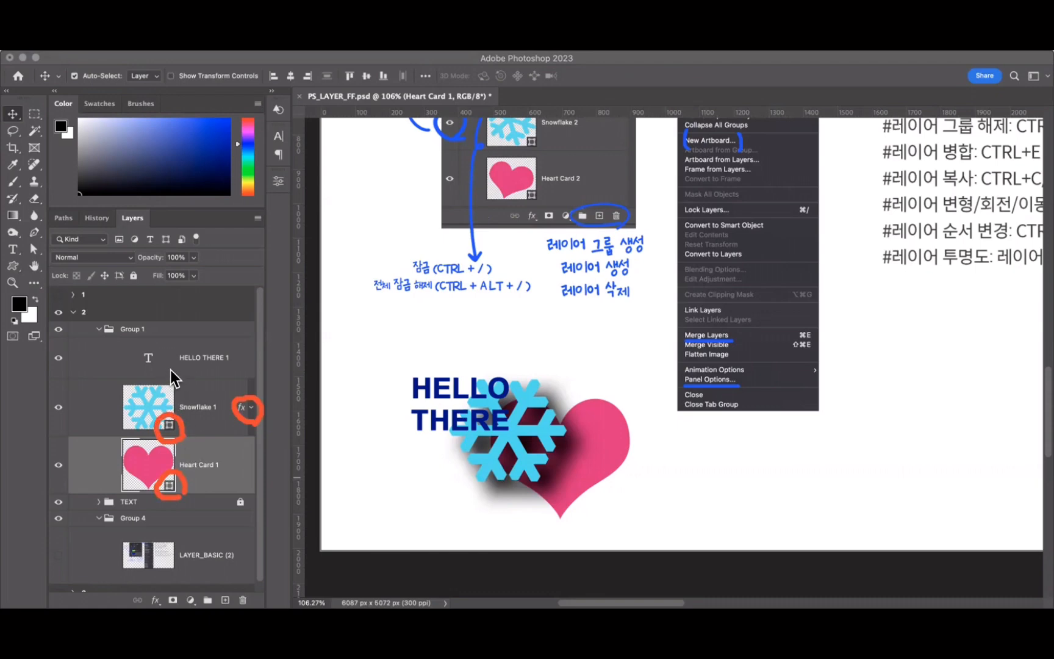
pyautogui.moveTo(135, 370)
pyautogui.mouseDown()
pyautogui.moveTo(134, 342)
pyautogui.moveTo(155, 340)
pyautogui.moveTo(168, 343)
pyautogui.moveTo(171, 370)
pyautogui.mouseUp()
pyautogui.press('Escape')
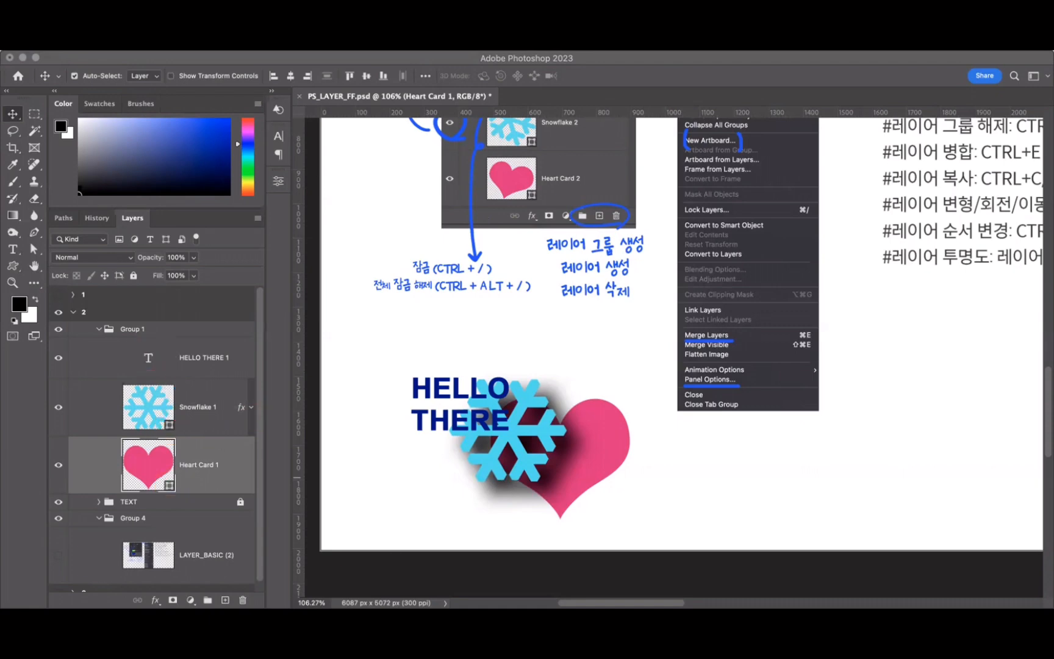
pyautogui.press('super+e')
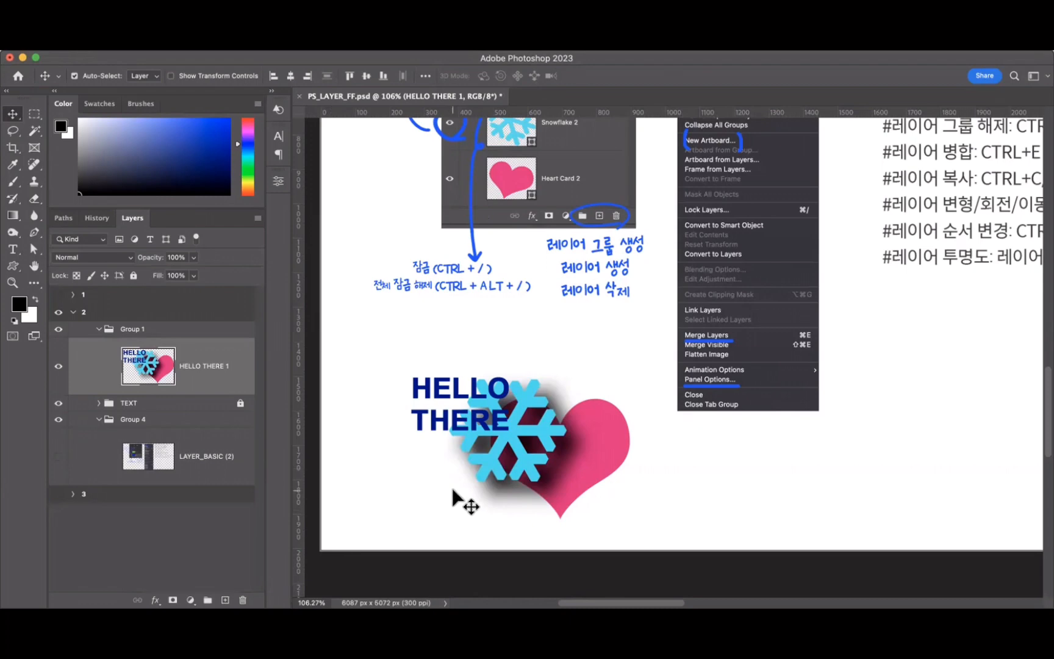
pyautogui.keyDown('super'); pyautogui.click(410, 497); pyautogui.keyUp('super')
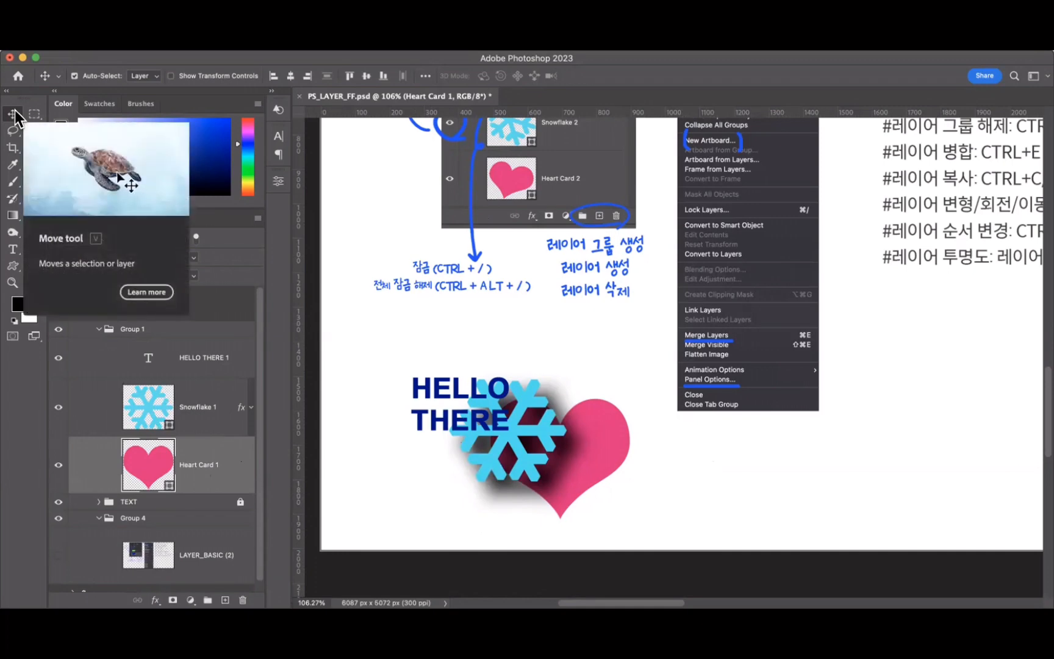
# Move the Heart Card 1 heart slightly down and to the left on the artboard, partly behind the snowflake.
pyautogui.moveTo(635, 459); pyautogui.dragTo(610, 459)
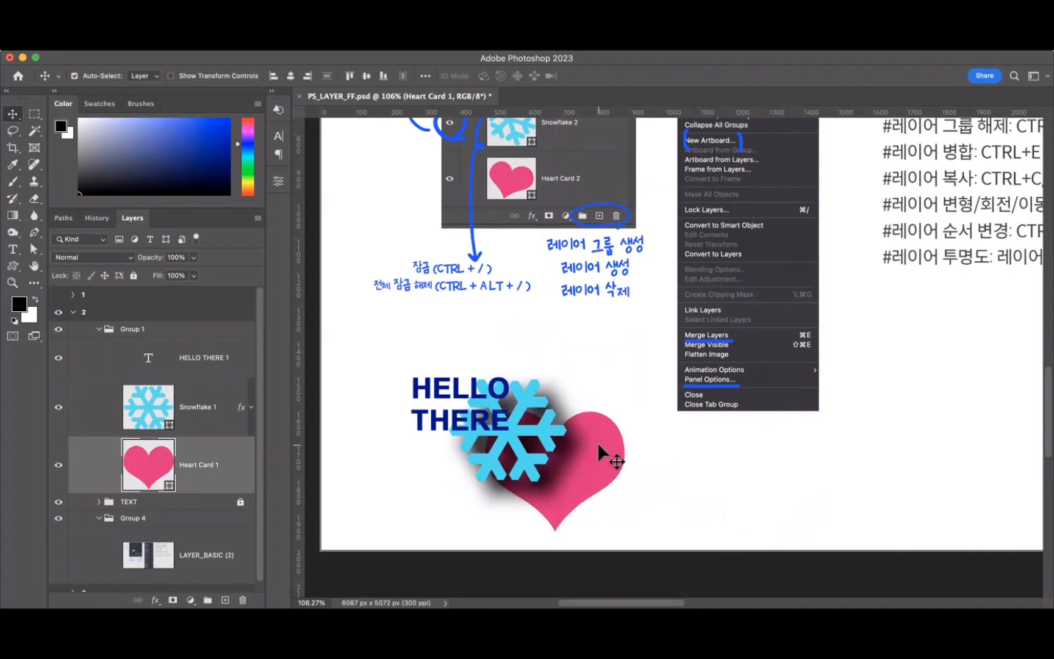
pyautogui.moveTo(599, 445); pyautogui.dragTo(756, 445)
pyautogui.moveTo(238, 587); pyautogui.dragTo(236, 594)
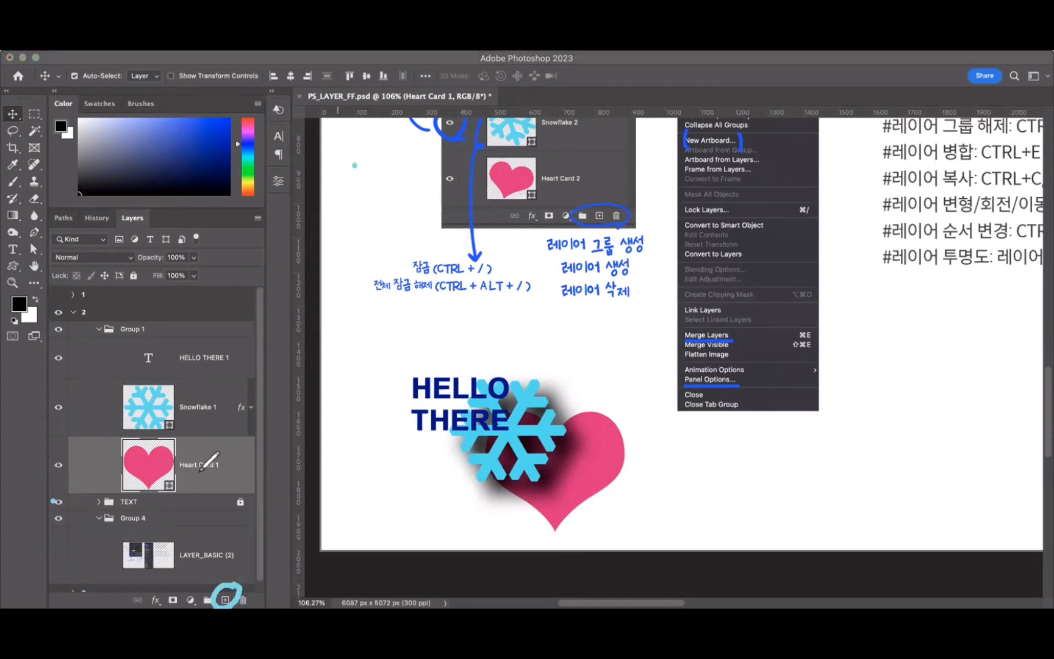
pyautogui.moveTo(192, 468); pyautogui.dragTo(221, 577)
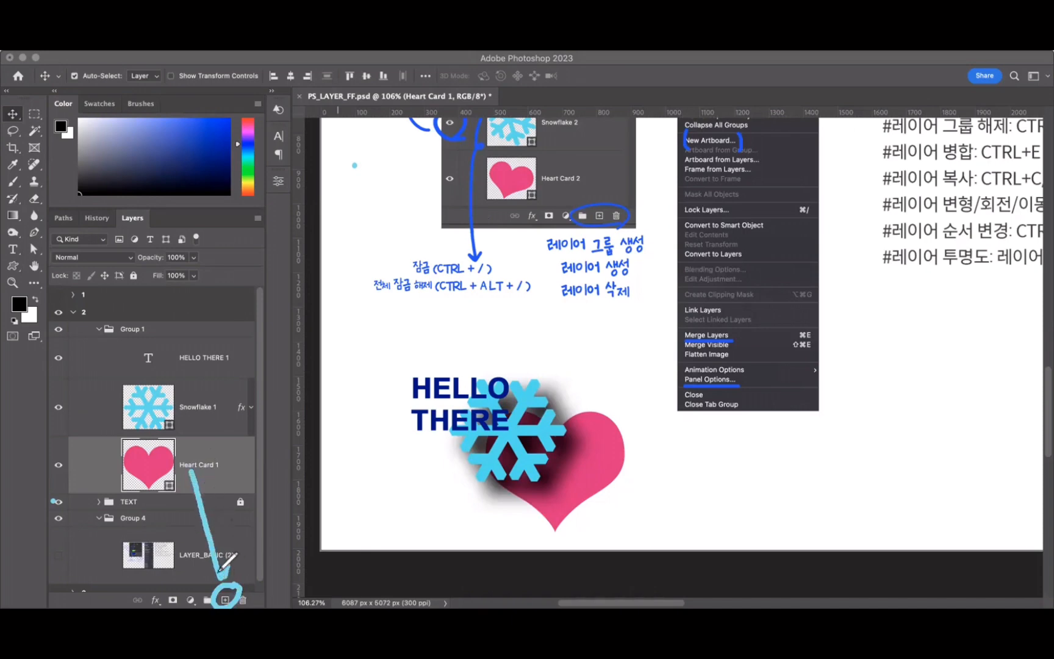
# Duplicate the Heart Card 1 layer, try moving the copied heart up over the handwritten notes, and undo the move.
pyautogui.press('Escape')
pyautogui.moveTo(210, 482); pyautogui.dragTo(227, 599)
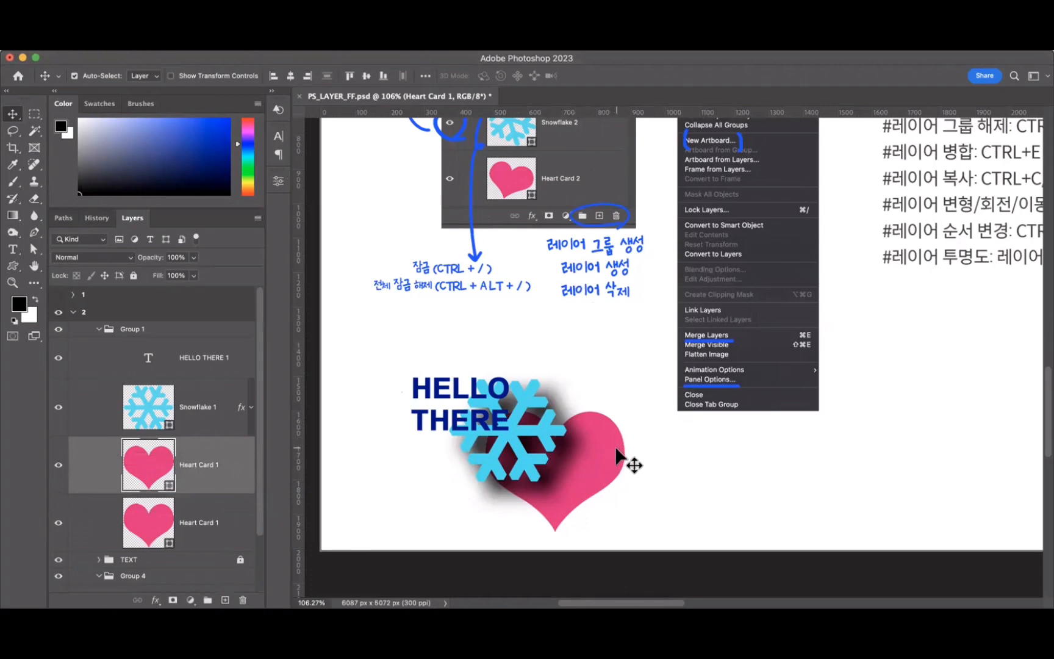
pyautogui.moveTo(614, 452); pyautogui.dragTo(613, 278)
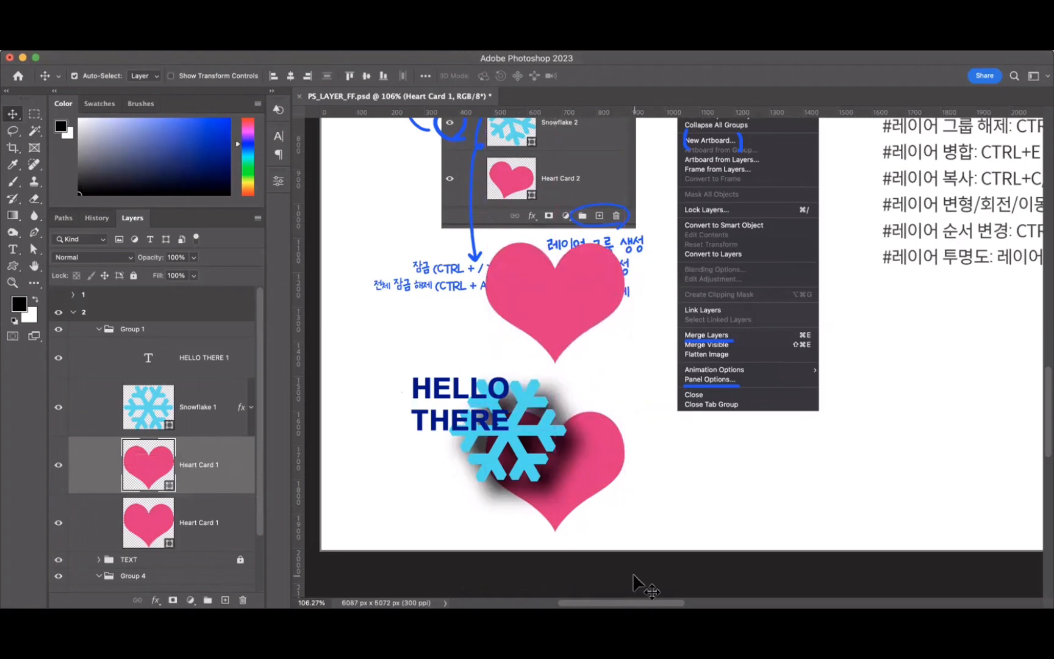
pyautogui.press('super+z')
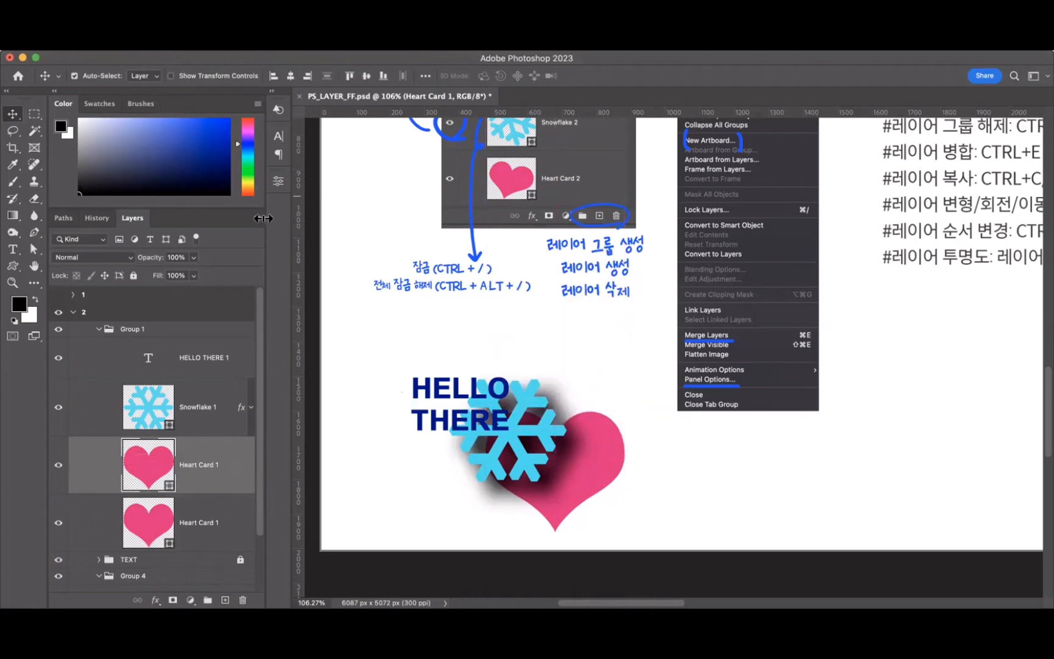
# Examine the Duplicate Layer settings for Heart Card 1, including the copy's name field, and close them without duplicating.
pyautogui.click(258, 218)
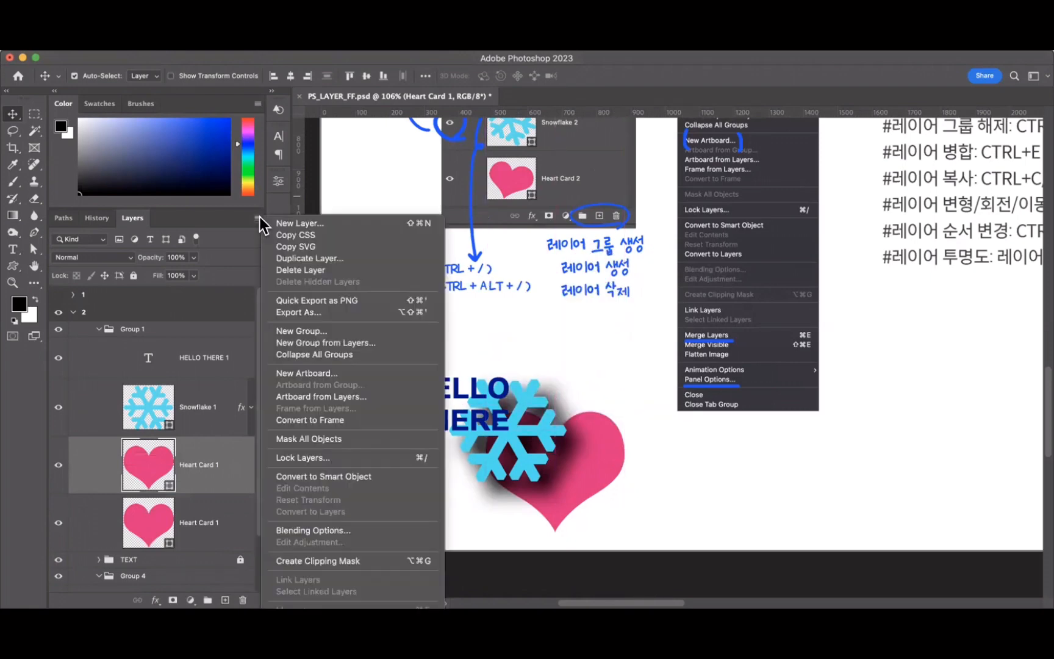
pyautogui.click(382, 259)
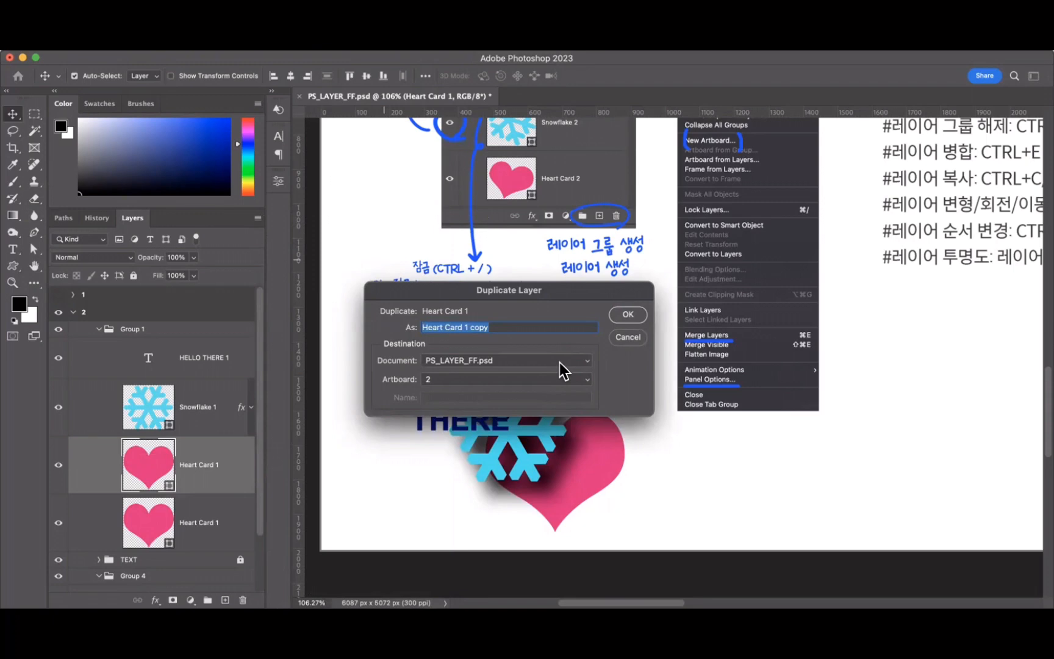
pyautogui.click(555, 327)
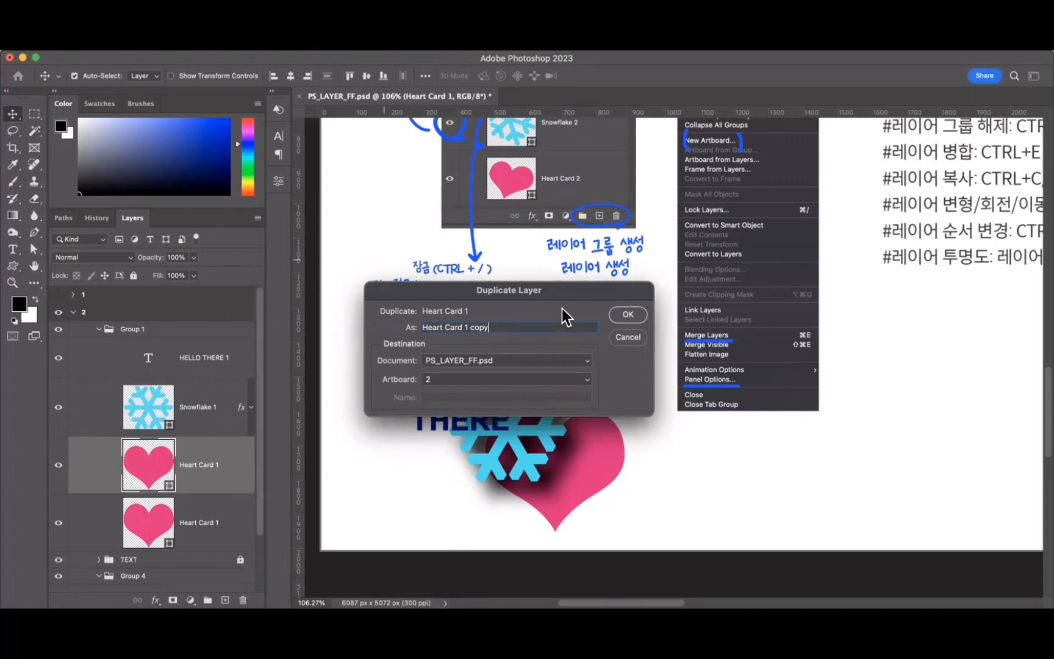
pyautogui.press('Escape')
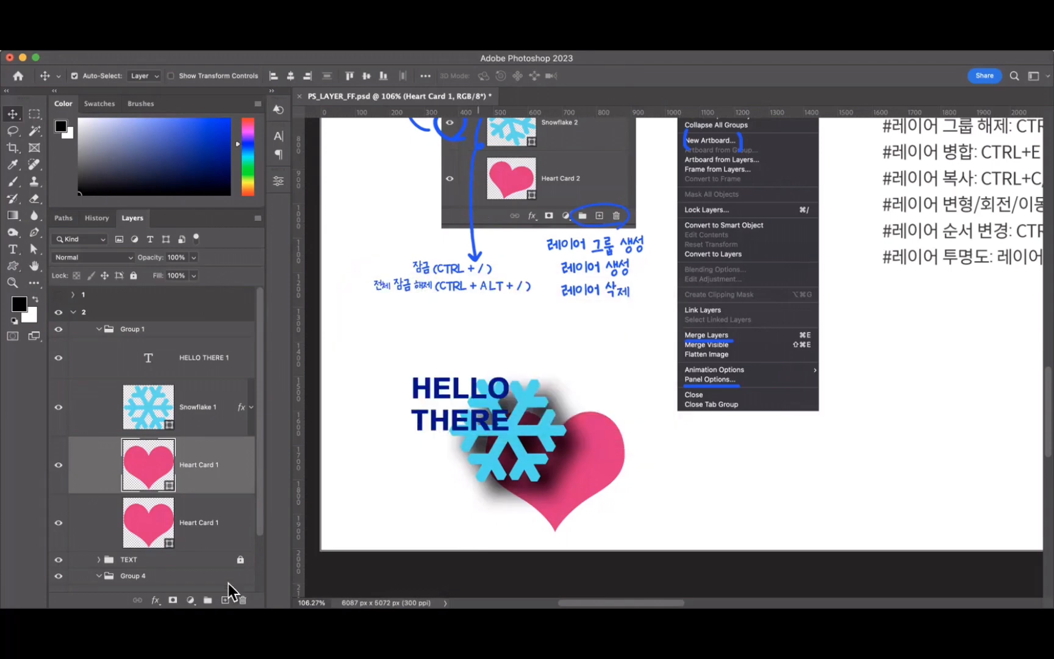
pyautogui.moveTo(604, 457)
pyautogui.mouseDown()
pyautogui.moveTo(662, 456)
pyautogui.moveTo(656, 467)
pyautogui.mouseUp()
pyautogui.moveTo(665, 475)
pyautogui.mouseDown()
pyautogui.moveTo(684, 444)
pyautogui.moveTo(691, 471)
pyautogui.moveTo(692, 458)
pyautogui.moveTo(717, 473)
pyautogui.moveTo(738, 444)
pyautogui.moveTo(723, 476)
pyautogui.mouseUp()
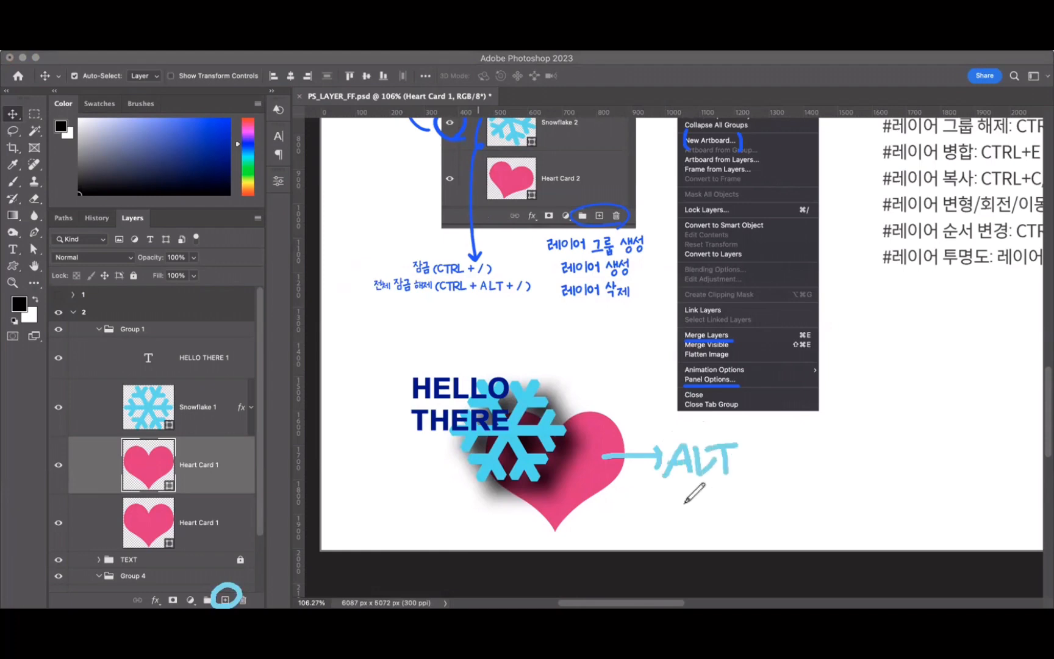
pyautogui.moveTo(519, 103)
pyautogui.mouseDown()
pyautogui.moveTo(537, 90)
pyautogui.moveTo(607, 87)
pyautogui.moveTo(612, 103)
pyautogui.mouseUp()
pyautogui.moveTo(639, 110); pyautogui.dragTo(763, 104)
pyautogui.moveTo(793, 107); pyautogui.dragTo(913, 101)
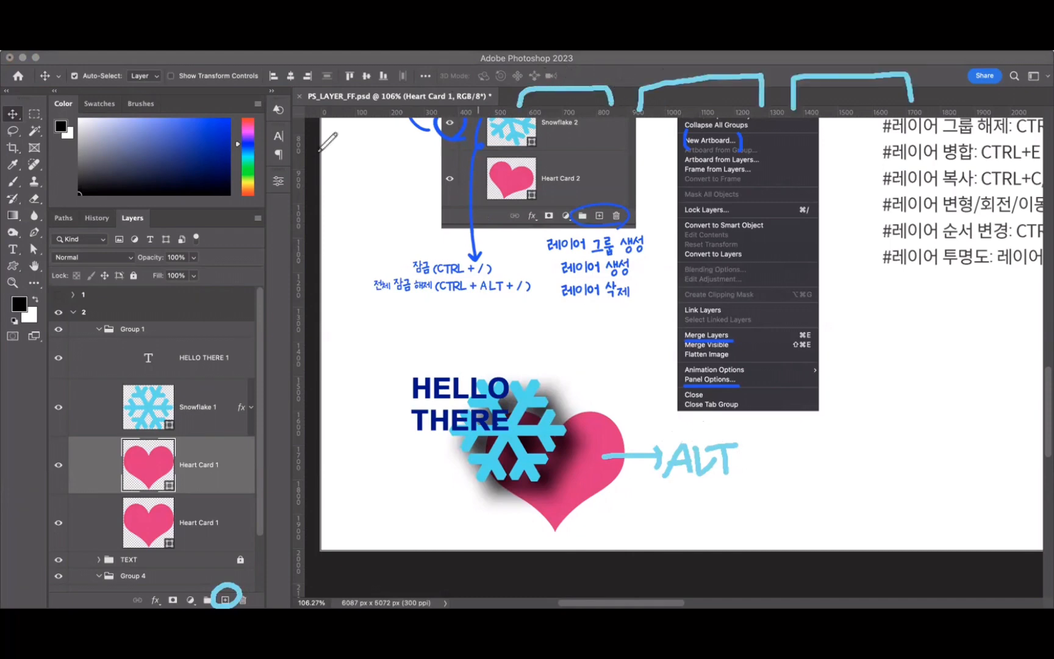
pyautogui.moveTo(717, 410)
pyautogui.mouseDown()
pyautogui.moveTo(722, 429)
pyautogui.moveTo(816, 352)
pyautogui.mouseUp()
pyautogui.moveTo(245, 568)
pyautogui.mouseDown()
pyautogui.moveTo(249, 587)
pyautogui.moveTo(334, 520)
pyautogui.mouseUp()
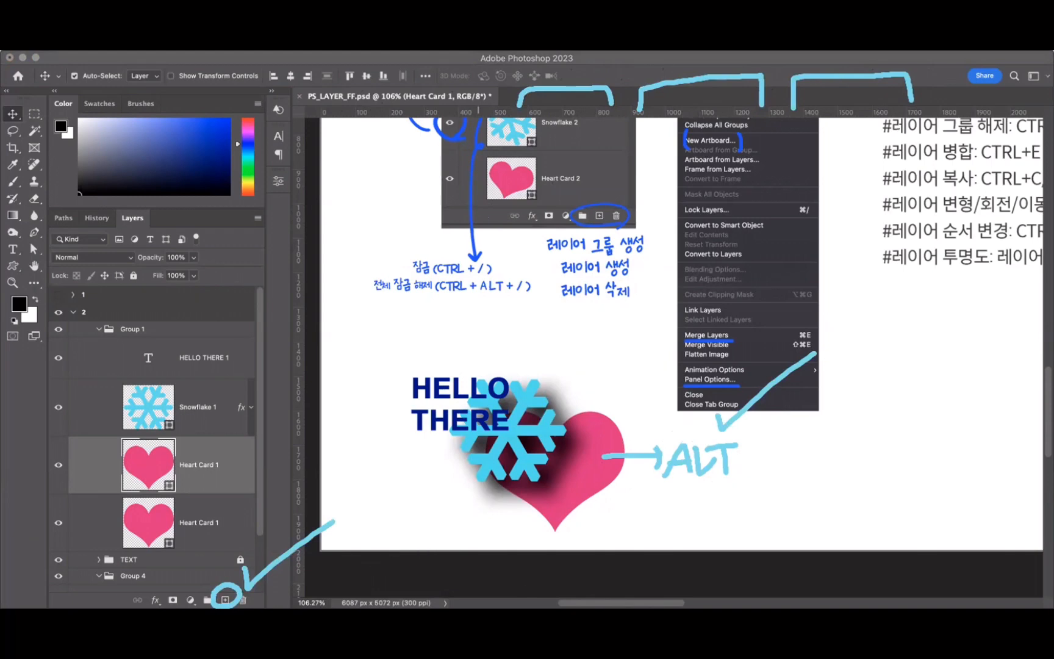
pyautogui.moveTo(341, 426); pyautogui.dragTo(810, 426)
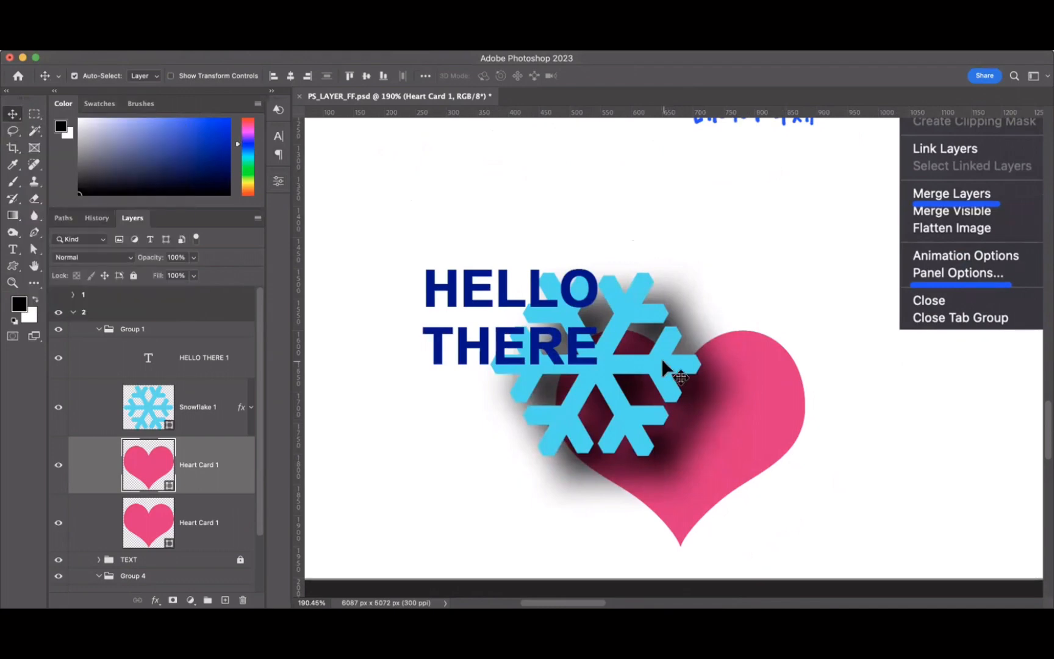
# Move the snowflake up-left behind HELLO THERE and the heart slightly up-right, and start a free transform of the heart.
pyautogui.moveTo(664, 362); pyautogui.dragTo(548, 287)
pyautogui.click(729, 411)
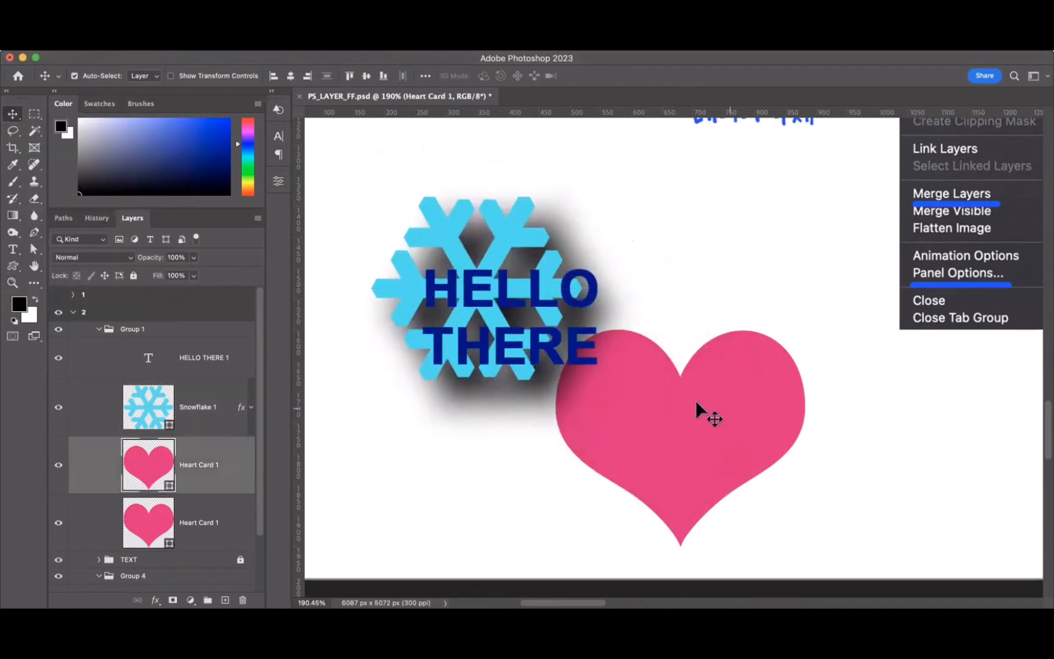
pyautogui.moveTo(728, 407); pyautogui.dragTo(758, 400)
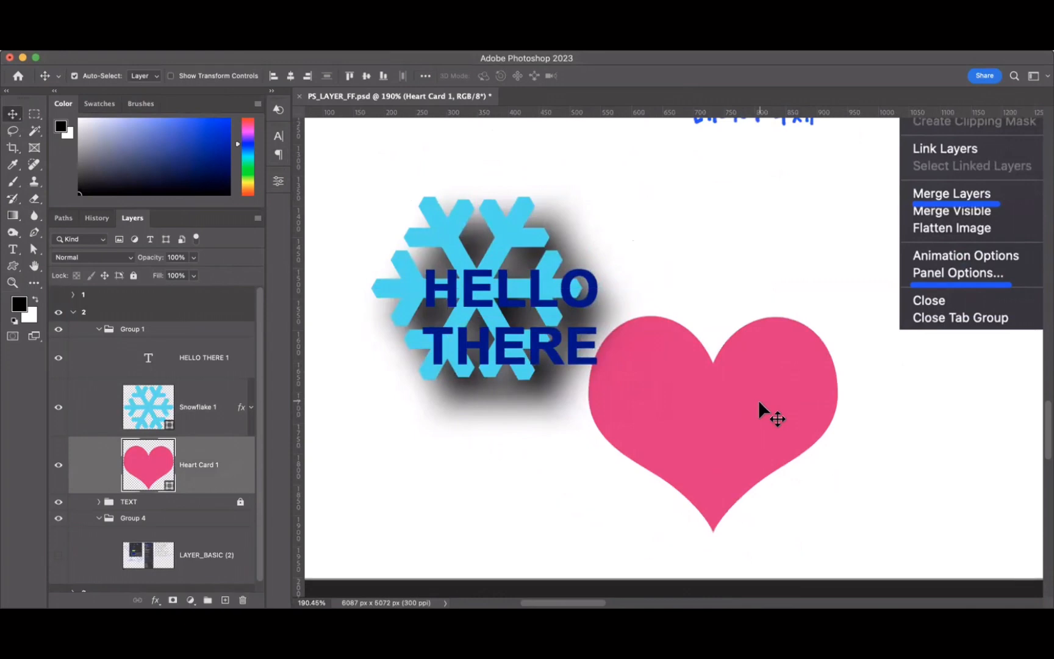
pyautogui.press('super+t')
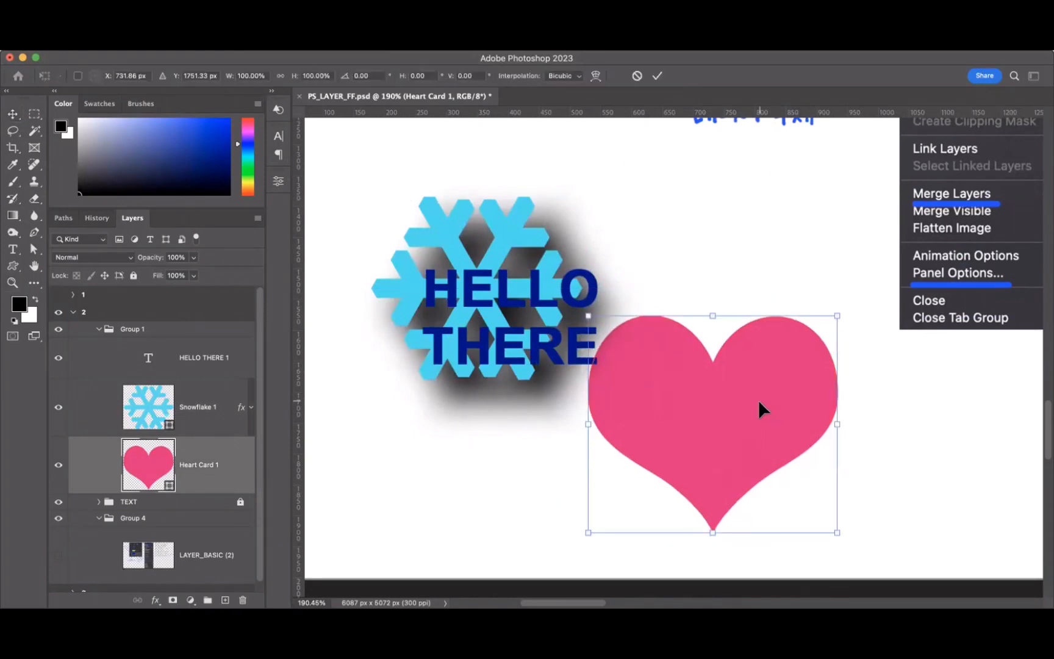
pyautogui.moveTo(842, 580); pyautogui.dragTo(839, 501)
pyautogui.moveTo(613, 509); pyautogui.dragTo(585, 537)
pyautogui.moveTo(632, 330); pyautogui.dragTo(586, 293)
pyautogui.moveTo(842, 339); pyautogui.dragTo(833, 305)
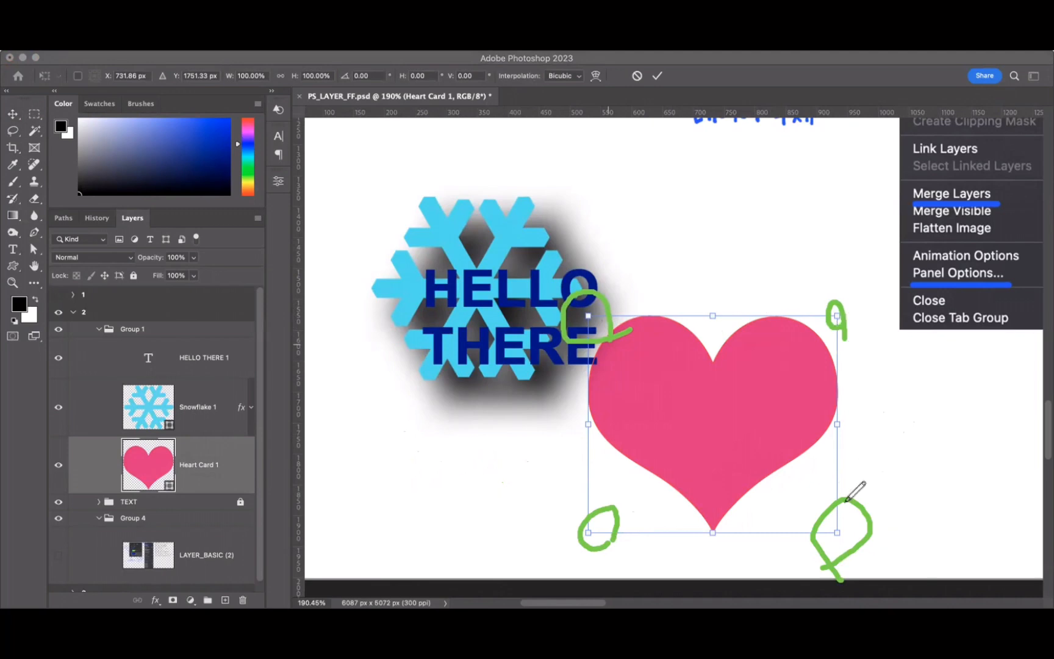
pyautogui.moveTo(395, 469)
pyautogui.mouseDown()
pyautogui.moveTo(387, 479)
pyautogui.moveTo(415, 468)
pyautogui.moveTo(437, 479)
pyautogui.moveTo(461, 462)
pyautogui.moveTo(459, 478)
pyautogui.mouseUp()
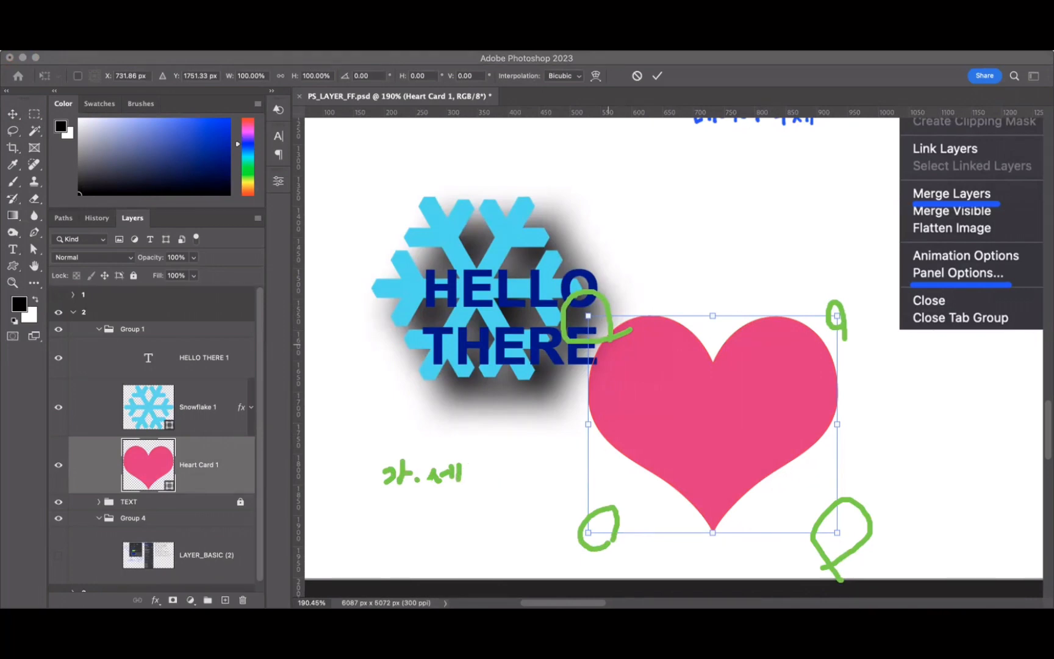
pyautogui.moveTo(726, 304); pyautogui.dragTo(727, 326)
pyautogui.moveTo(829, 408)
pyautogui.mouseDown()
pyautogui.moveTo(844, 435)
pyautogui.moveTo(830, 410)
pyautogui.mouseUp()
pyautogui.moveTo(730, 522)
pyautogui.mouseDown()
pyautogui.moveTo(704, 537)
pyautogui.moveTo(728, 546)
pyautogui.mouseUp()
pyautogui.moveTo(601, 415); pyautogui.dragTo(601, 437)
pyautogui.moveTo(374, 491); pyautogui.dragTo(467, 489)
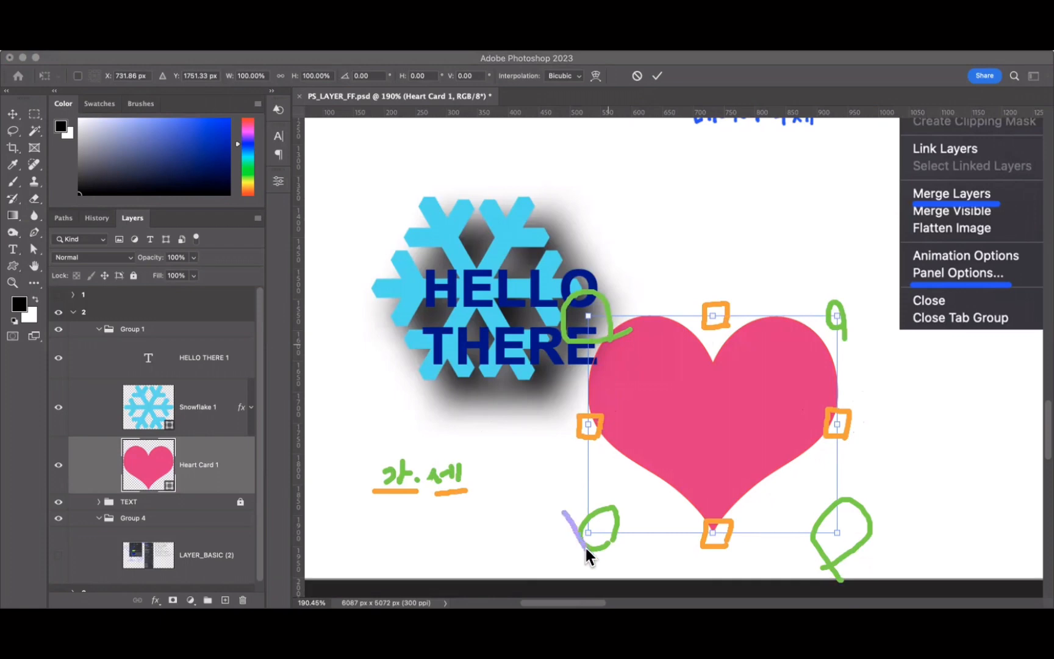
pyautogui.moveTo(889, 507); pyautogui.dragTo(853, 550)
pyautogui.moveTo(826, 277); pyautogui.dragTo(861, 332)
pyautogui.moveTo(593, 279); pyautogui.dragTo(549, 334)
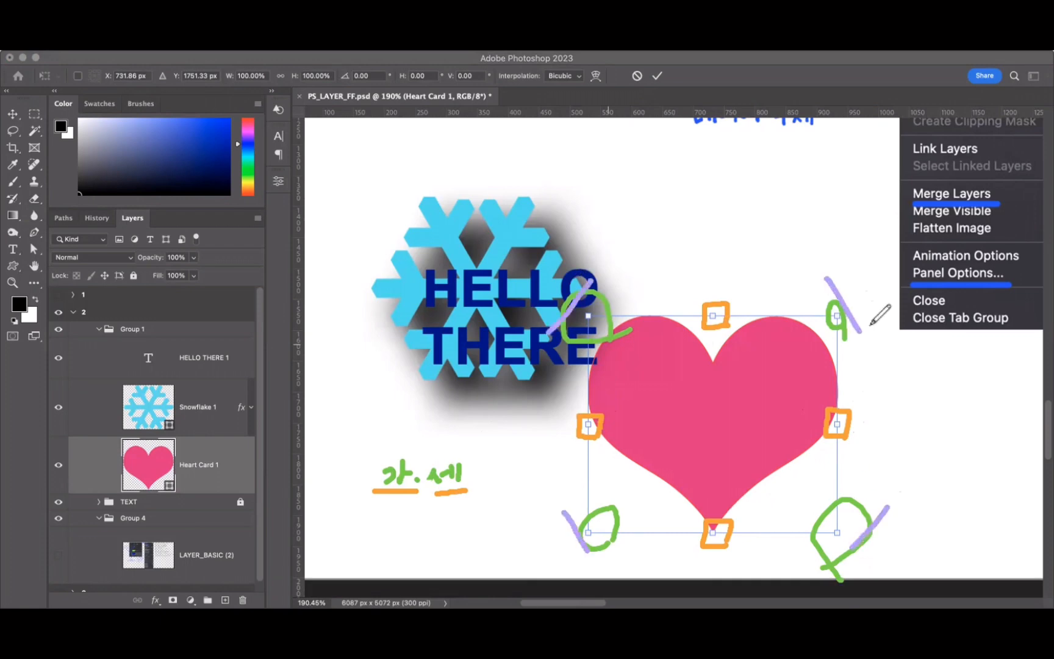
pyautogui.moveTo(840, 255)
pyautogui.mouseDown()
pyautogui.moveTo(857, 259)
pyautogui.moveTo(853, 299)
pyautogui.moveTo(867, 291)
pyautogui.mouseUp()
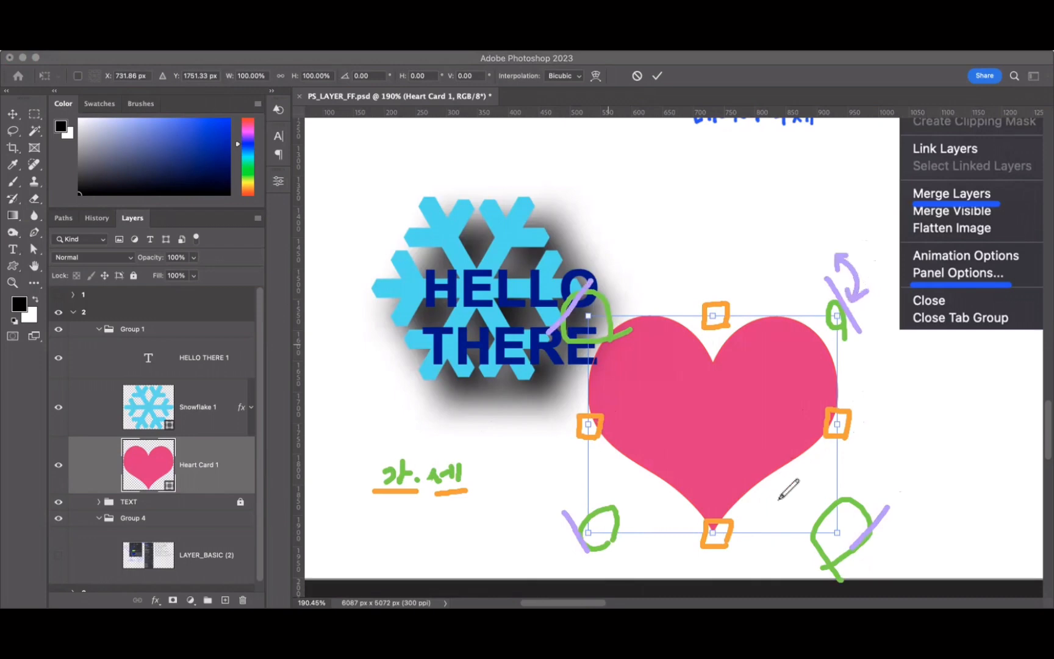
pyautogui.moveTo(803, 205)
pyautogui.mouseDown()
pyautogui.moveTo(811, 238)
pyautogui.moveTo(800, 239)
pyautogui.moveTo(789, 225)
pyautogui.moveTo(800, 205)
pyautogui.moveTo(821, 229)
pyautogui.mouseUp()
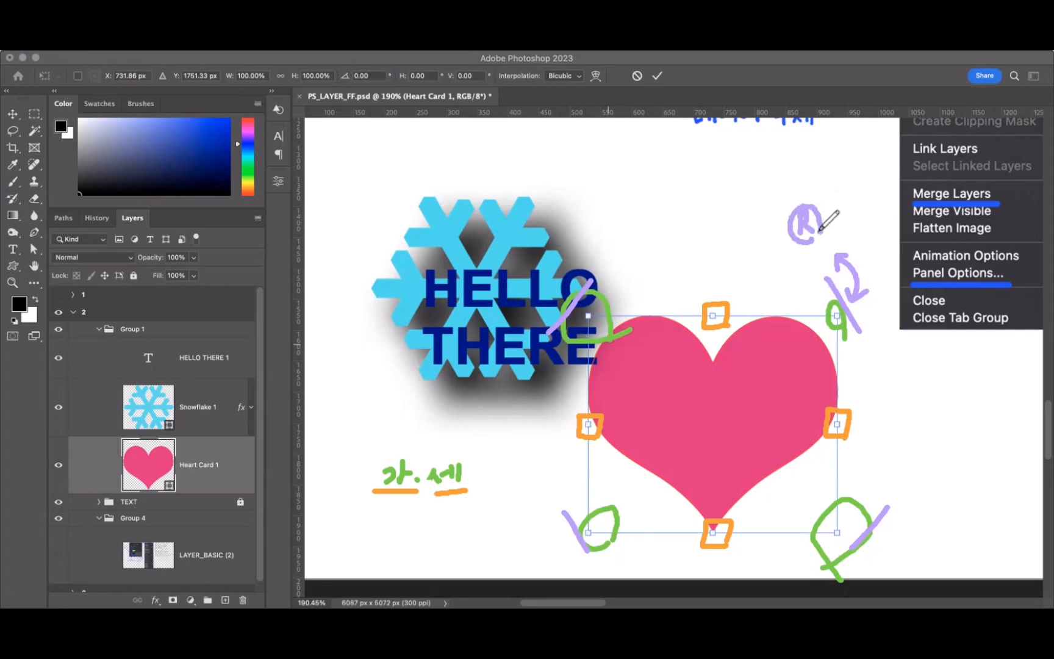
pyautogui.moveTo(474, 475); pyautogui.dragTo(488, 474)
pyautogui.moveTo(482, 467)
pyautogui.mouseDown()
pyautogui.moveTo(481, 482)
pyautogui.moveTo(512, 476)
pyautogui.moveTo(498, 488)
pyautogui.moveTo(509, 492)
pyautogui.mouseUp()
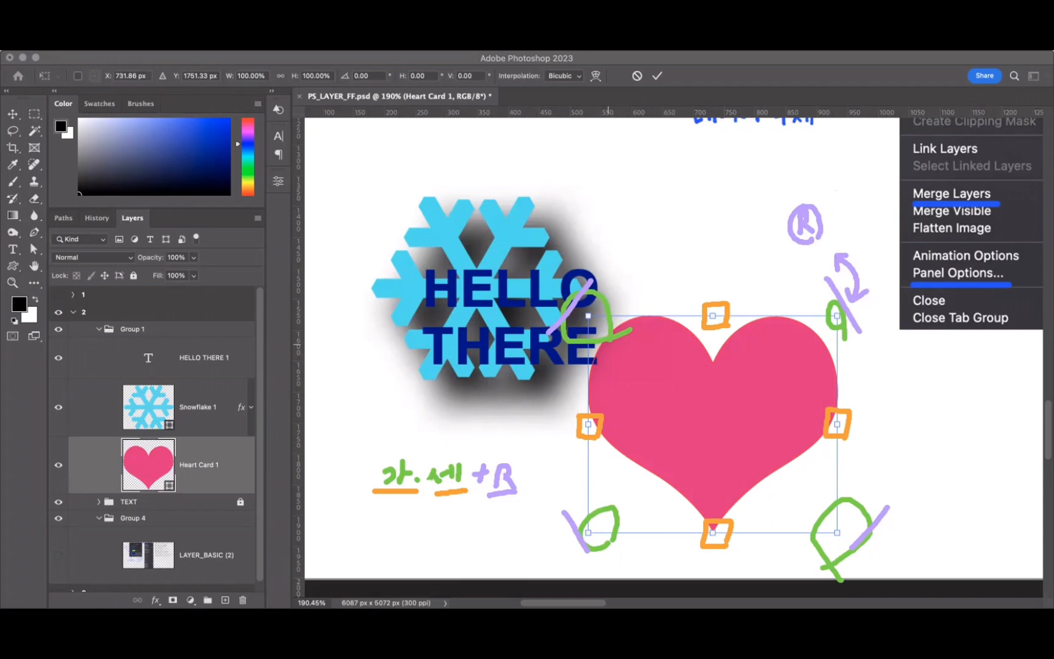
pyautogui.press('Escape')
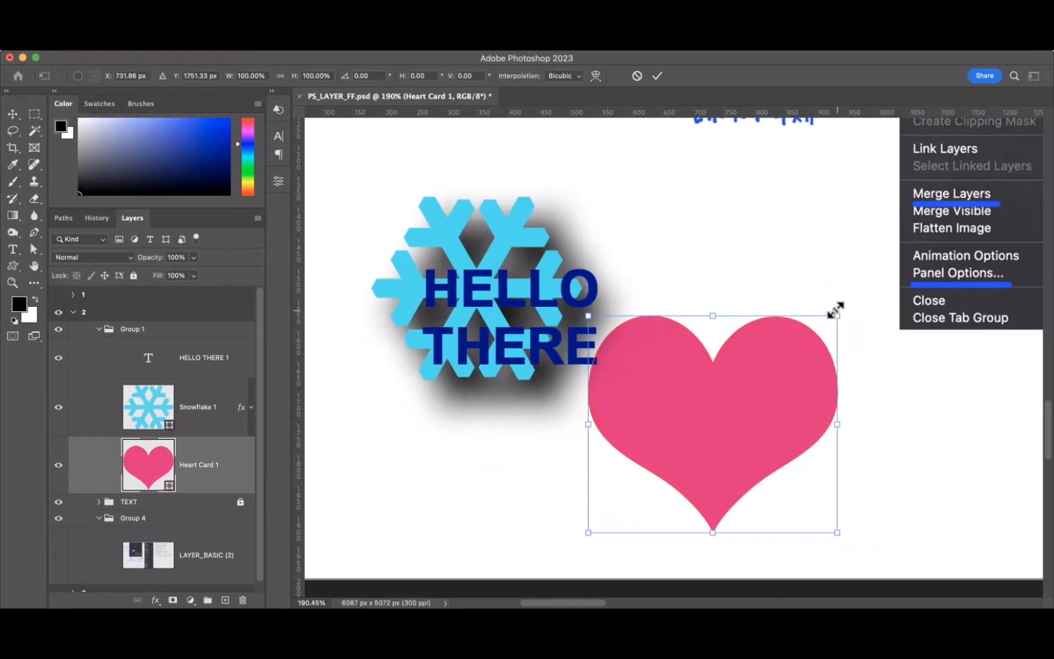
# Try scaling the heart to 87.19% width and 85.96% height, and stretch it into a wide, low shape.
pyautogui.moveTo(836, 313); pyautogui.dragTo(805, 347)
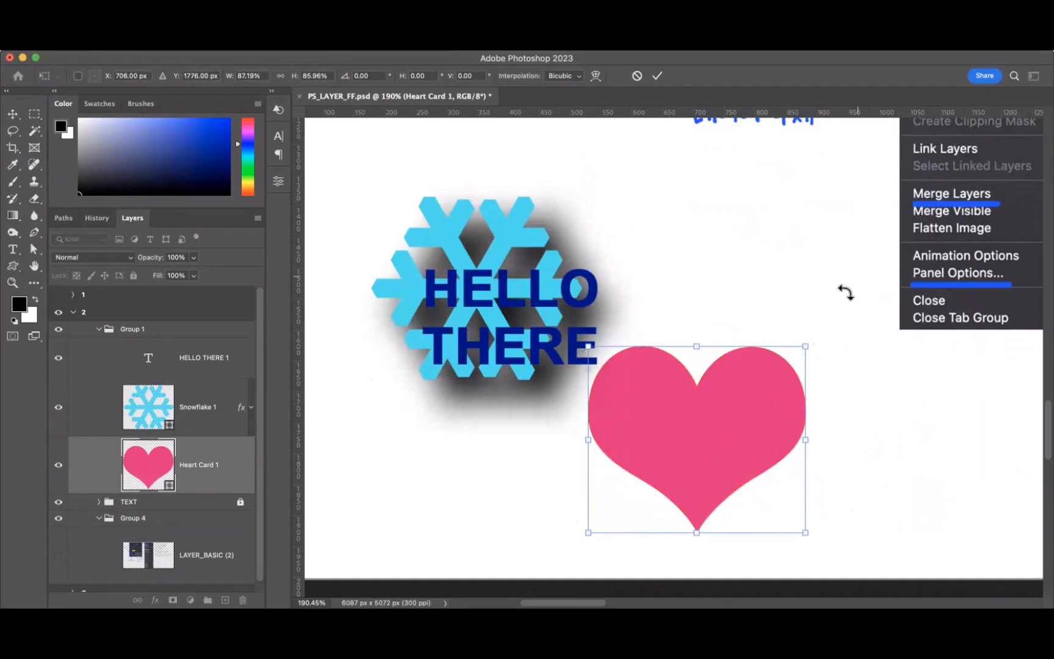
pyautogui.moveTo(806, 347); pyautogui.dragTo(917, 380)
pyautogui.press('Return')
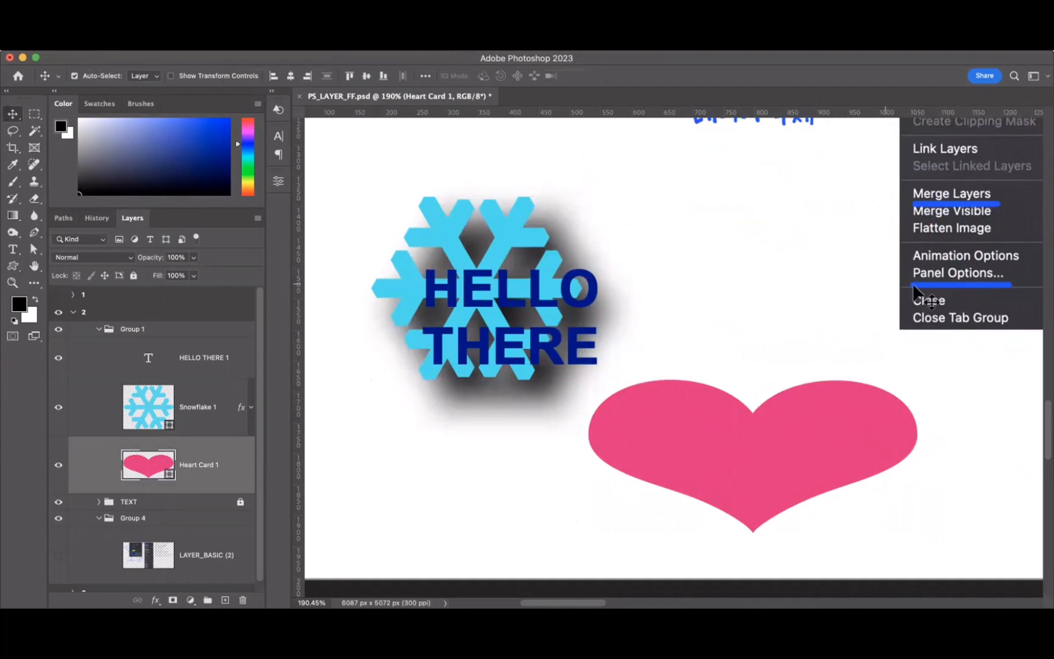
# Try stretching the heart's height to 116.13% with another free transform, and adjust its width until it is wider.
pyautogui.press('super+t')
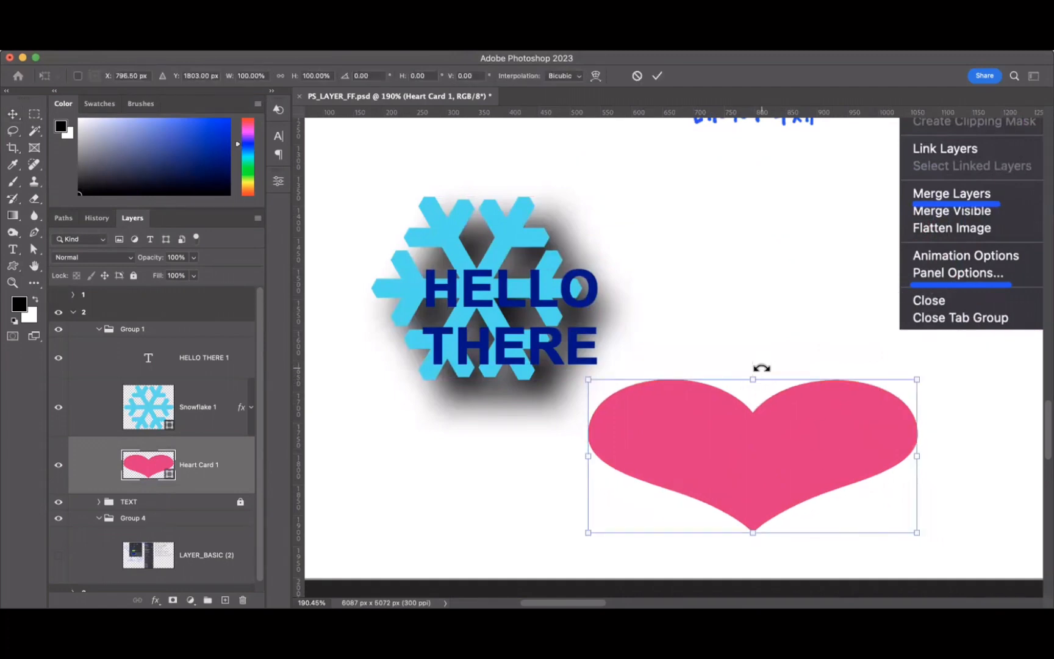
pyautogui.moveTo(758, 377)
pyautogui.mouseDown()
pyautogui.moveTo(805, 219)
pyautogui.moveTo(748, 430)
pyautogui.moveTo(824, 191)
pyautogui.moveTo(777, 374)
pyautogui.moveTo(783, 325)
pyautogui.moveTo(762, 357)
pyautogui.mouseUp()
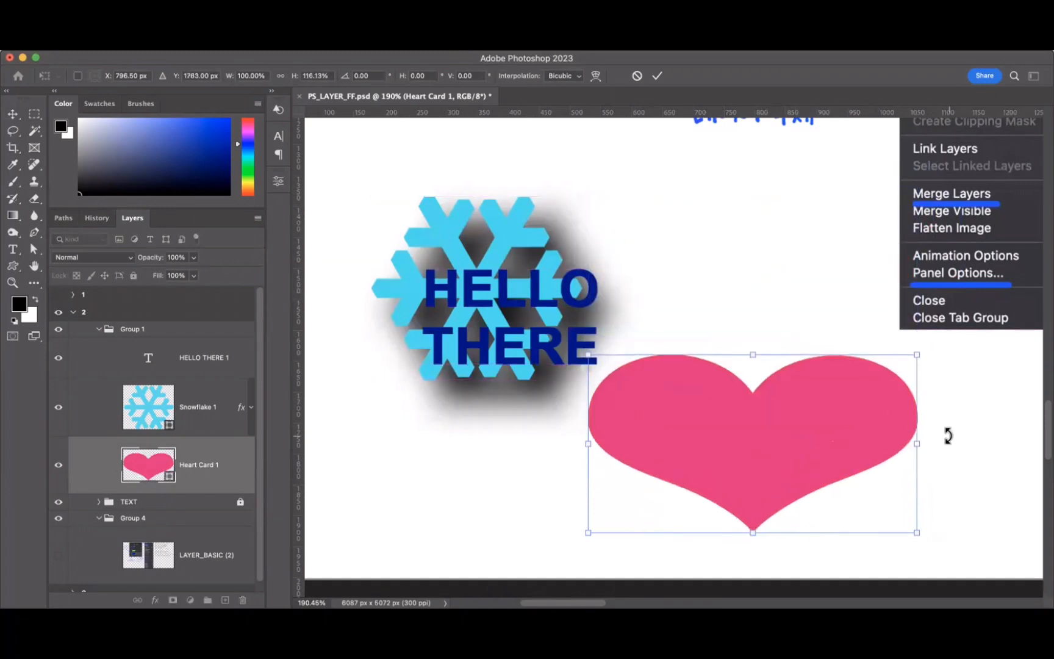
pyautogui.moveTo(918, 443)
pyautogui.mouseDown()
pyautogui.moveTo(851, 436)
pyautogui.moveTo(909, 468)
pyautogui.moveTo(689, 434)
pyautogui.moveTo(932, 444)
pyautogui.moveTo(716, 450)
pyautogui.moveTo(911, 455)
pyautogui.mouseUp()
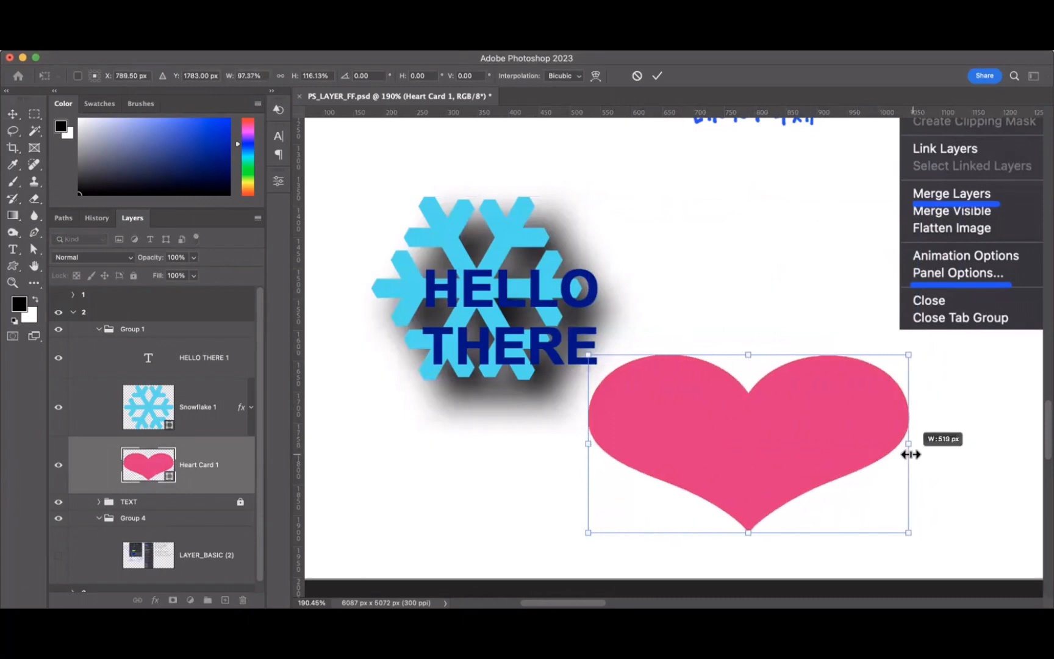
pyautogui.moveTo(596, 288)
pyautogui.mouseDown()
pyautogui.moveTo(565, 553)
pyautogui.moveTo(576, 570)
pyautogui.mouseUp()
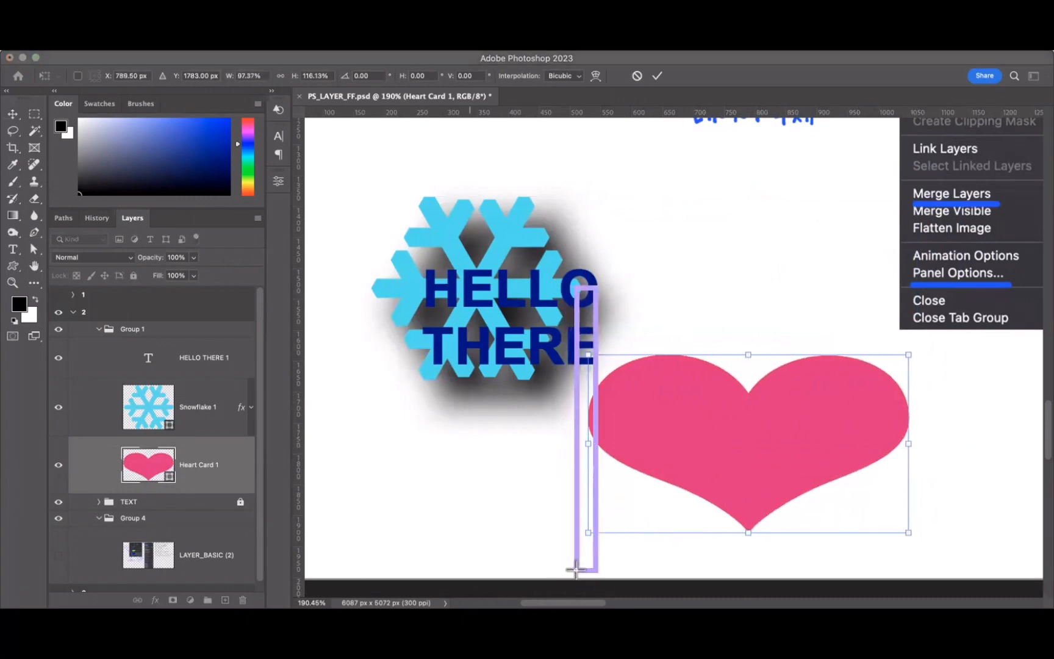
pyautogui.moveTo(466, 468)
pyautogui.mouseDown()
pyautogui.moveTo(447, 483)
pyautogui.moveTo(464, 505)
pyautogui.mouseUp()
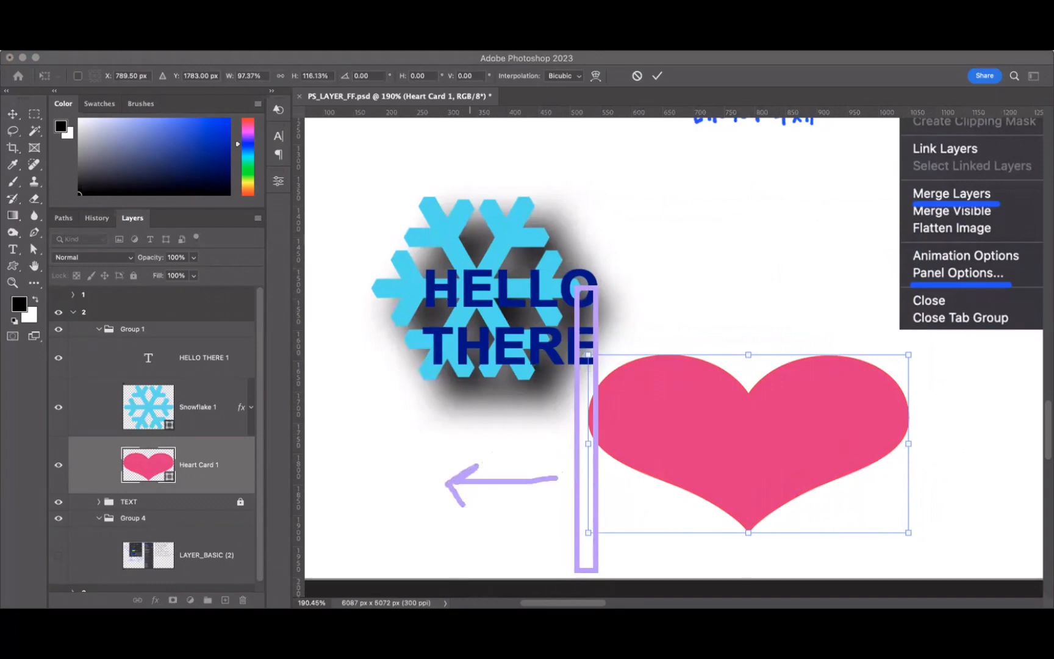
pyautogui.moveTo(910, 429)
pyautogui.mouseDown()
pyautogui.moveTo(328, 427)
pyautogui.moveTo(396, 416)
pyautogui.moveTo(949, 459)
pyautogui.moveTo(536, 396)
pyautogui.moveTo(281, 406)
pyautogui.moveTo(917, 416)
pyautogui.moveTo(647, 353)
pyautogui.moveTo(398, 351)
pyautogui.moveTo(363, 362)
pyautogui.moveTo(910, 378)
pyautogui.moveTo(337, 332)
pyautogui.moveTo(1005, 426)
pyautogui.moveTo(424, 314)
pyautogui.moveTo(876, 389)
pyautogui.moveTo(975, 368)
pyautogui.mouseUp()
pyautogui.press('Return')
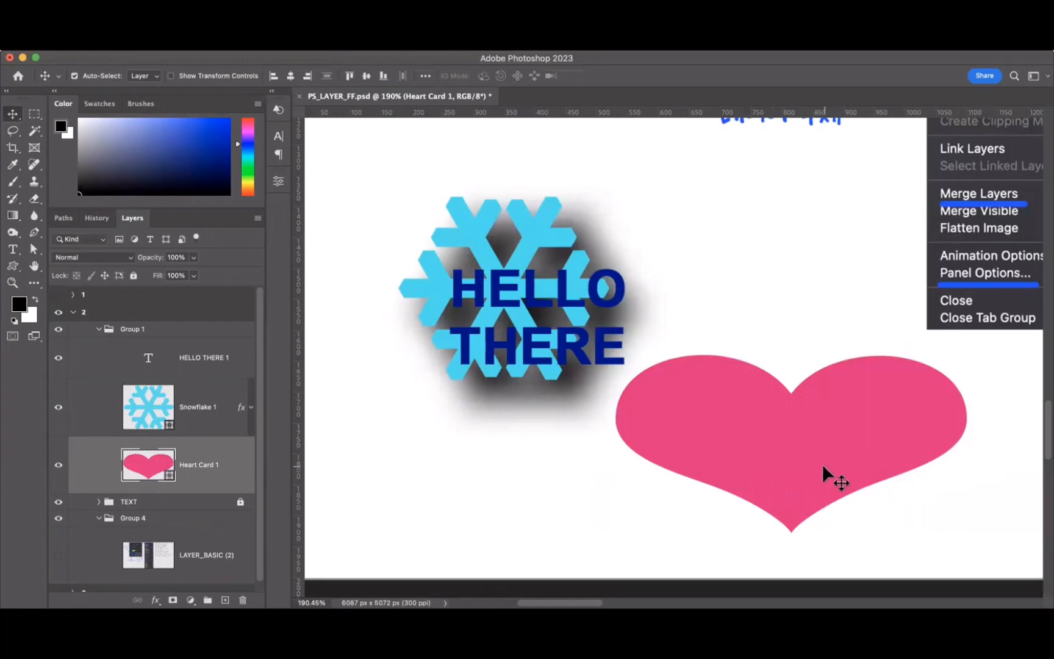
# Try rotating the stretched heart counterclockwise, and undo the rotation and the preceding stretches.
pyautogui.press('super+t')
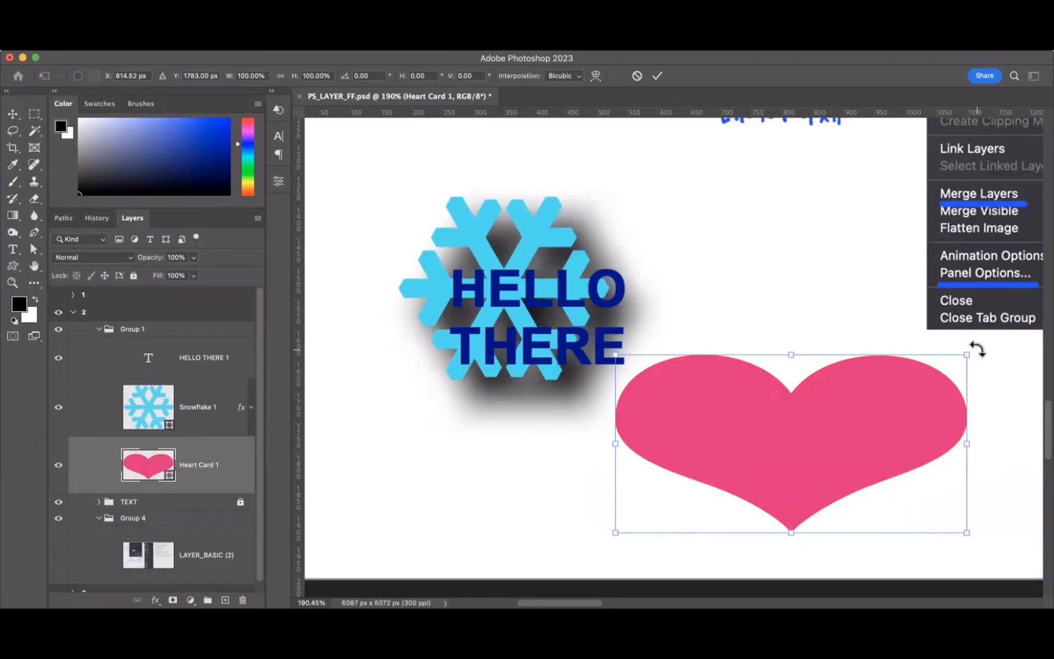
pyautogui.moveTo(979, 349); pyautogui.dragTo(821, 349)
pyautogui.press('Return')
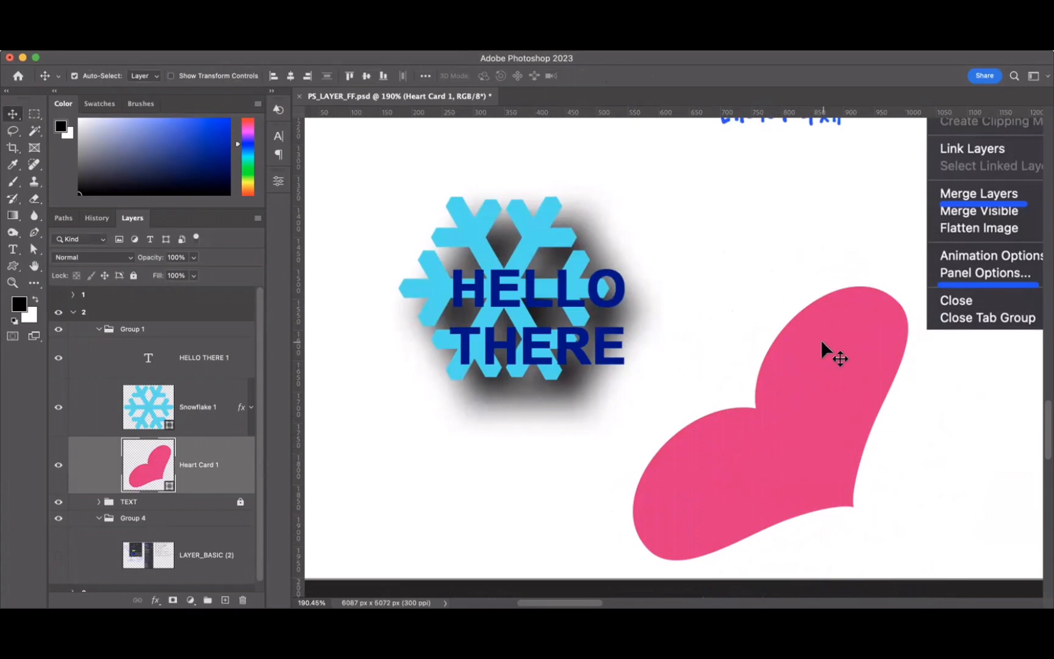
pyautogui.press('super+z')
pyautogui.press('super+z')
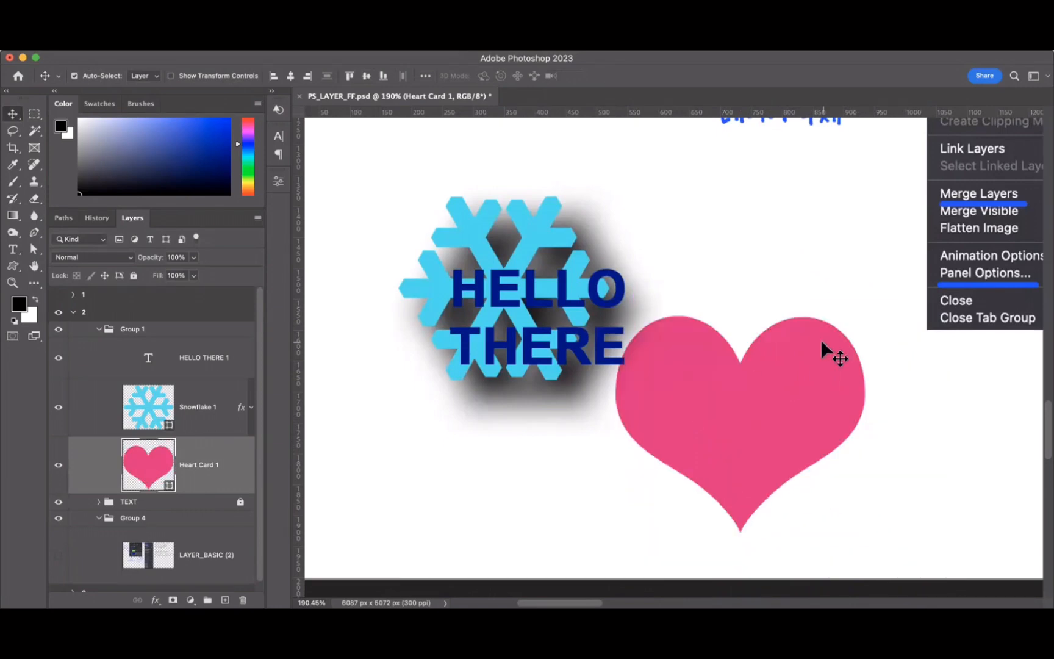
# Try scaling the heart to 69.11% width and 66.89% height, undo that, and shrink it to about half size.
pyautogui.press('super+t')
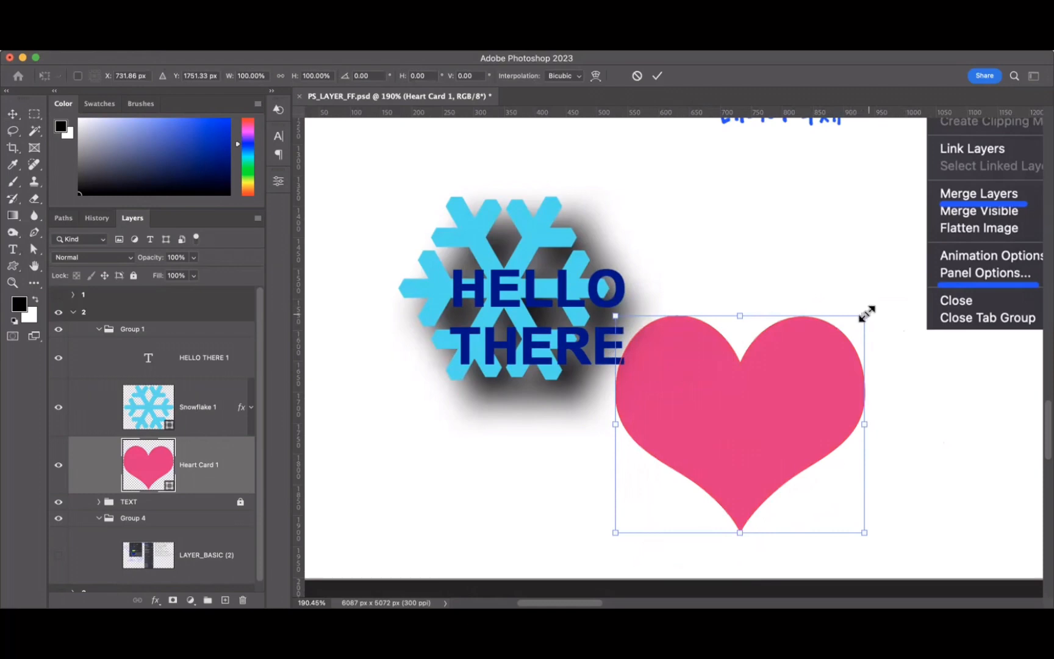
pyautogui.moveTo(861, 318); pyautogui.dragTo(789, 385)
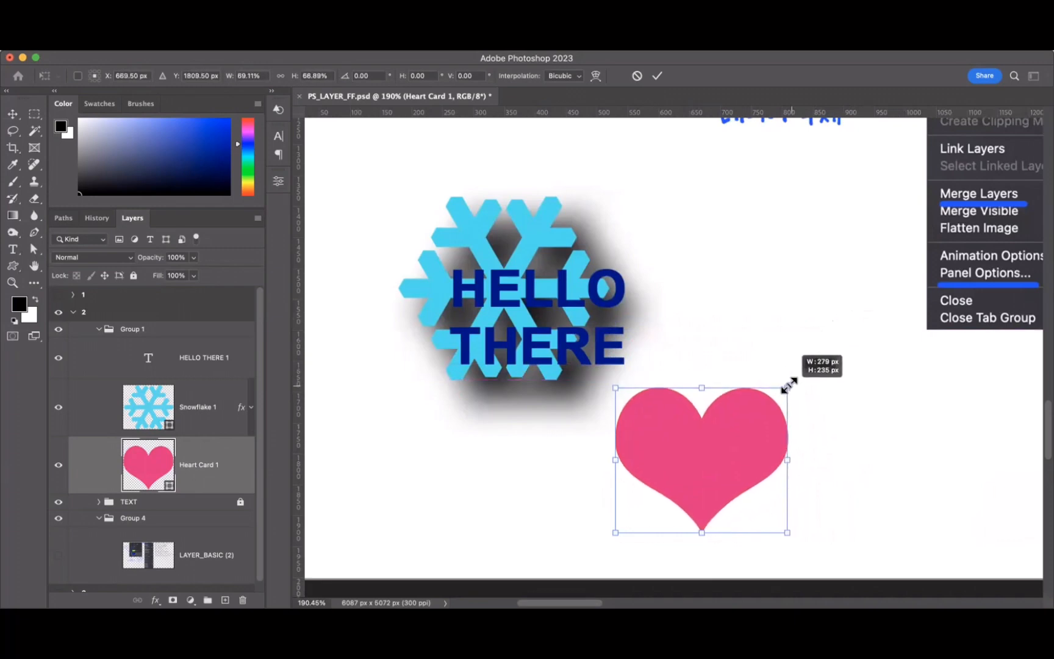
pyautogui.moveTo(788, 385); pyautogui.dragTo(775, 400)
pyautogui.press('super+z')
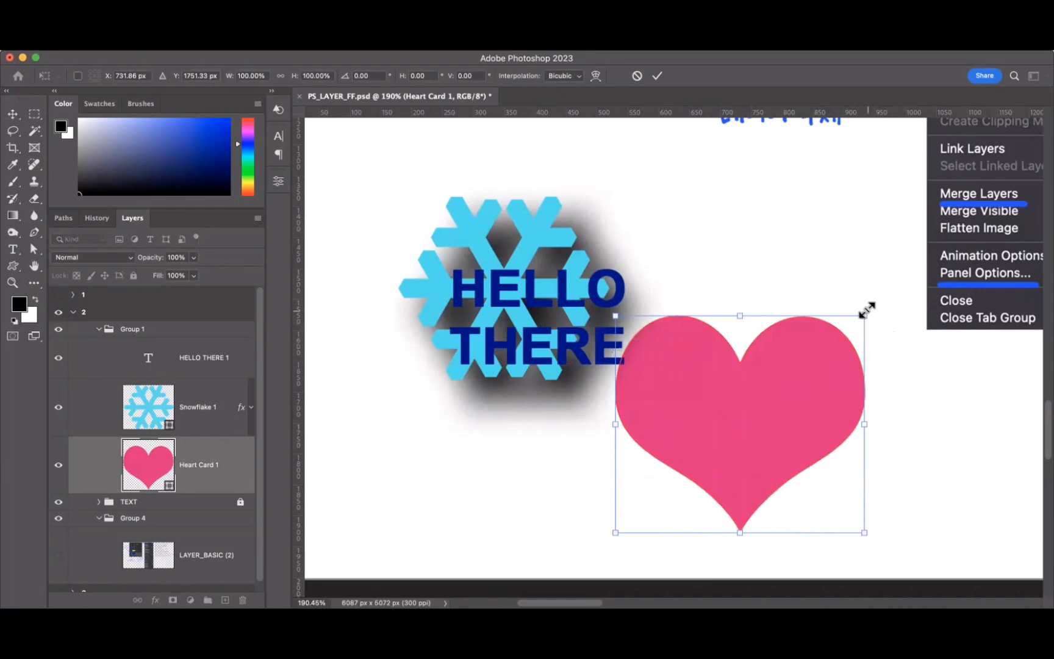
pyautogui.moveTo(867, 311); pyautogui.dragTo(770, 442)
pyautogui.press('Return')
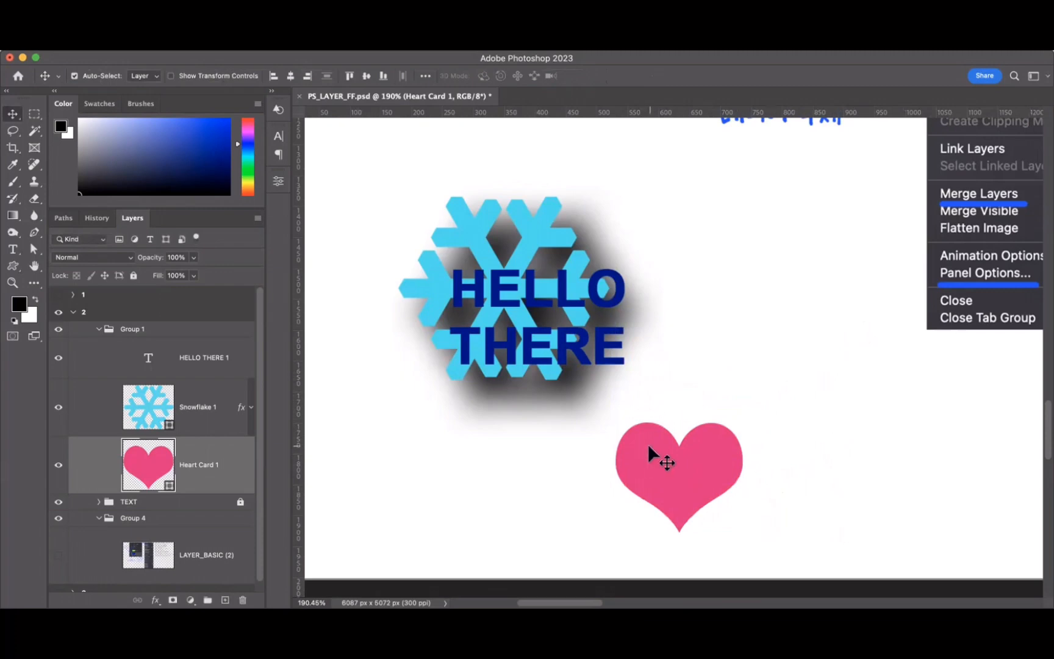
# Try rotating the shrunken heart 90° counterclockwise with a free transform.
pyautogui.press('super+t')
pyautogui.moveTo(748, 422)
pyautogui.mouseDown()
pyautogui.moveTo(749, 405)
pyautogui.moveTo(613, 362)
pyautogui.moveTo(598, 385)
pyautogui.moveTo(762, 490)
pyautogui.moveTo(748, 501)
pyautogui.moveTo(742, 430)
pyautogui.moveTo(612, 471)
pyautogui.moveTo(642, 405)
pyautogui.moveTo(723, 441)
pyautogui.moveTo(739, 425)
pyautogui.moveTo(586, 363)
pyautogui.moveTo(583, 406)
pyautogui.moveTo(672, 384)
pyautogui.moveTo(751, 441)
pyautogui.moveTo(756, 399)
pyautogui.moveTo(764, 447)
pyautogui.moveTo(688, 392)
pyautogui.moveTo(617, 423)
pyautogui.moveTo(677, 386)
pyautogui.moveTo(769, 447)
pyautogui.moveTo(748, 403)
pyautogui.moveTo(666, 405)
pyautogui.moveTo(696, 389)
pyautogui.moveTo(791, 438)
pyautogui.moveTo(794, 422)
pyautogui.moveTo(764, 372)
pyautogui.moveTo(732, 352)
pyautogui.moveTo(638, 344)
pyautogui.moveTo(561, 391)
pyautogui.moveTo(546, 435)
pyautogui.moveTo(553, 507)
pyautogui.moveTo(593, 546)
pyautogui.moveTo(553, 506)
pyautogui.moveTo(572, 431)
pyautogui.moveTo(631, 414)
pyautogui.moveTo(720, 432)
pyautogui.moveTo(739, 448)
pyautogui.moveTo(746, 435)
pyautogui.mouseUp()
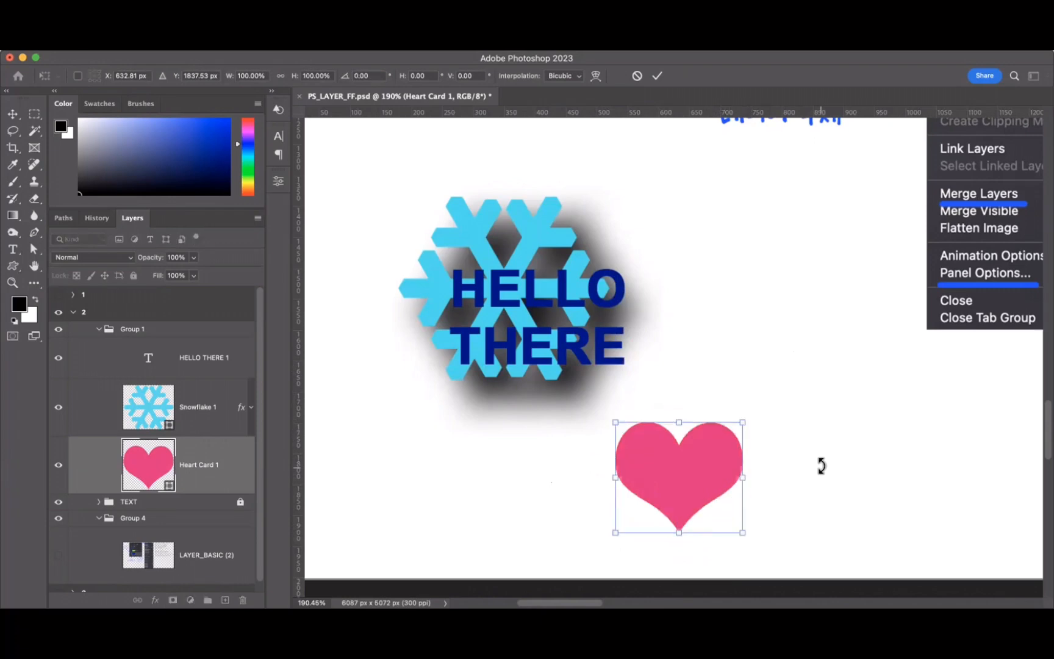
pyautogui.moveTo(803, 425); pyautogui.dragTo(631, 349)
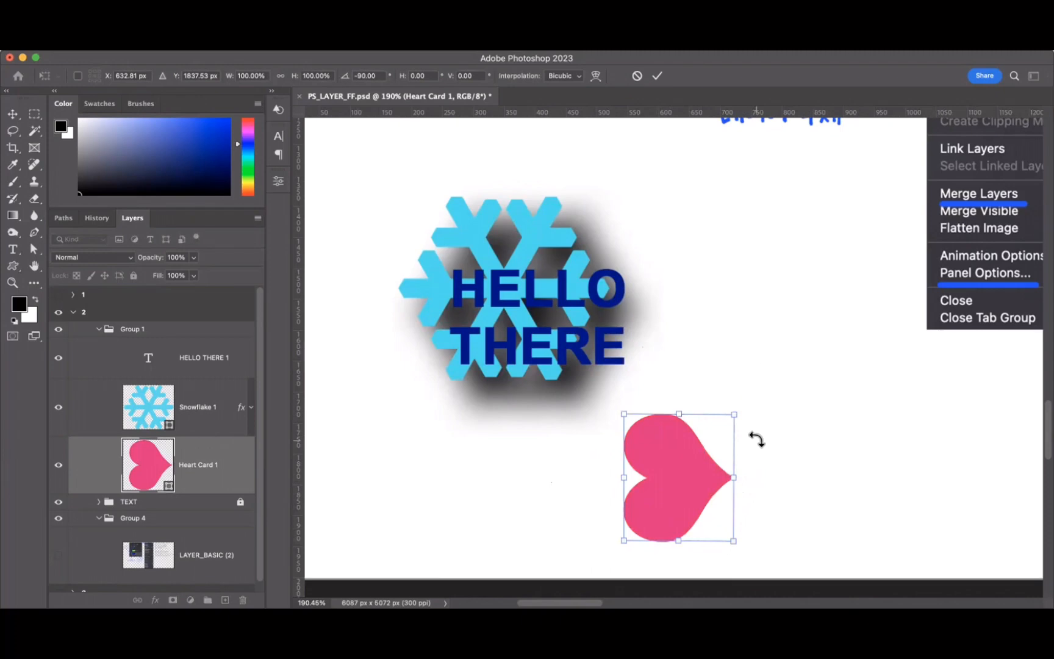
pyautogui.press('Return')
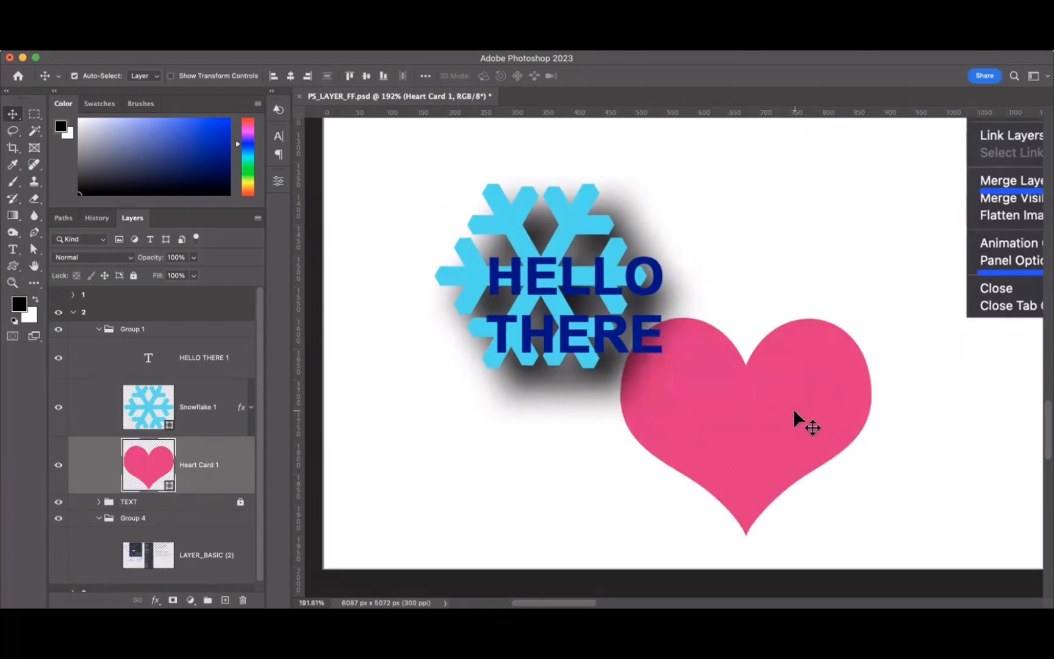
# Move the heart up-left behind the snowflake, shift the snowflake slightly down-left, and move HELLO THERE up-left over both.
pyautogui.moveTo(816, 426); pyautogui.dragTo(698, 342)
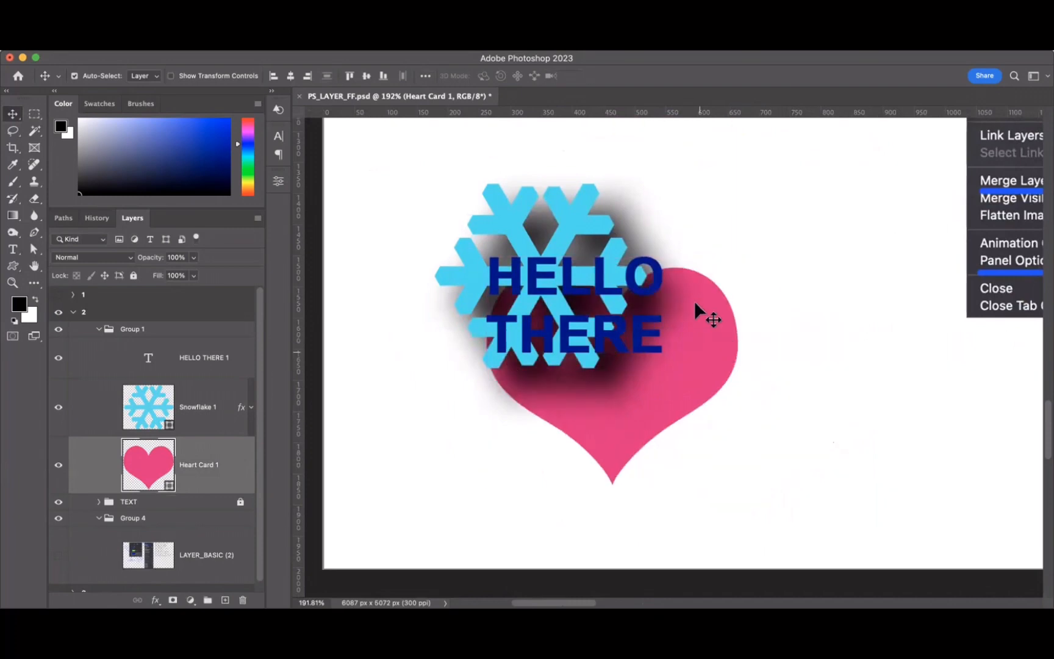
pyautogui.moveTo(592, 225); pyautogui.dragTo(570, 226)
pyautogui.click(570, 207)
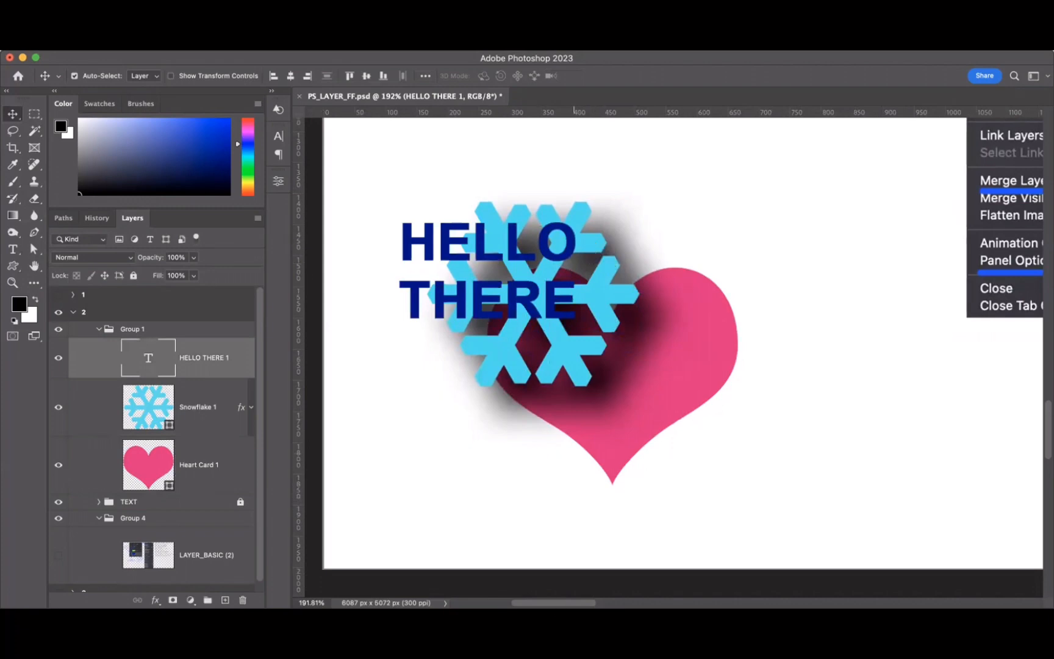
# Try restacking Heart Card 1 above HELLO THERE 1 in Group 1 and moving the heart, and undo both changes.
pyautogui.click(238, 466)
pyautogui.moveTo(238, 467); pyautogui.dragTo(205, 343)
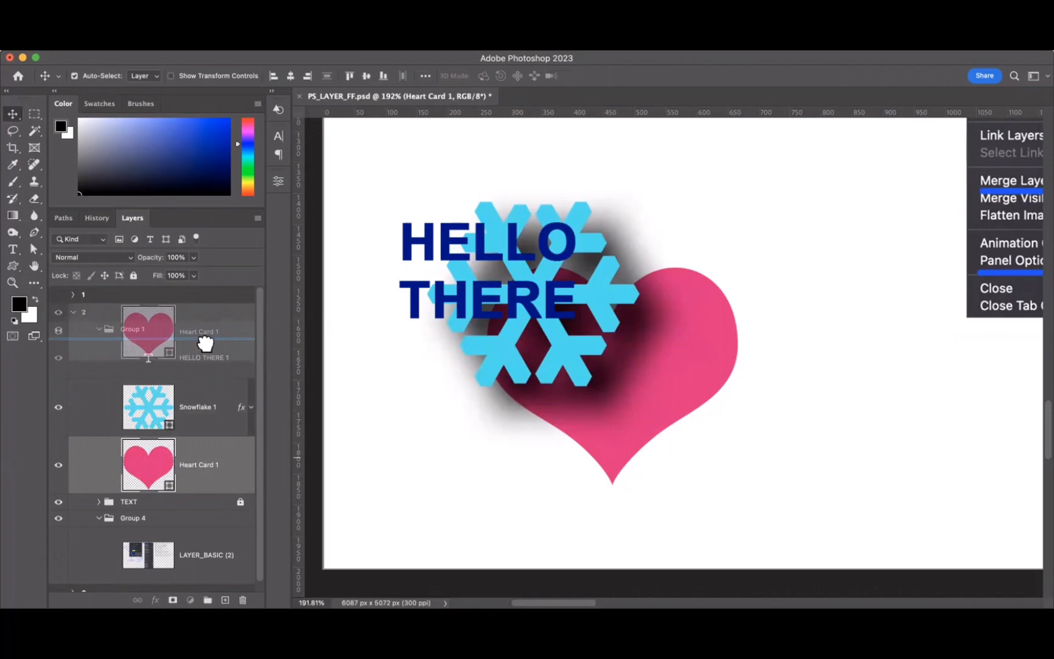
pyautogui.moveTo(205, 343); pyautogui.dragTo(210, 343)
pyautogui.moveTo(209, 343); pyautogui.dragTo(213, 351)
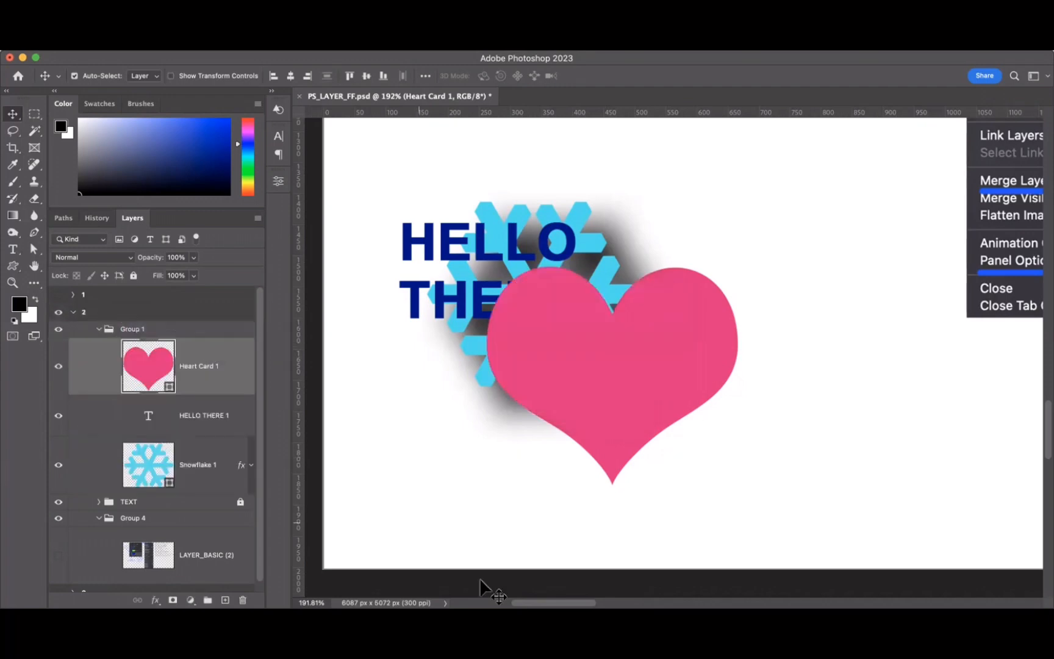
pyautogui.moveTo(624, 395); pyautogui.dragTo(526, 284)
pyautogui.press('super+z')
pyautogui.press('super+z')
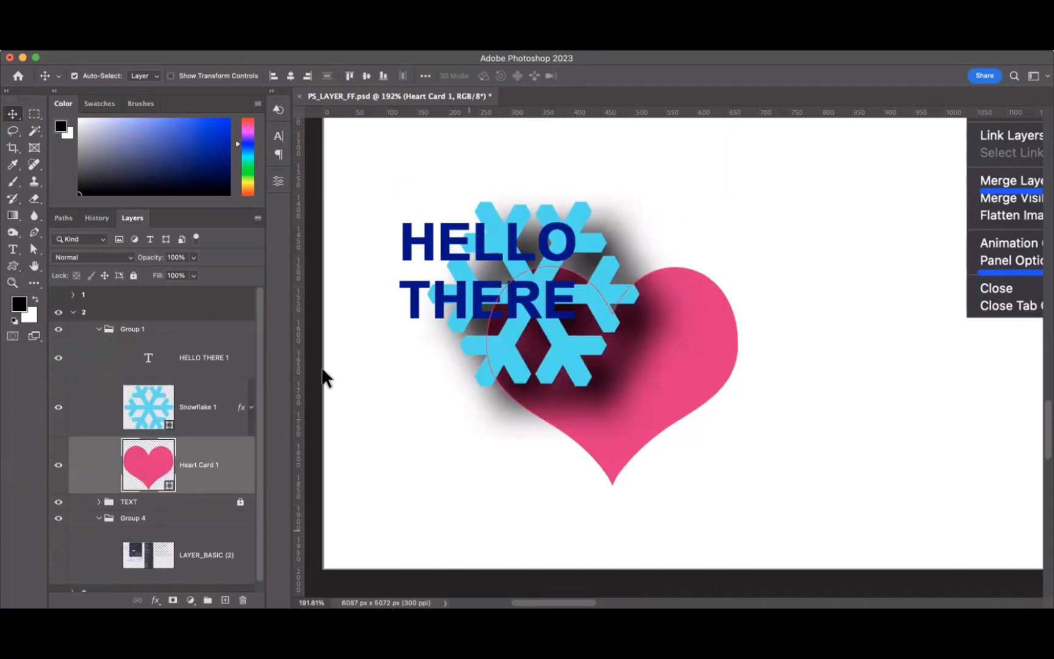
# Try different positions for the heart behind the text and snowflake, leaving it slightly up-left of its earlier place.
pyautogui.moveTo(631, 435); pyautogui.dragTo(527, 390)
pyautogui.press('super+z')
pyautogui.moveTo(721, 451); pyautogui.dragTo(568, 333)
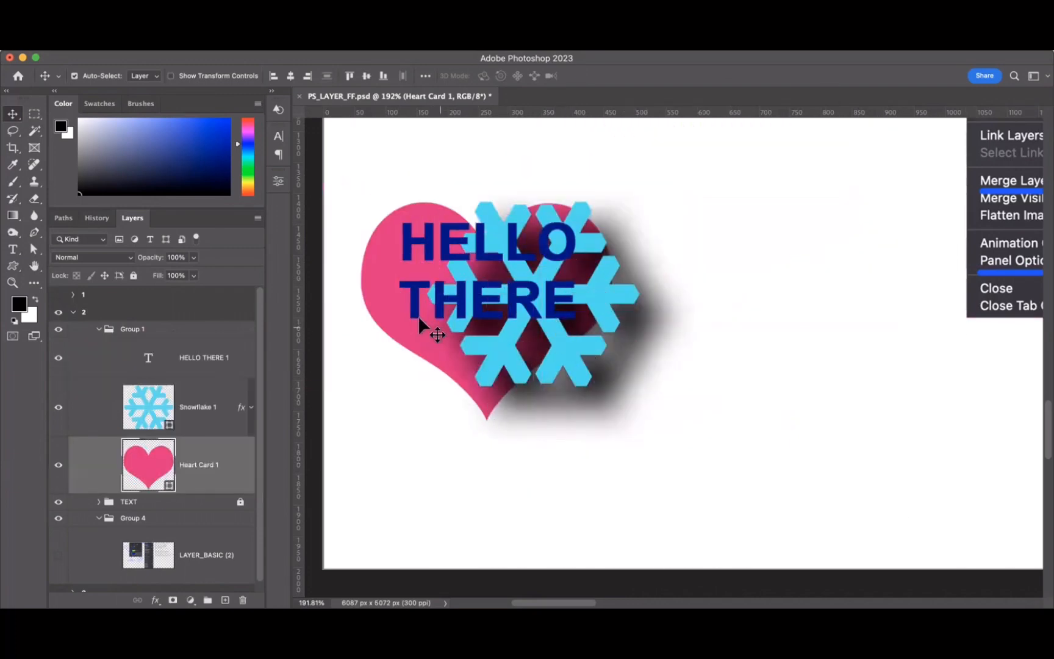
pyautogui.moveTo(383, 293); pyautogui.dragTo(410, 273)
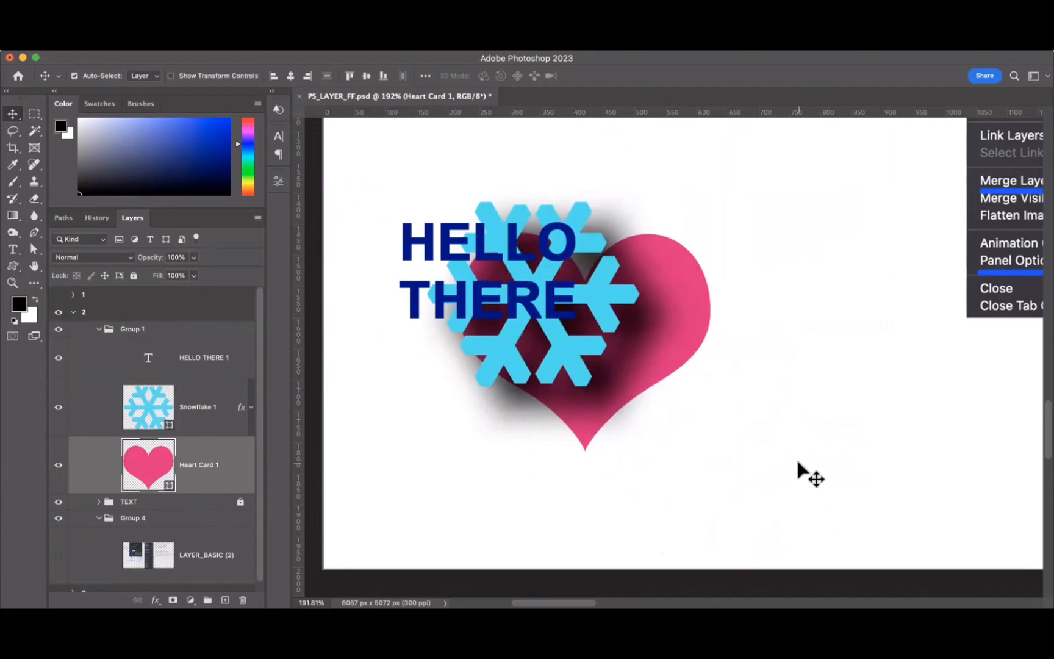
pyautogui.moveTo(729, 393); pyautogui.dragTo(771, 395)
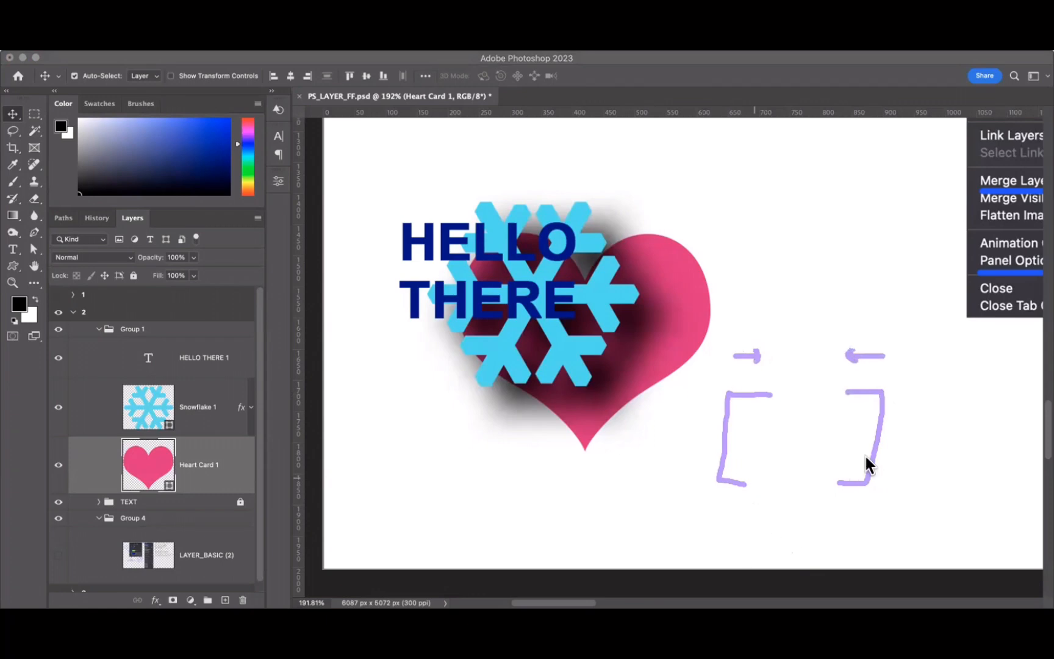
pyautogui.moveTo(770, 382)
pyautogui.mouseDown()
pyautogui.moveTo(757, 365)
pyautogui.moveTo(770, 347)
pyautogui.mouseUp()
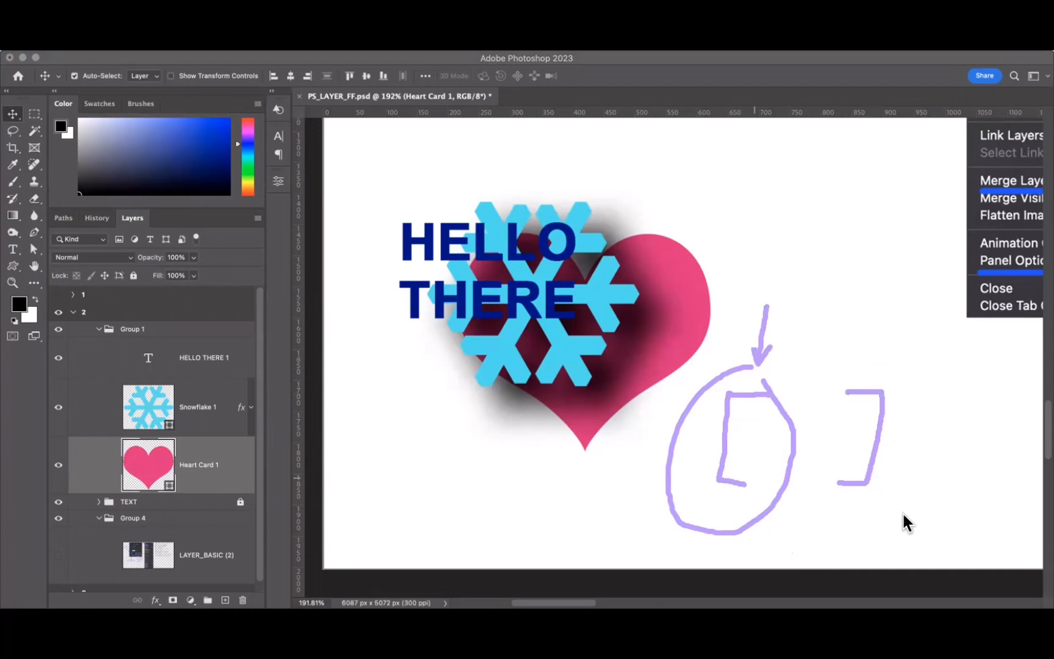
pyautogui.moveTo(834, 487)
pyautogui.mouseDown()
pyautogui.moveTo(895, 353)
pyautogui.moveTo(895, 532)
pyautogui.mouseUp()
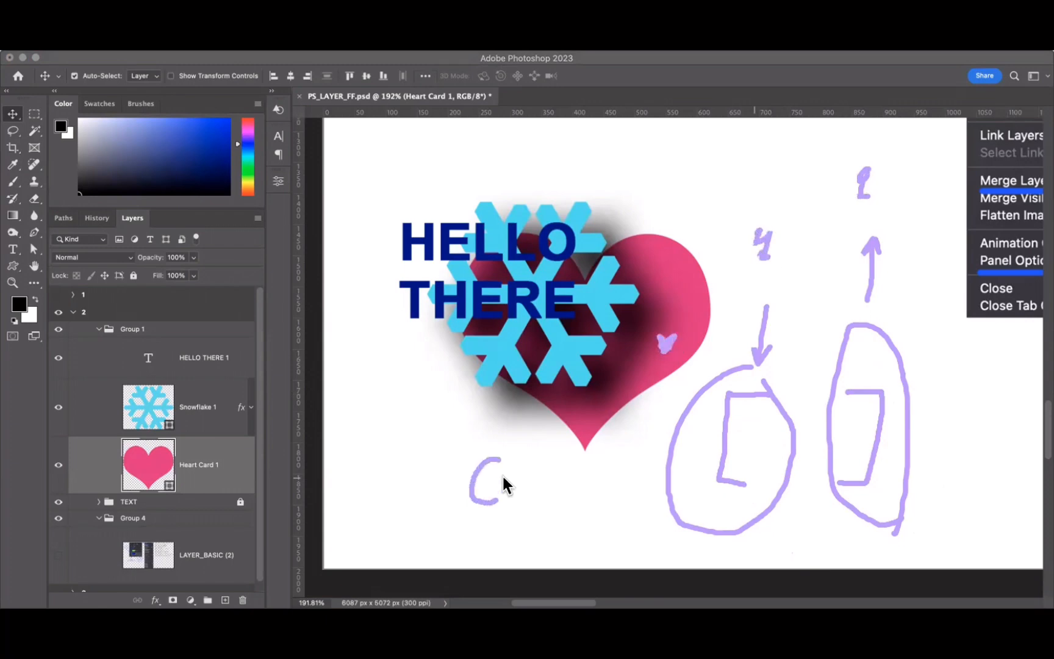
pyautogui.moveTo(522, 462); pyautogui.dragTo(520, 494)
pyautogui.moveTo(557, 458); pyautogui.dragTo(552, 499)
pyautogui.moveTo(228, 437)
pyautogui.mouseDown()
pyautogui.moveTo(261, 375)
pyautogui.moveTo(249, 357)
pyautogui.moveTo(243, 373)
pyautogui.moveTo(260, 356)
pyautogui.mouseUp()
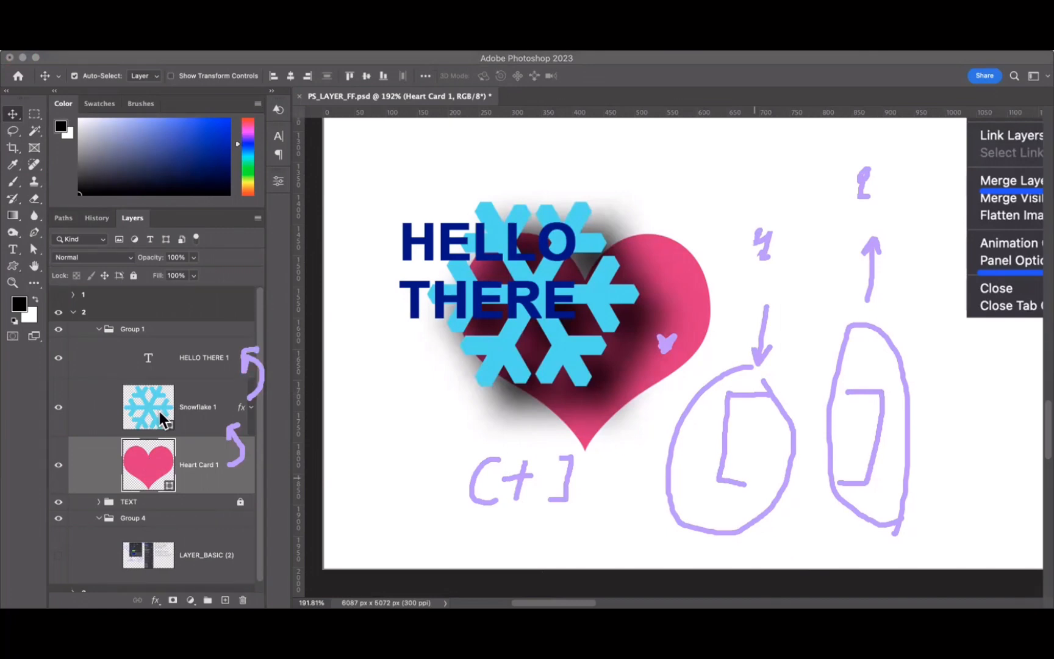
pyautogui.moveTo(130, 395); pyautogui.dragTo(103, 415)
pyautogui.moveTo(135, 355); pyautogui.dragTo(115, 369)
pyautogui.moveTo(273, 392)
pyautogui.mouseDown()
pyautogui.moveTo(297, 411)
pyautogui.moveTo(272, 419)
pyautogui.moveTo(307, 404)
pyautogui.mouseUp()
pyautogui.press('Escape')
# Bring Heart Card 1 forward one level at a time above HELLO THERE 1, and send it back beneath Snowflake 1.
pyautogui.press('super+bracketright')
pyautogui.press('super+bracketright')
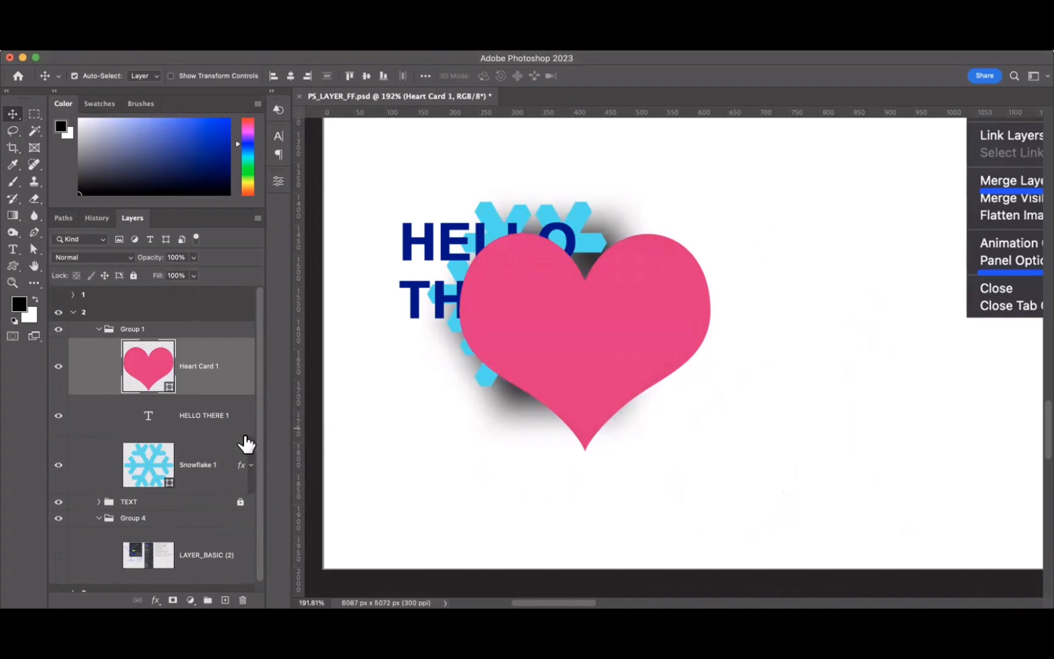
pyautogui.press('super+bracketleft')
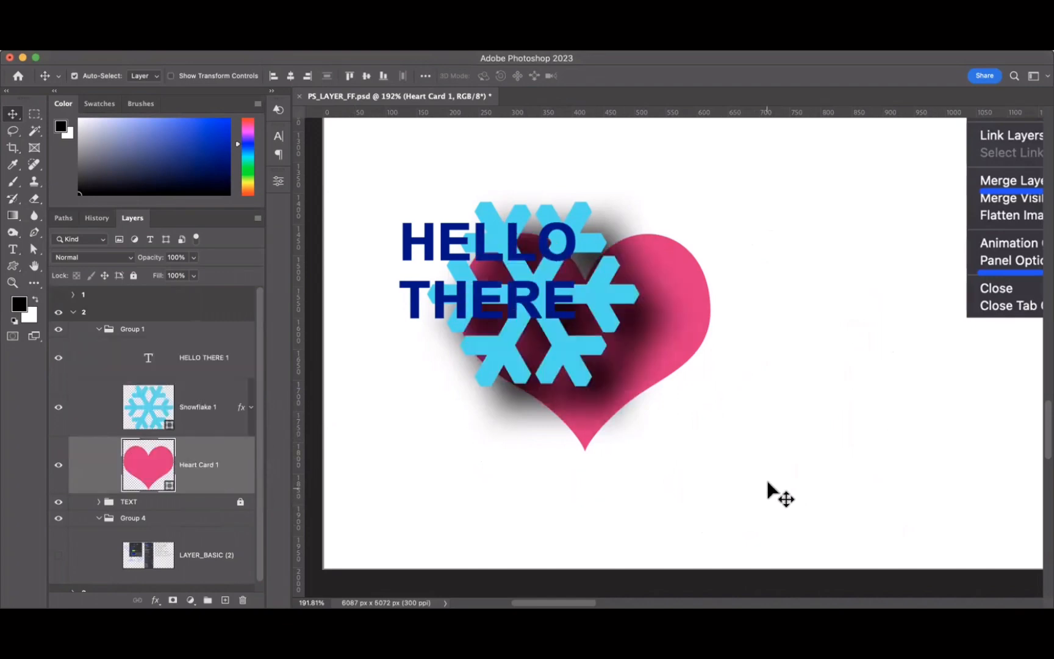
pyautogui.moveTo(695, 454); pyautogui.dragTo(686, 499)
pyautogui.moveTo(685, 481); pyautogui.dragTo(737, 472)
pyautogui.moveTo(728, 464)
pyautogui.mouseDown()
pyautogui.moveTo(720, 499)
pyautogui.moveTo(769, 493)
pyautogui.mouseUp()
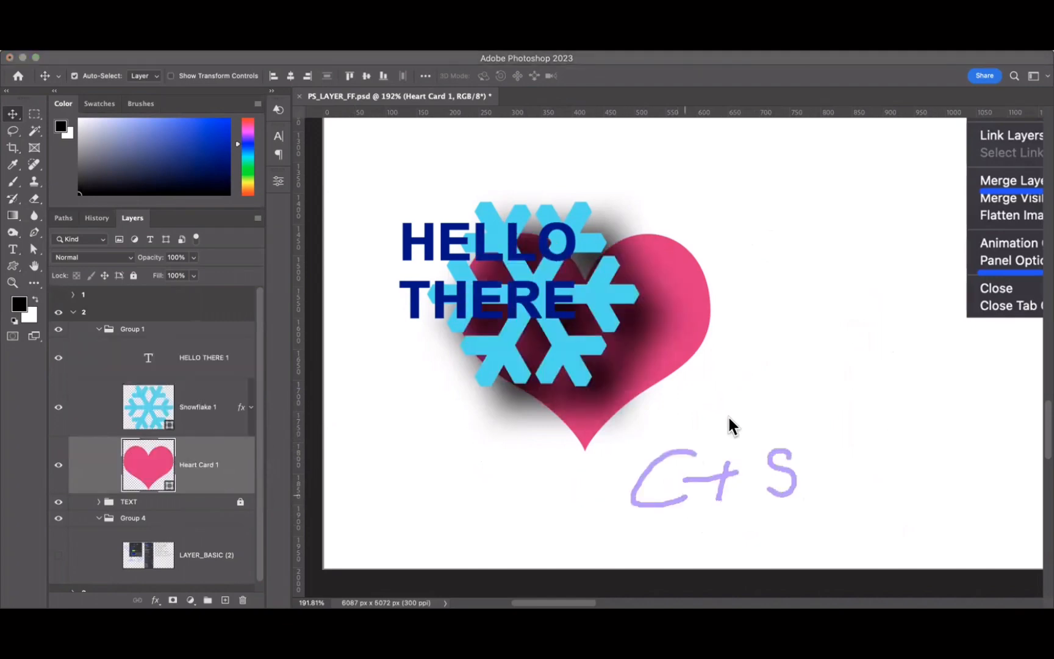
pyautogui.moveTo(745, 422); pyautogui.dragTo(749, 426)
pyautogui.moveTo(818, 424); pyautogui.dragTo(820, 433)
pyautogui.moveTo(831, 476); pyautogui.dragTo(864, 472)
pyautogui.moveTo(853, 454); pyautogui.dragTo(849, 476)
pyautogui.moveTo(910, 500); pyautogui.dragTo(876, 502)
pyautogui.moveTo(243, 426); pyautogui.dragTo(228, 444)
pyautogui.moveTo(230, 386)
pyautogui.mouseDown()
pyautogui.moveTo(245, 420)
pyautogui.moveTo(287, 408)
pyautogui.moveTo(279, 428)
pyautogui.mouseUp()
pyautogui.click(276, 442)
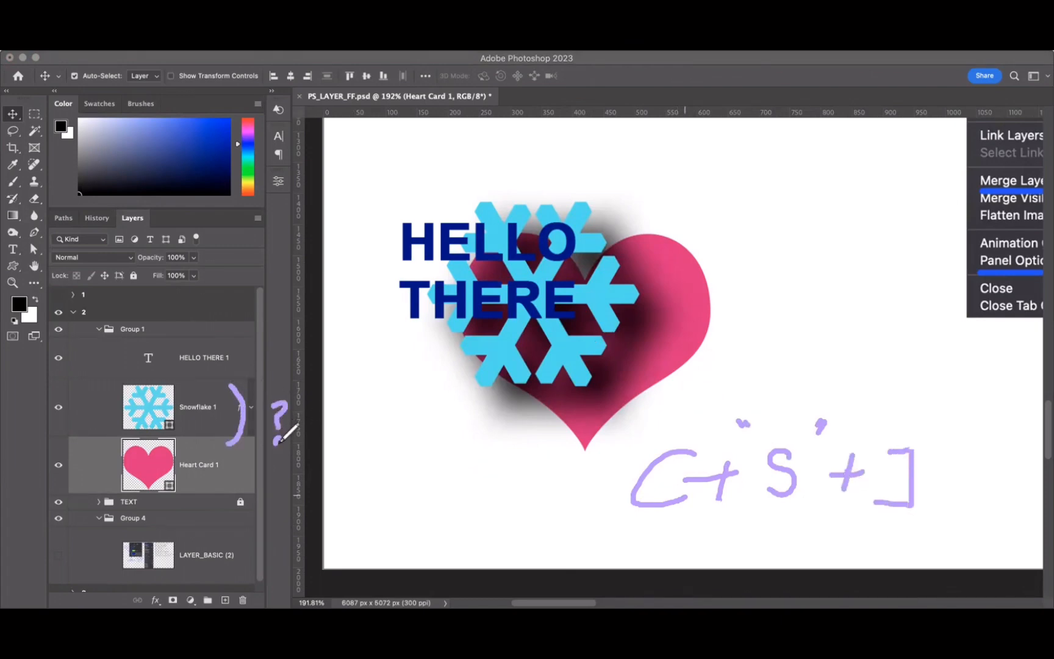
pyautogui.moveTo(345, 372); pyautogui.dragTo(244, 461)
pyautogui.moveTo(251, 386); pyautogui.dragTo(305, 433)
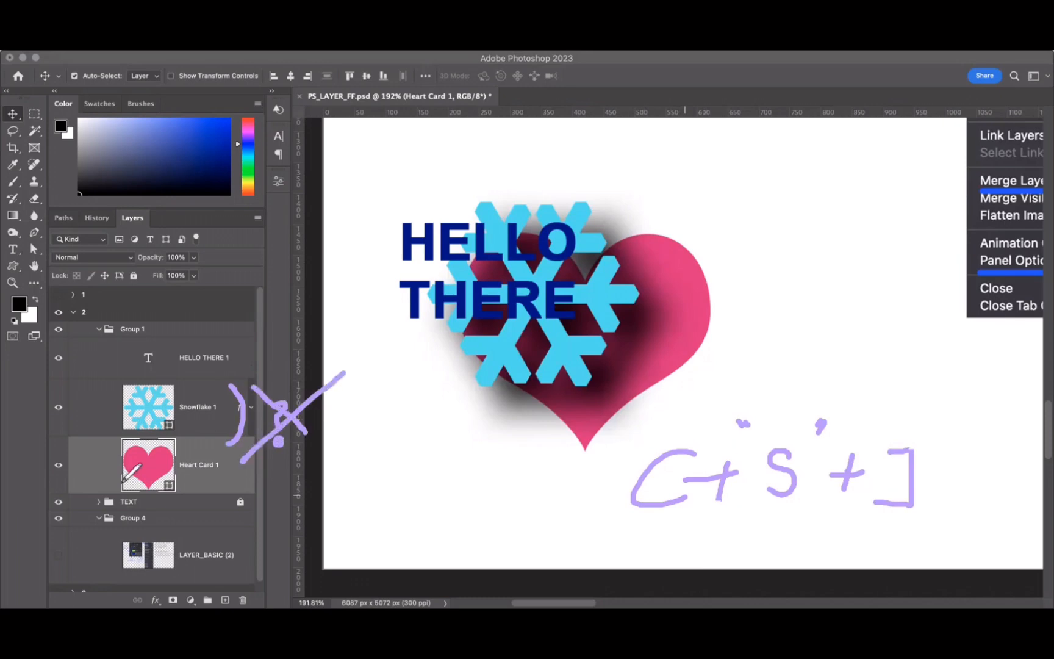
pyautogui.moveTo(128, 470)
pyautogui.mouseDown()
pyautogui.moveTo(143, 351)
pyautogui.moveTo(160, 336)
pyautogui.moveTo(149, 331)
pyautogui.moveTo(163, 348)
pyautogui.mouseUp()
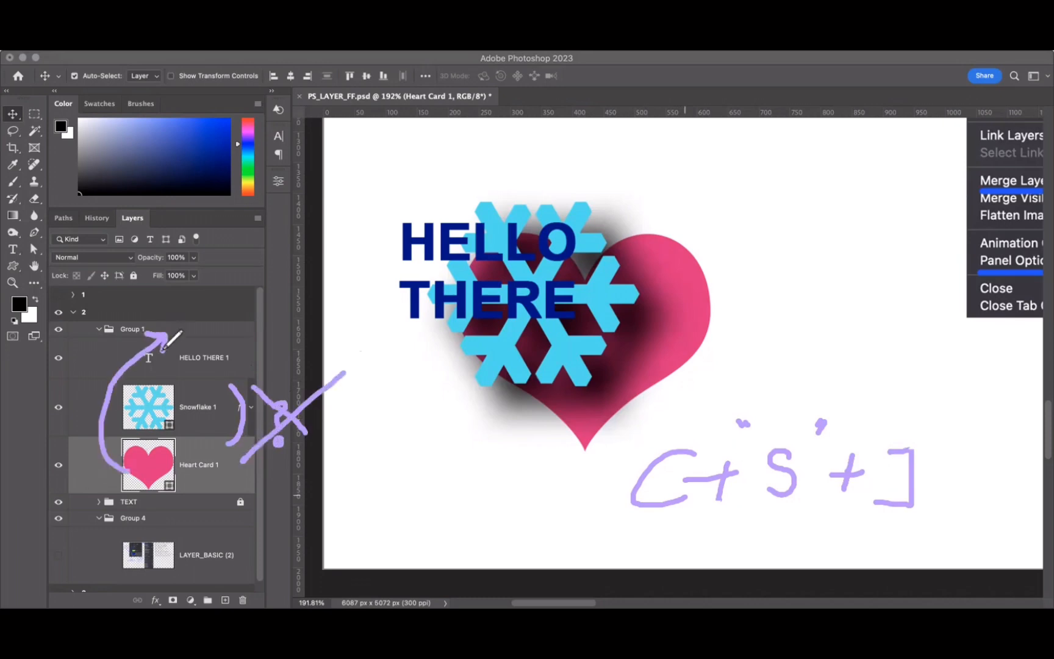
# Bring Heart Card 1 straight to the front of Group 1, above HELLO THERE 1.
pyautogui.press('super+shift+bracketright')
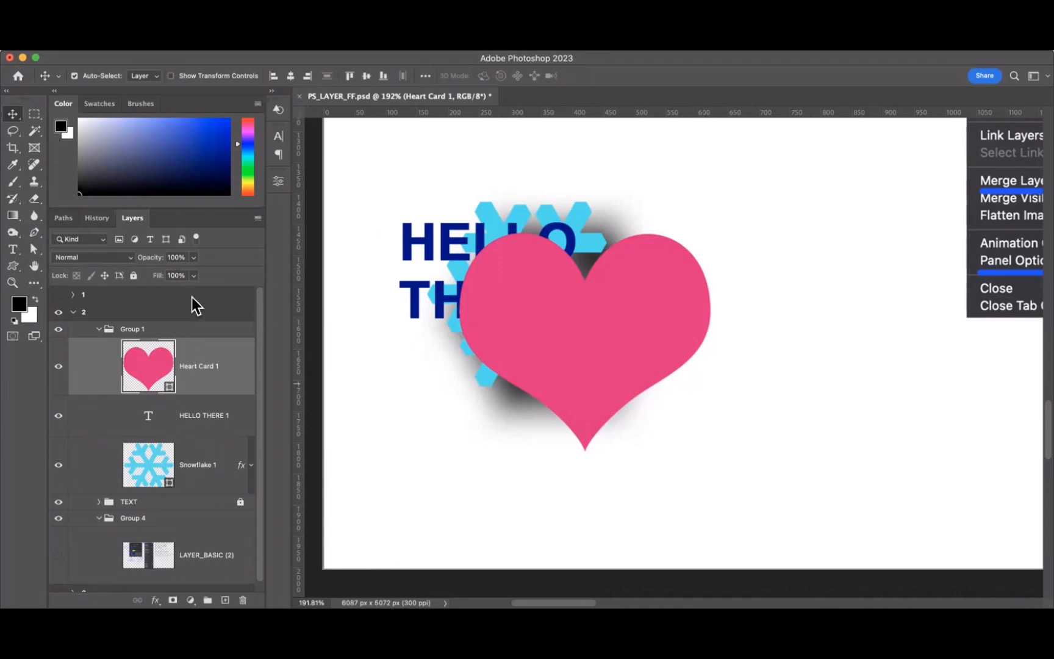
pyautogui.moveTo(202, 266)
pyautogui.mouseDown()
pyautogui.moveTo(166, 266)
pyautogui.moveTo(176, 247)
pyautogui.moveTo(201, 264)
pyautogui.moveTo(262, 215)
pyautogui.mouseUp()
pyautogui.press('Escape')
# Try lowering Heart Card 1's opacity to 35% and 0%, and restore it to 100%.
pyautogui.click(194, 259)
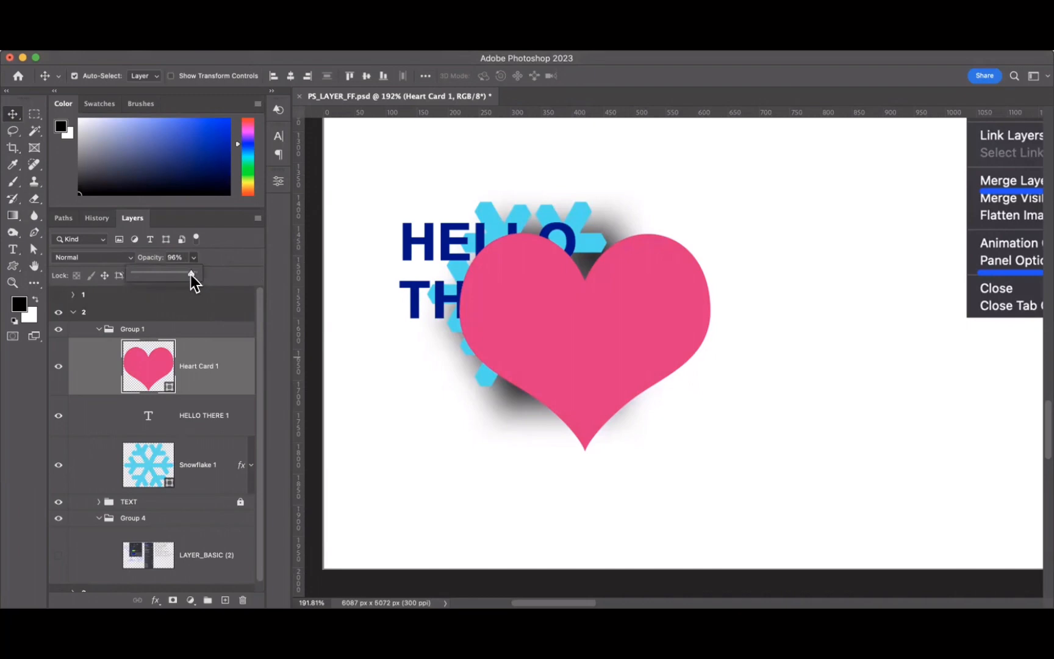
pyautogui.moveTo(156, 275)
pyautogui.mouseDown()
pyautogui.moveTo(125, 273)
pyautogui.moveTo(156, 281)
pyautogui.mouseUp()
pyautogui.moveTo(164, 274); pyautogui.dragTo(156, 275)
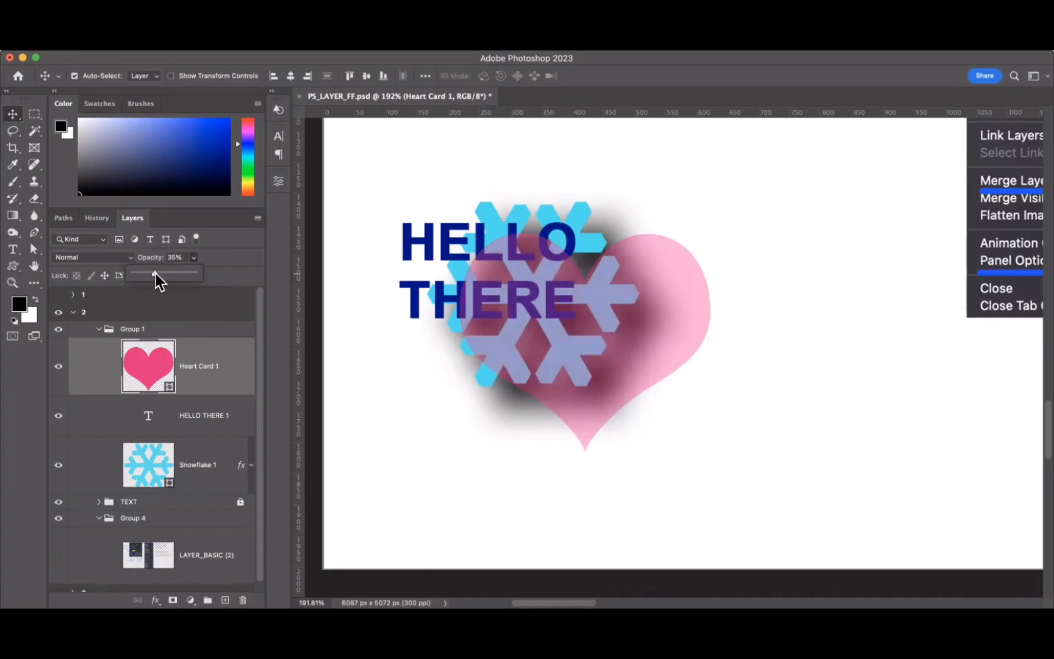
pyautogui.moveTo(156, 273); pyautogui.dragTo(71, 390)
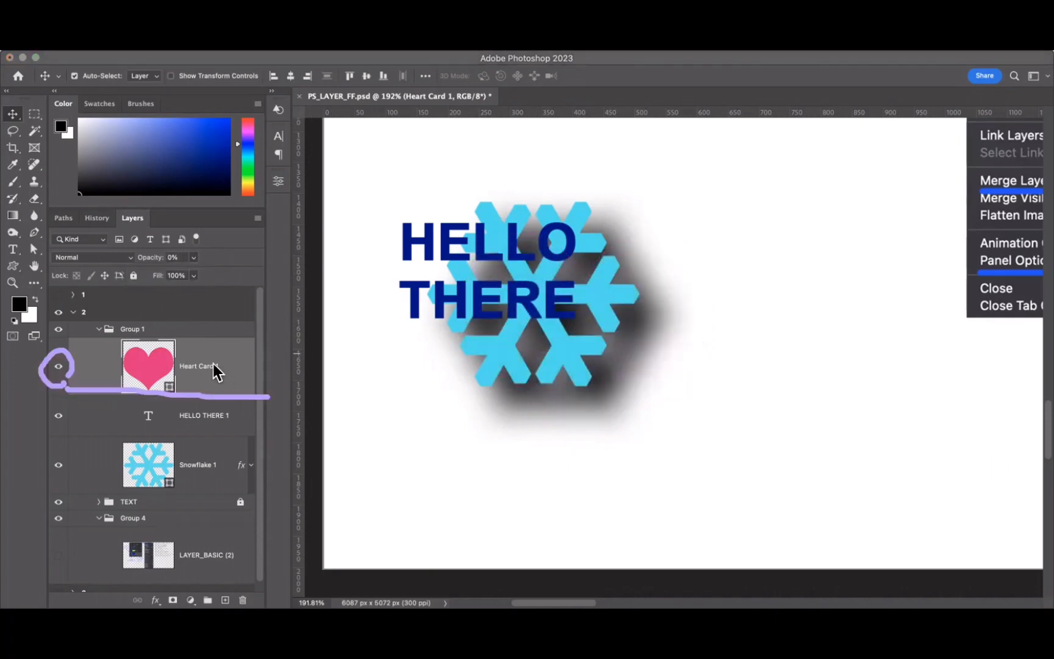
pyautogui.moveTo(214, 365)
pyautogui.mouseDown()
pyautogui.moveTo(436, 345)
pyautogui.moveTo(516, 312)
pyautogui.mouseUp()
pyautogui.click(194, 257)
pyautogui.moveTo(193, 276); pyautogui.dragTo(255, 379)
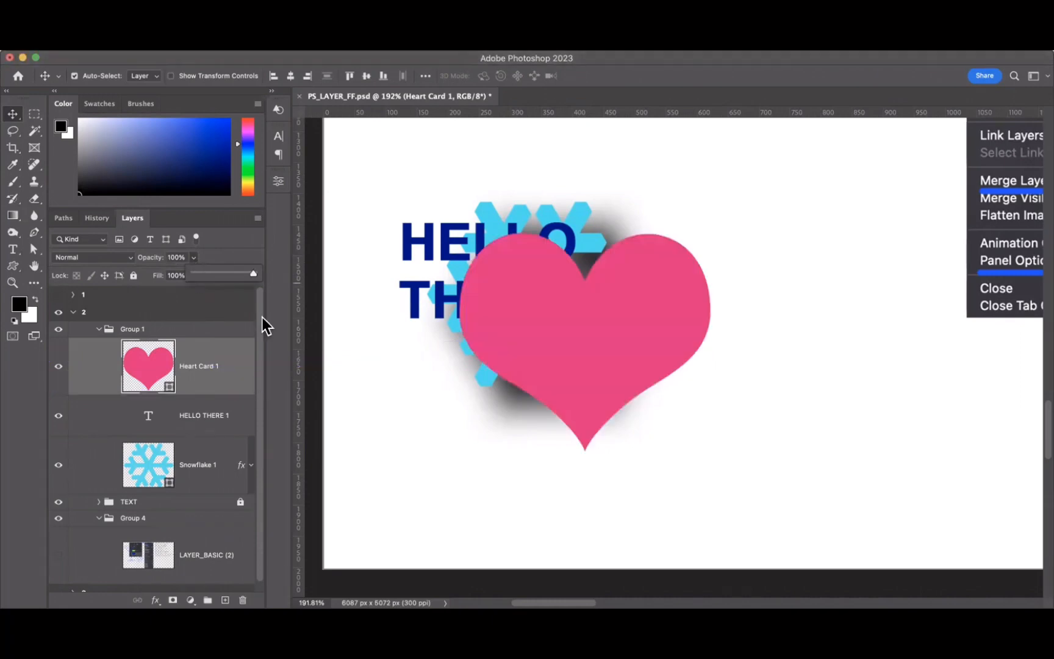
pyautogui.click(254, 234)
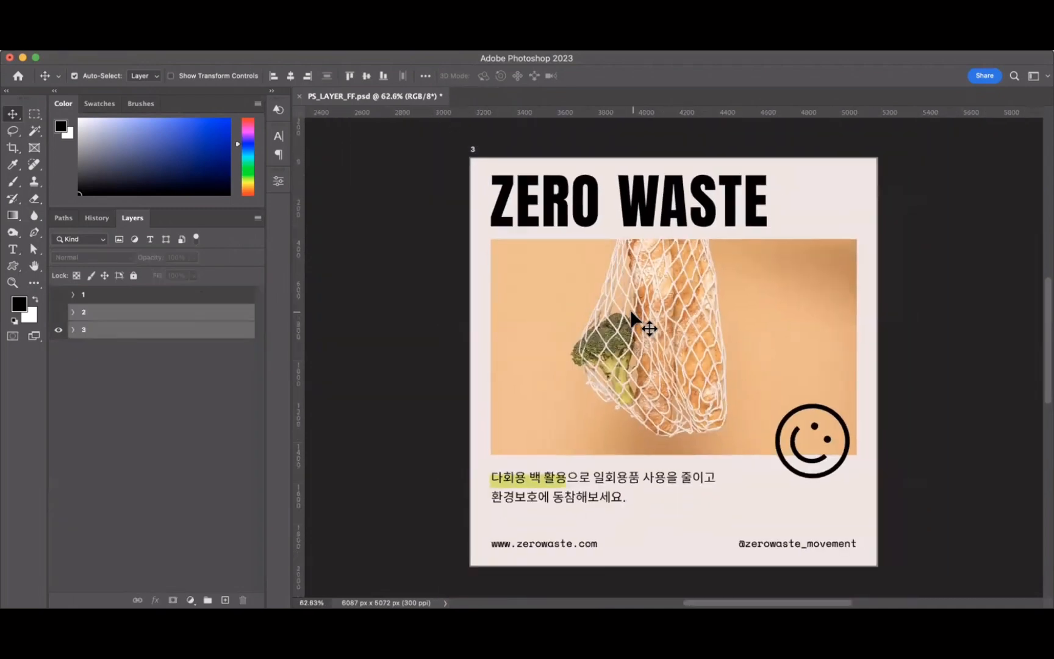
# Try scaling the Smile icon on artboard 3 to 128.44% and rotating it 21.15°, and undo the transform.
pyautogui.hscroll(2, 631, 312)
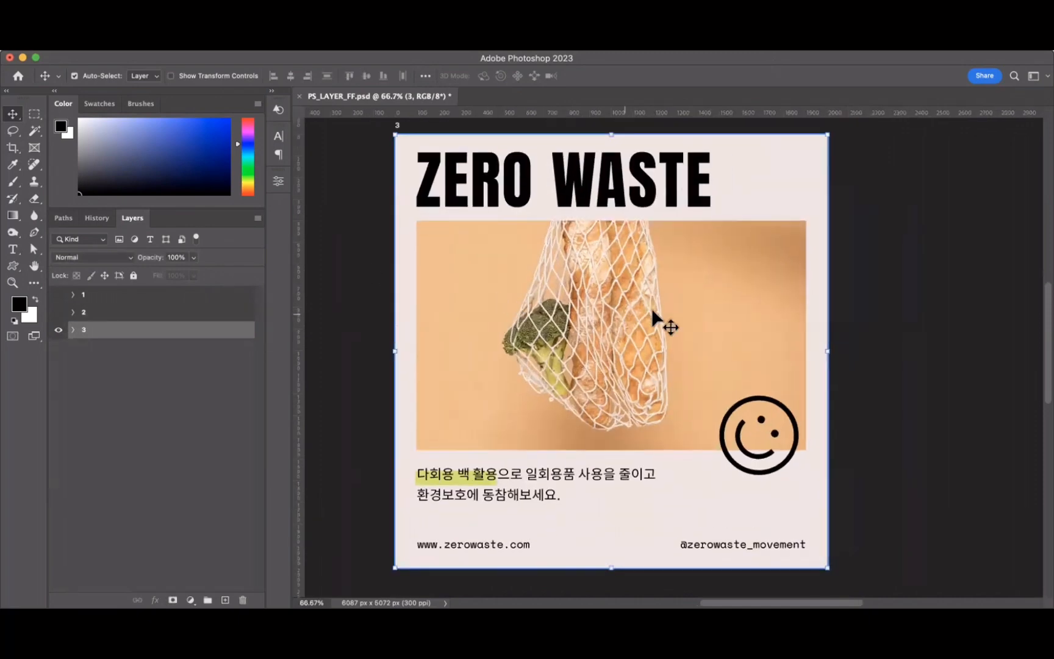
pyautogui.click(760, 397)
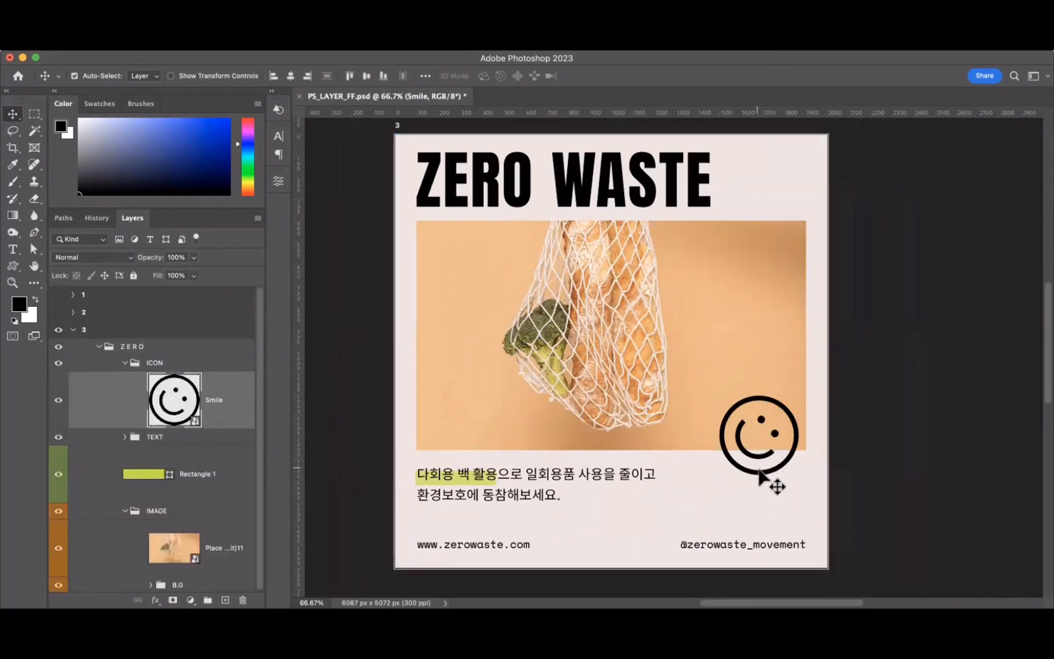
pyautogui.press('super+t')
pyautogui.moveTo(690, 468); pyautogui.dragTo(621, 499)
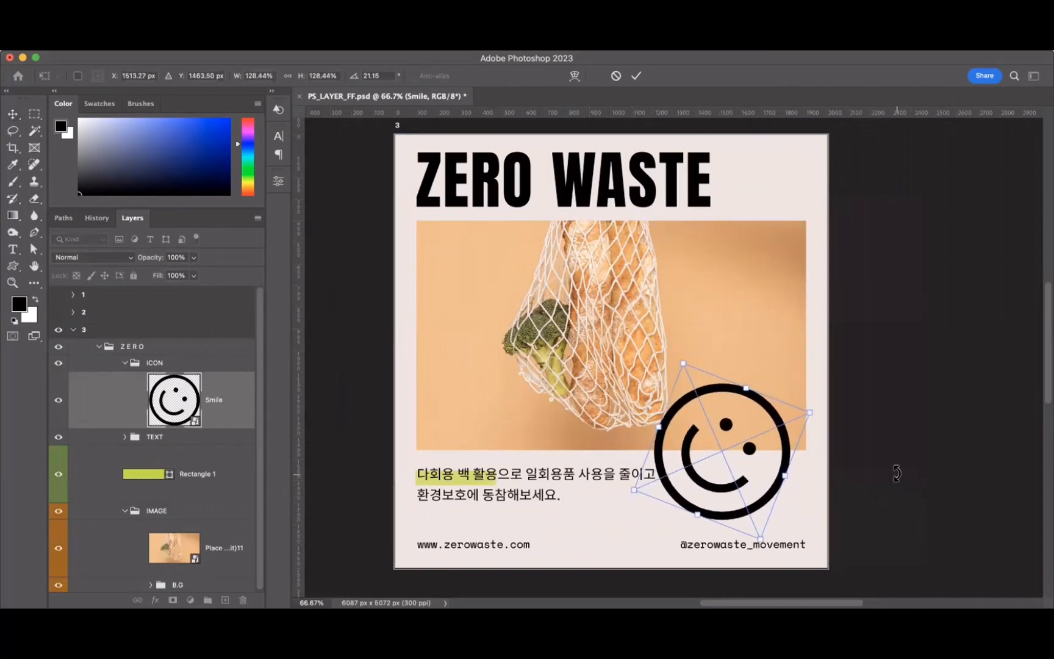
pyautogui.press('Escape')
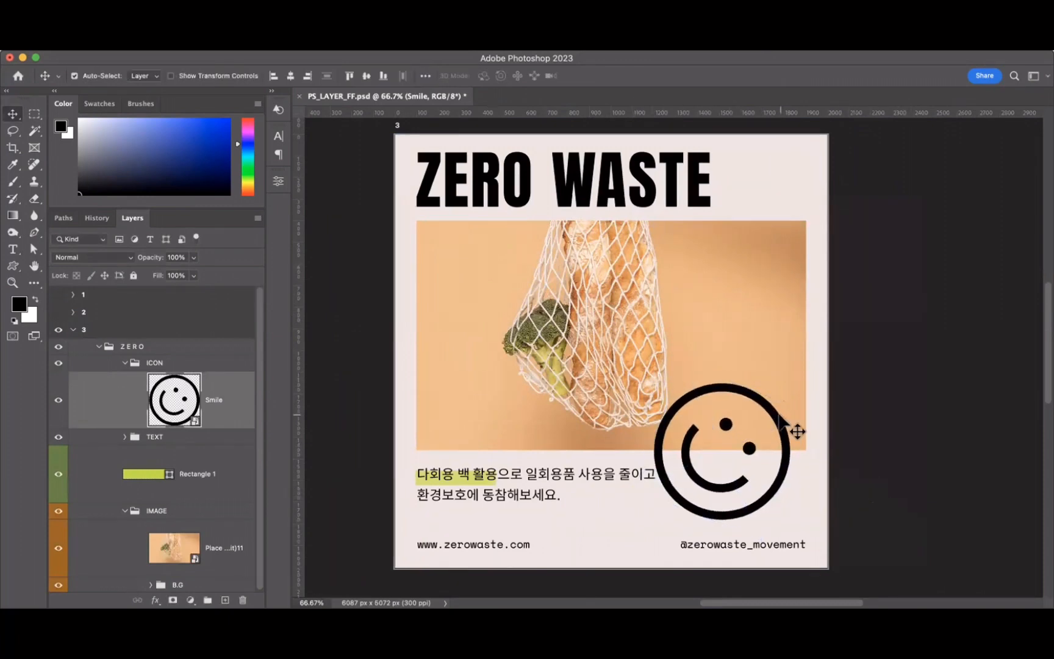
pyautogui.press('super')
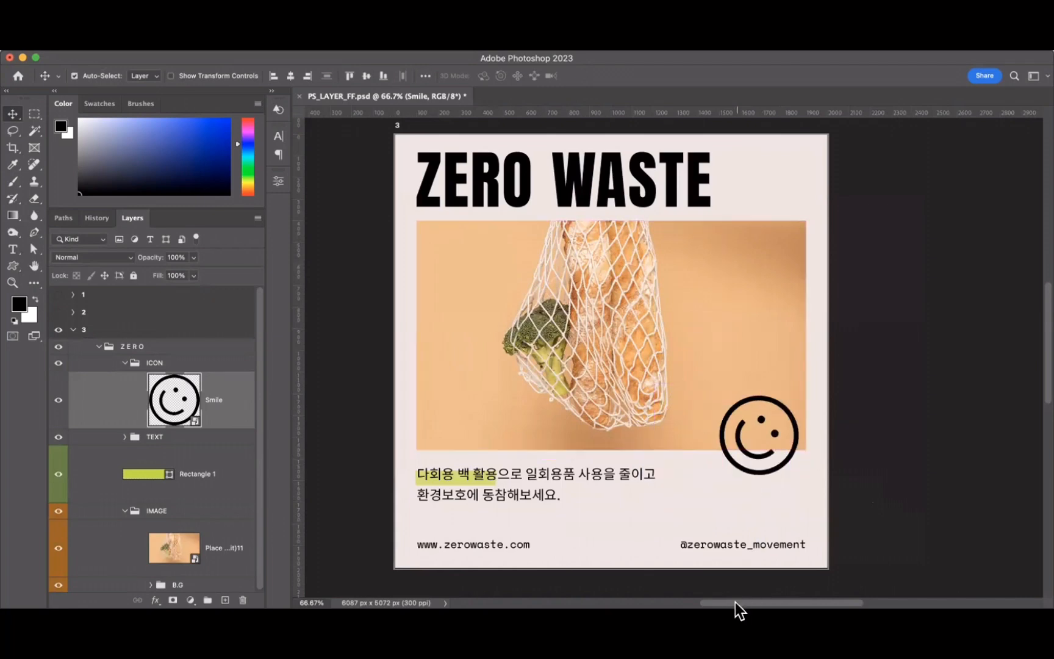
pyautogui.click(786, 553)
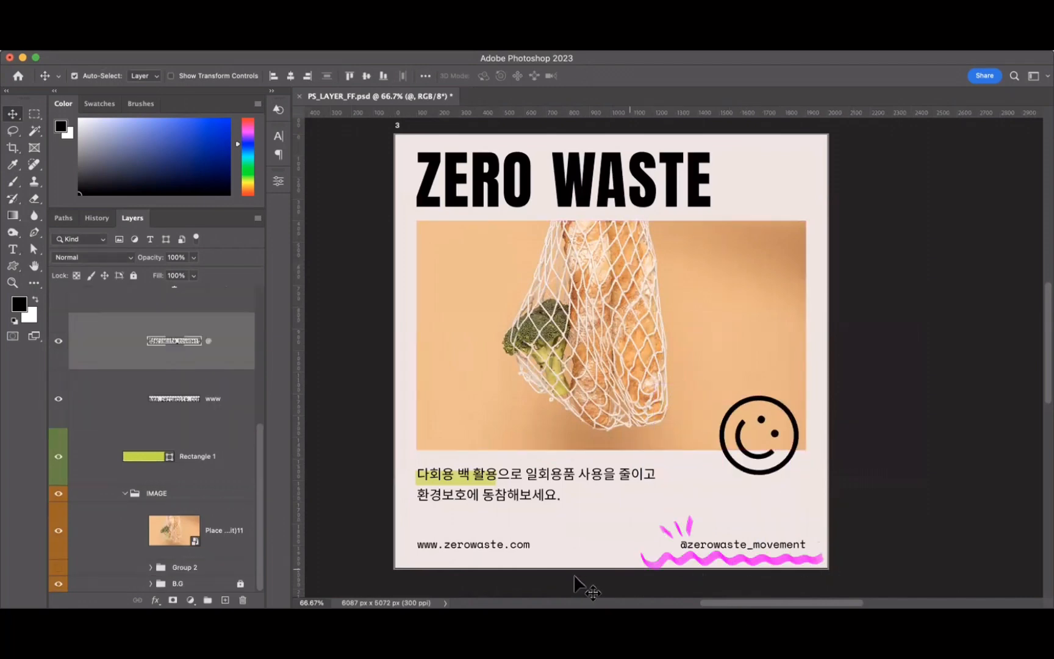
pyautogui.moveTo(809, 362); pyautogui.dragTo(812, 475)
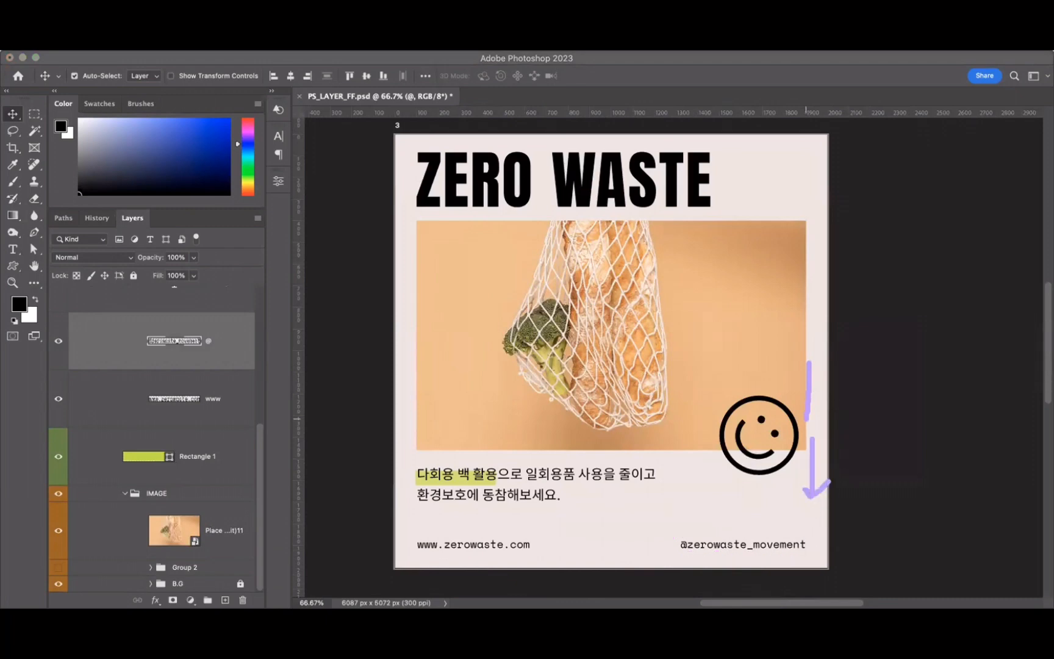
pyautogui.press('super+t')
pyautogui.moveTo(823, 528); pyautogui.dragTo(801, 517)
pyautogui.scroll(5, 848, 331)
pyautogui.scroll(-1, 870, 354)
pyautogui.moveTo(742, 495); pyautogui.dragTo(812, 430)
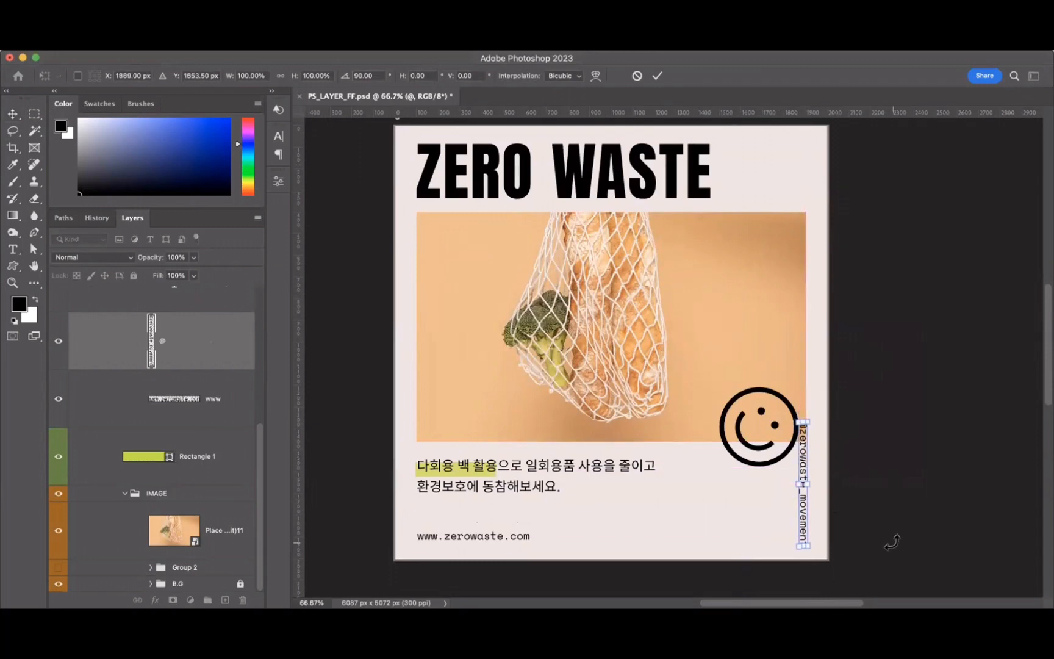
pyautogui.press('Return')
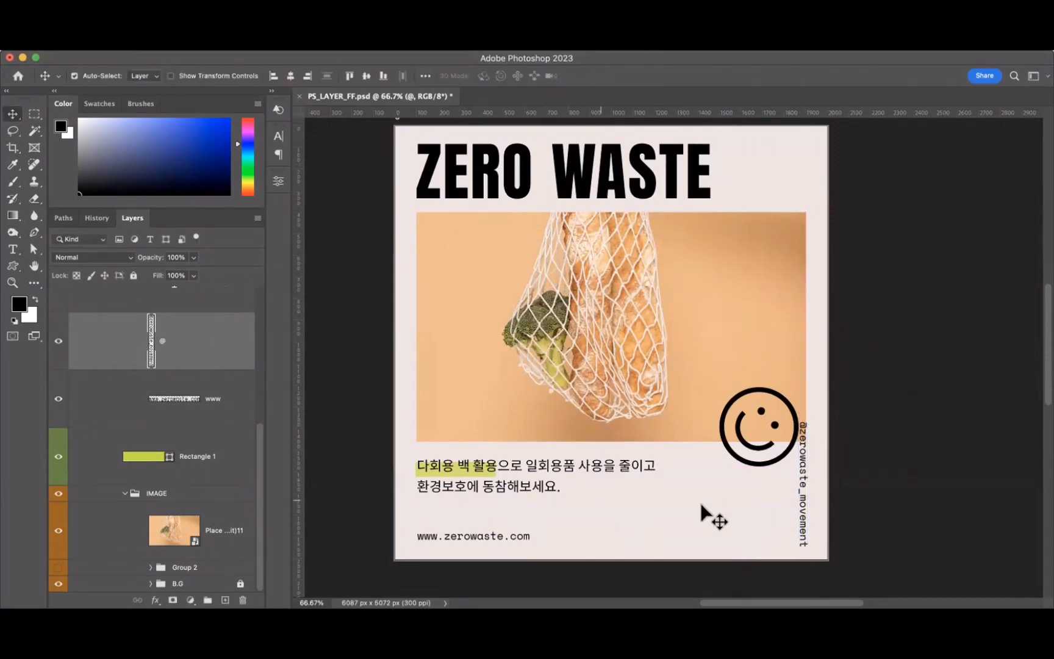
# Lower the opacity of Rectangle 1, the green highlight behind the description text, to 38%.
pyautogui.scroll(2, 600, 511)
pyautogui.scroll(1, 444, 473)
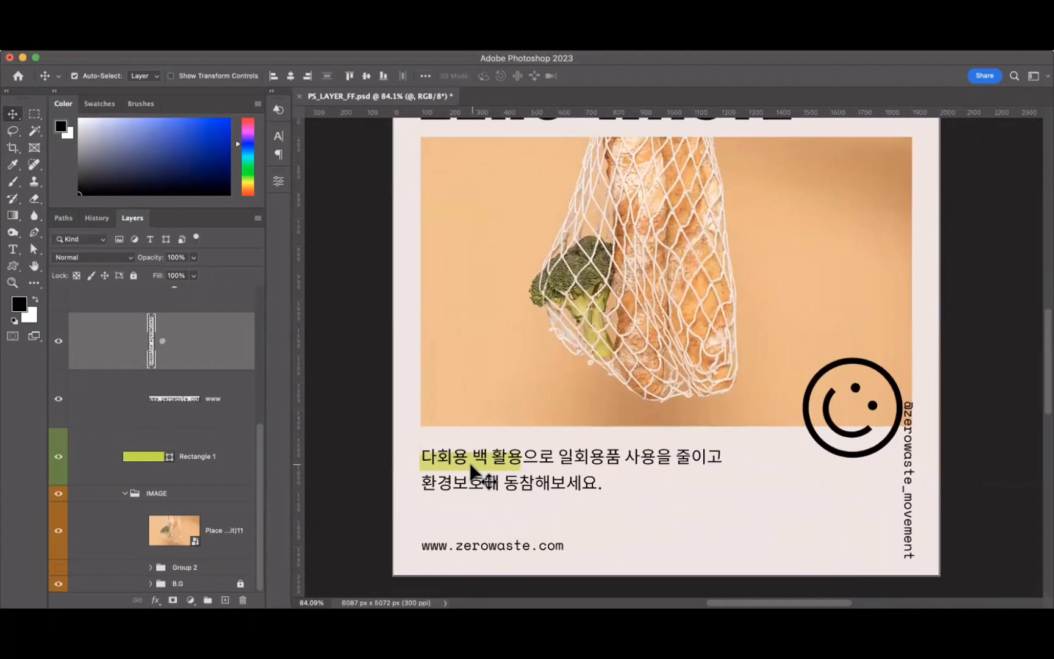
pyautogui.click(475, 469)
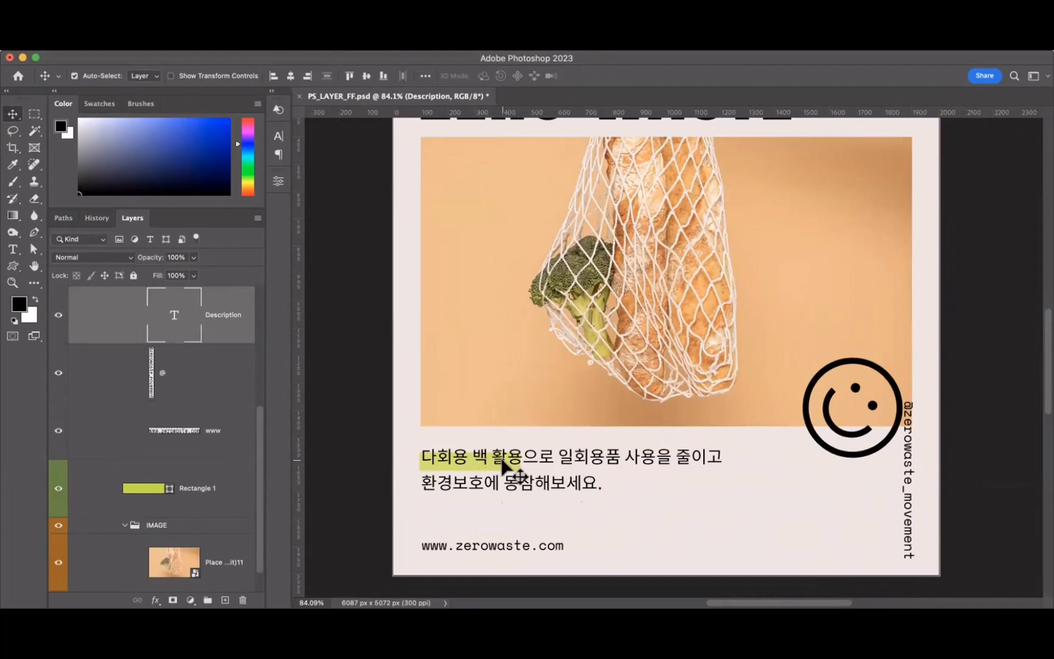
pyautogui.moveTo(259, 407); pyautogui.dragTo(236, 459)
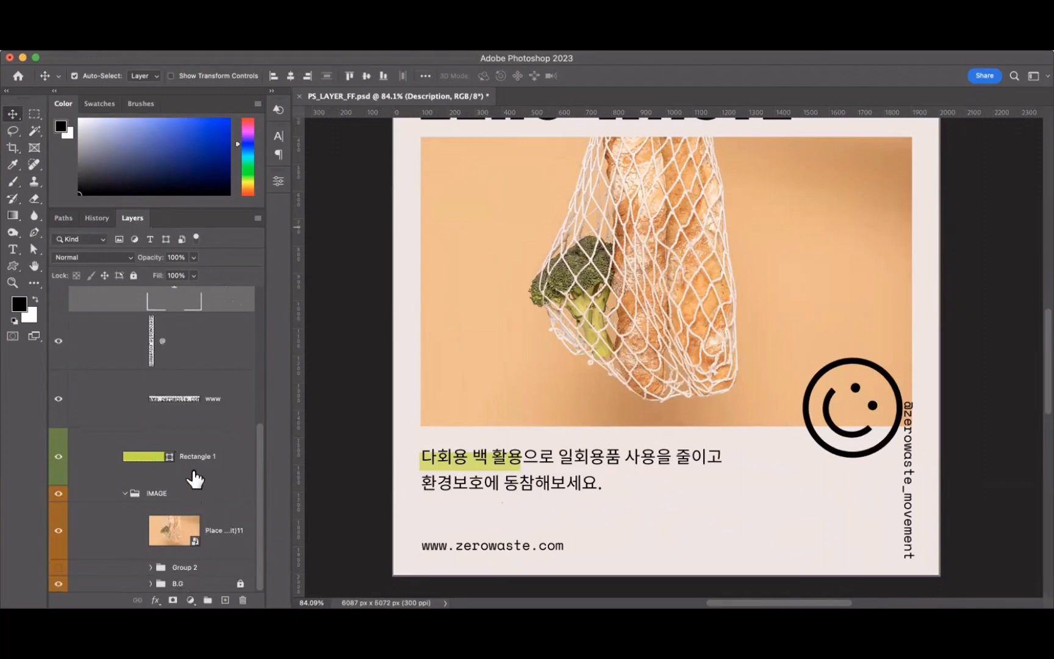
pyautogui.click(163, 437)
pyautogui.click(194, 258)
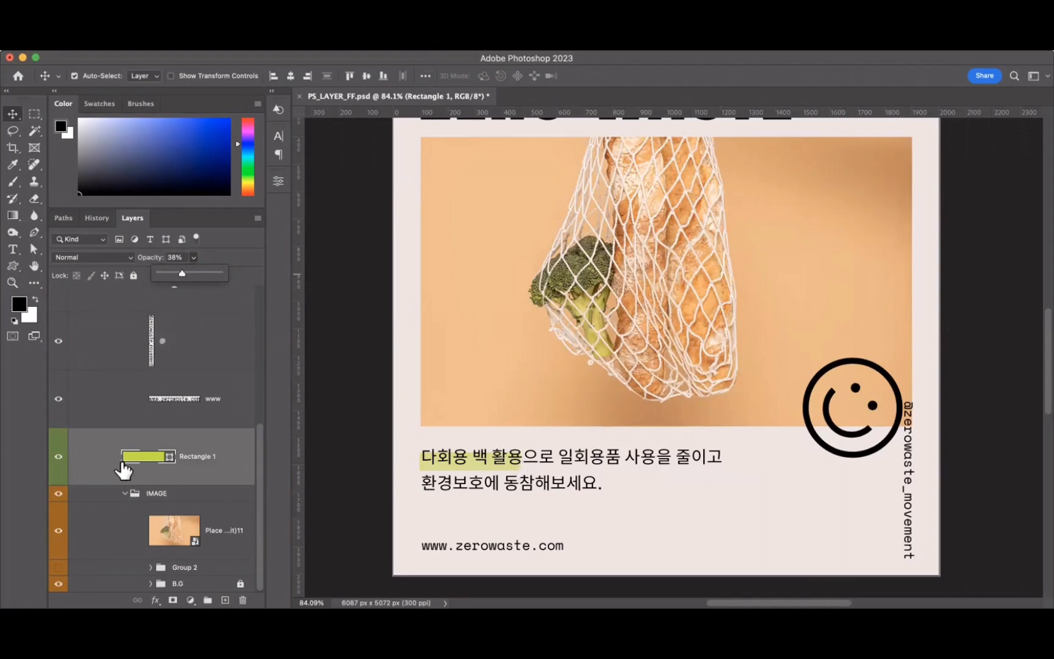
# Collapse the TEXT, ICON and IMAGE groups inside the ZERO group.
pyautogui.moveTo(262, 437); pyautogui.dragTo(261, 317)
pyautogui.click(125, 403)
pyautogui.click(126, 347)
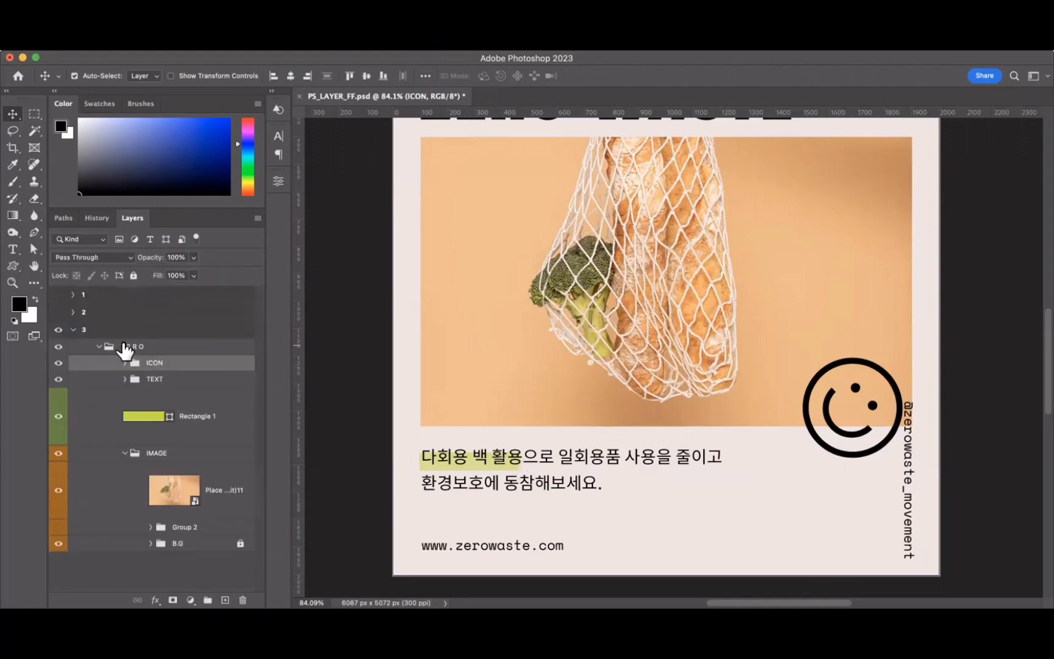
pyautogui.click(121, 455)
pyautogui.click(125, 453)
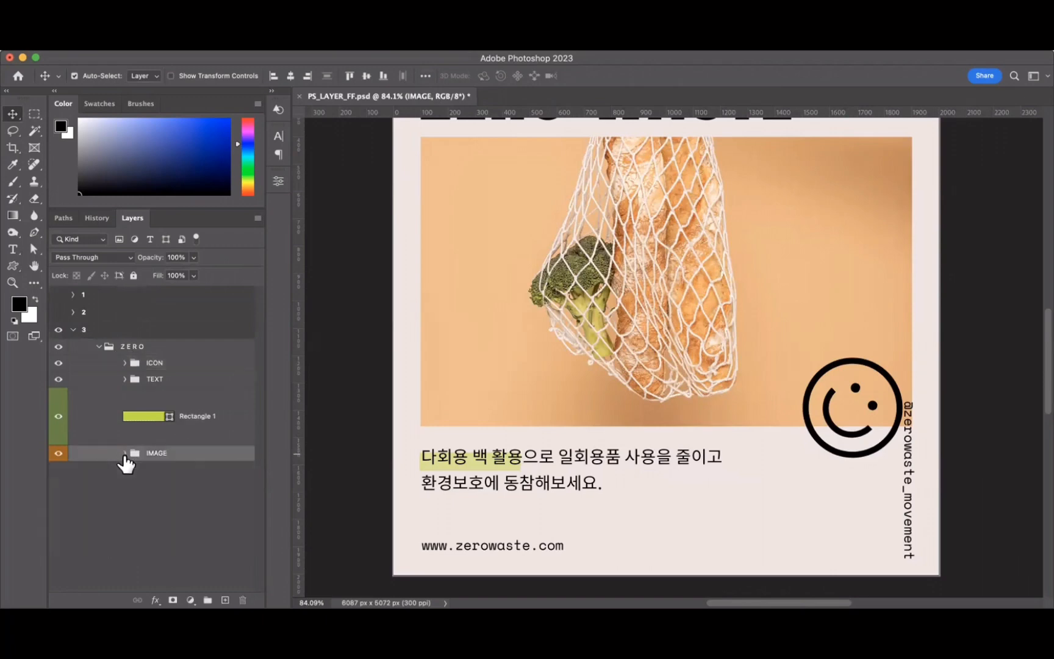
# Put Rectangle 1 into a new group of its own between TEXT and IMAGE, and collapse that group.
pyautogui.click(154, 366)
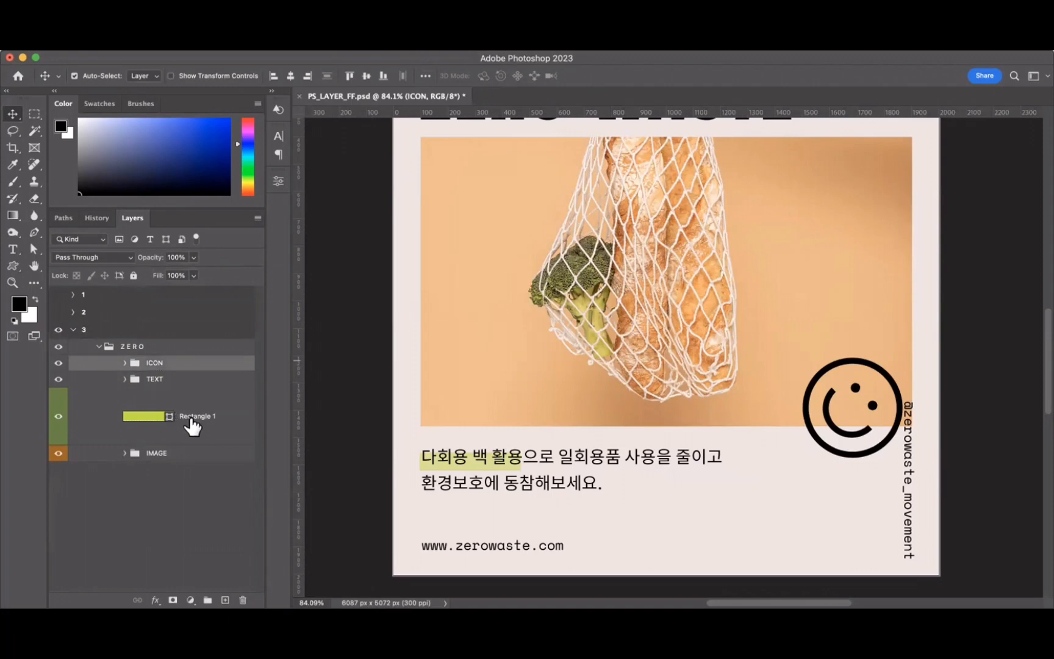
pyautogui.click(237, 412)
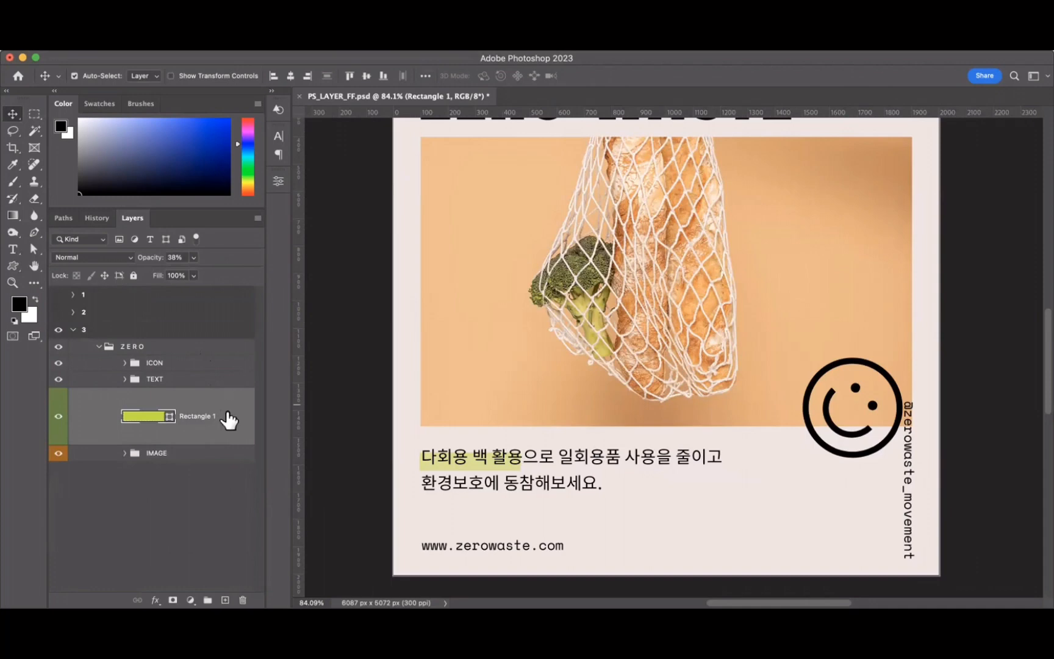
pyautogui.moveTo(207, 434); pyautogui.dragTo(208, 600)
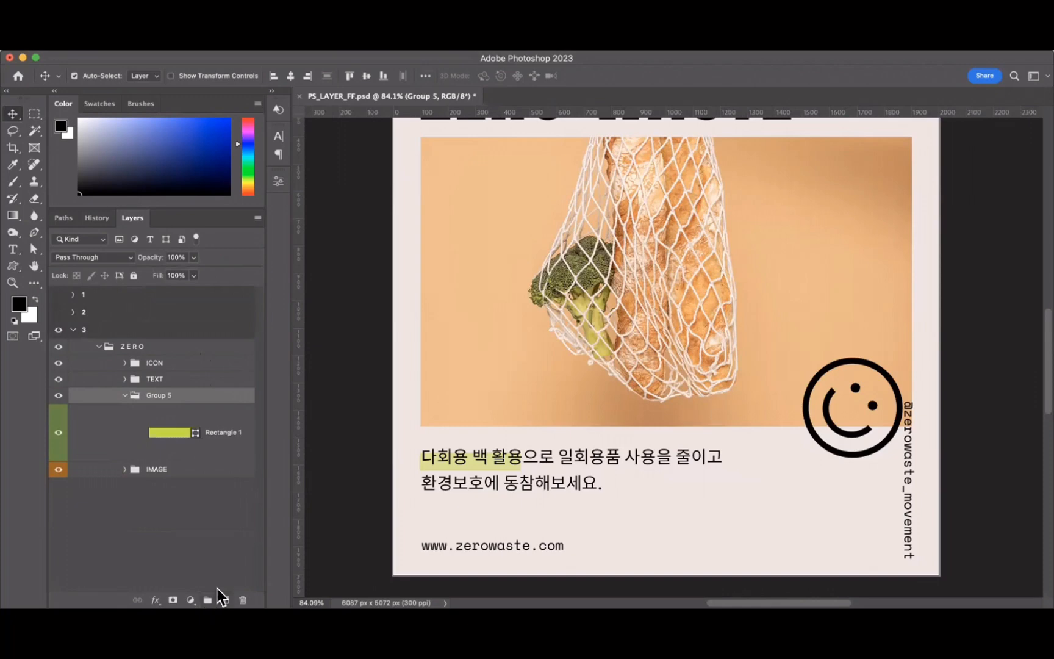
pyautogui.click(126, 396)
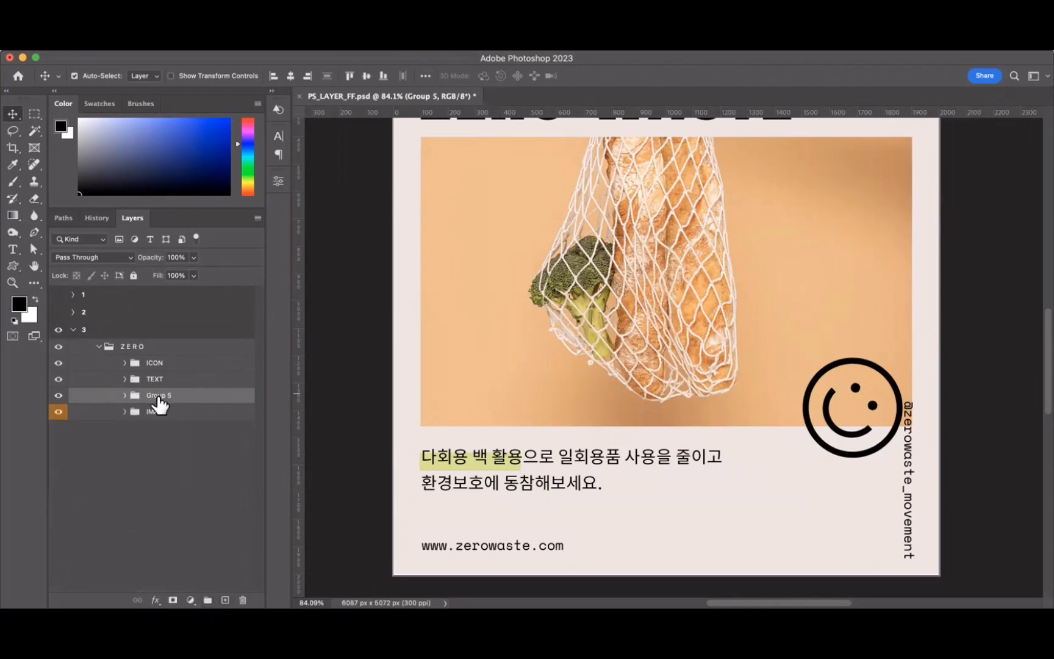
# Rename the new group holding Rectangle 1 as MARKER.
pyautogui.doubleClick(197, 400)
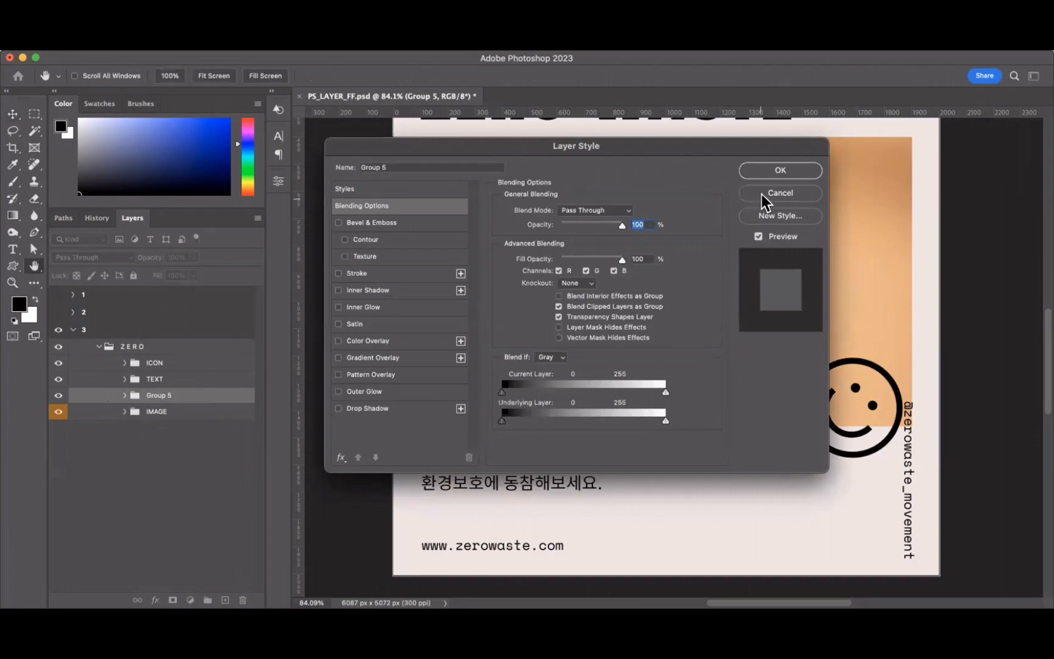
pyautogui.click(781, 193)
pyautogui.doubleClick(159, 395)
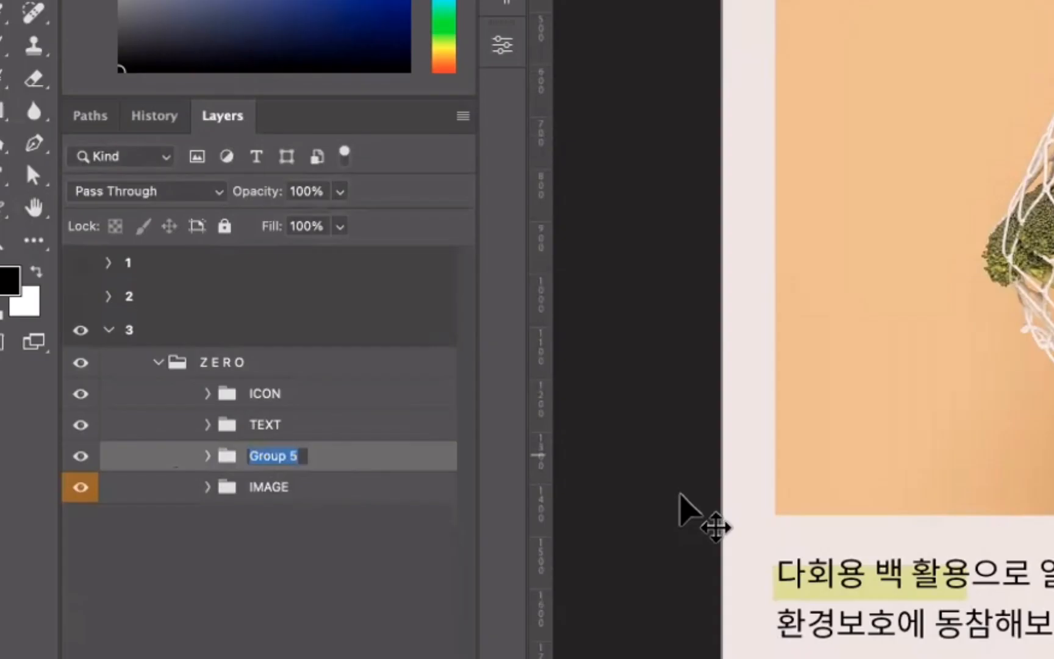
pyautogui.write('MARKER')
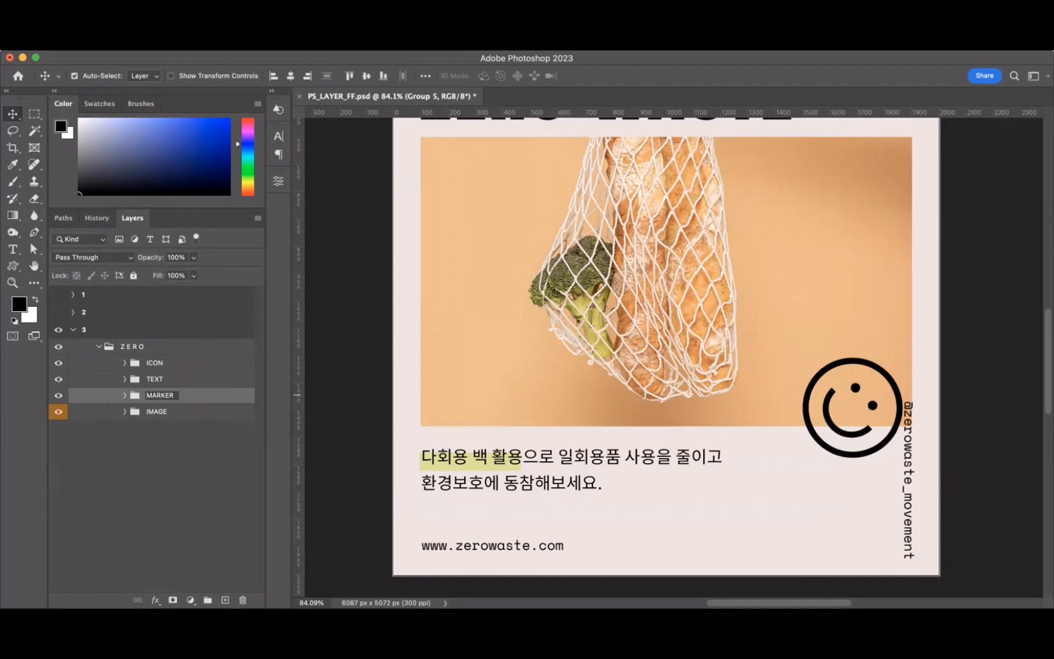
pyautogui.press('Return')
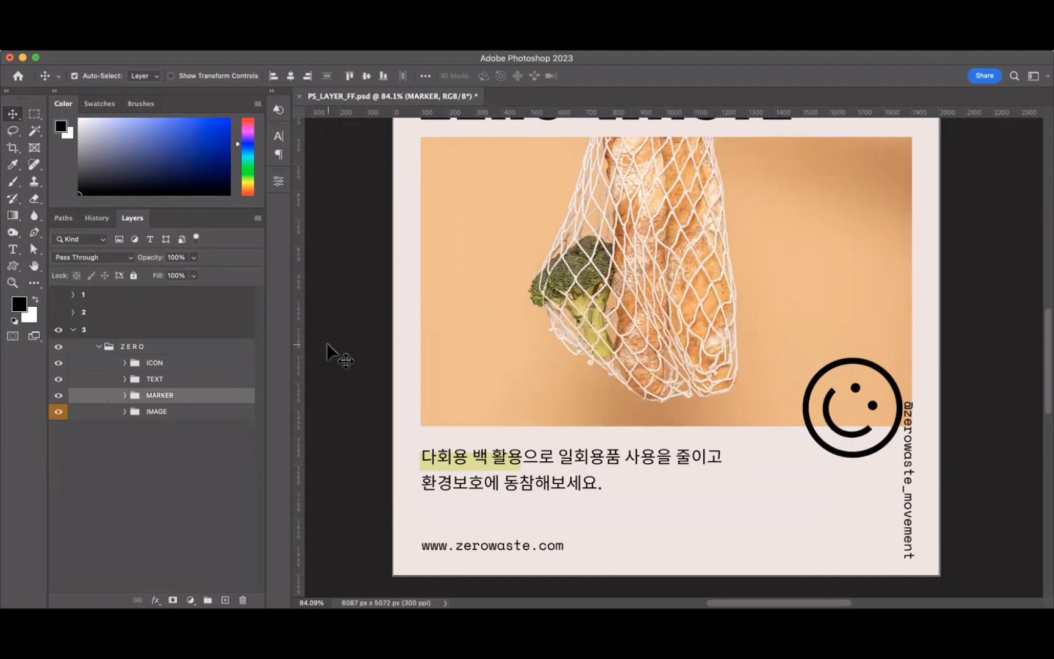
# Try moving the ZERO WASTE title down over the photo, and undo the move.
pyautogui.scroll(3, 812, 197)
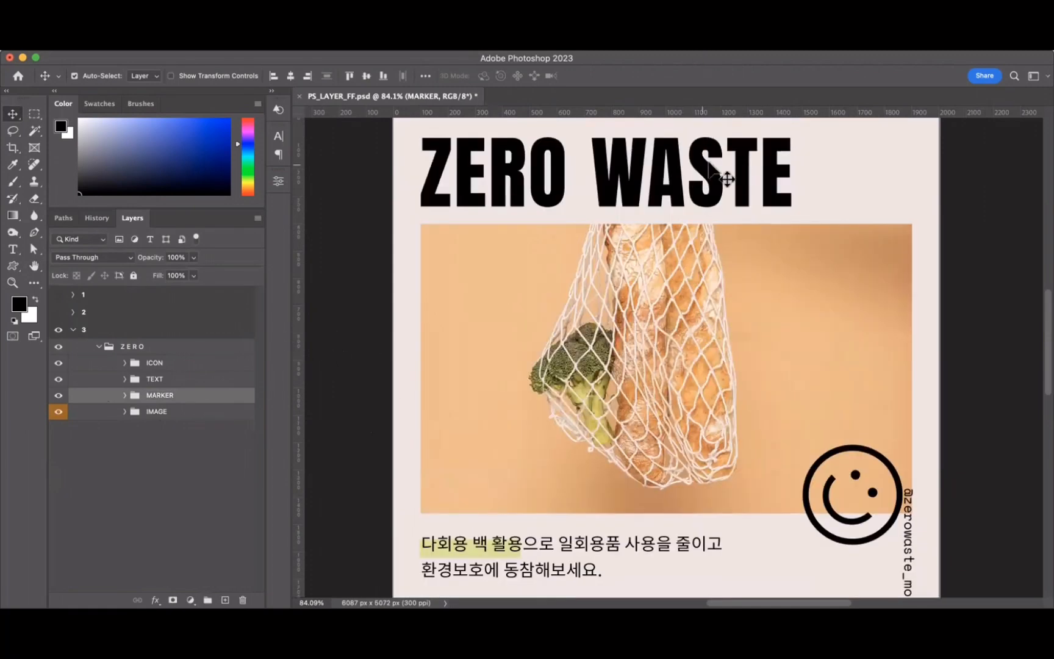
pyautogui.moveTo(714, 171); pyautogui.dragTo(791, 213)
pyautogui.press('super+z')
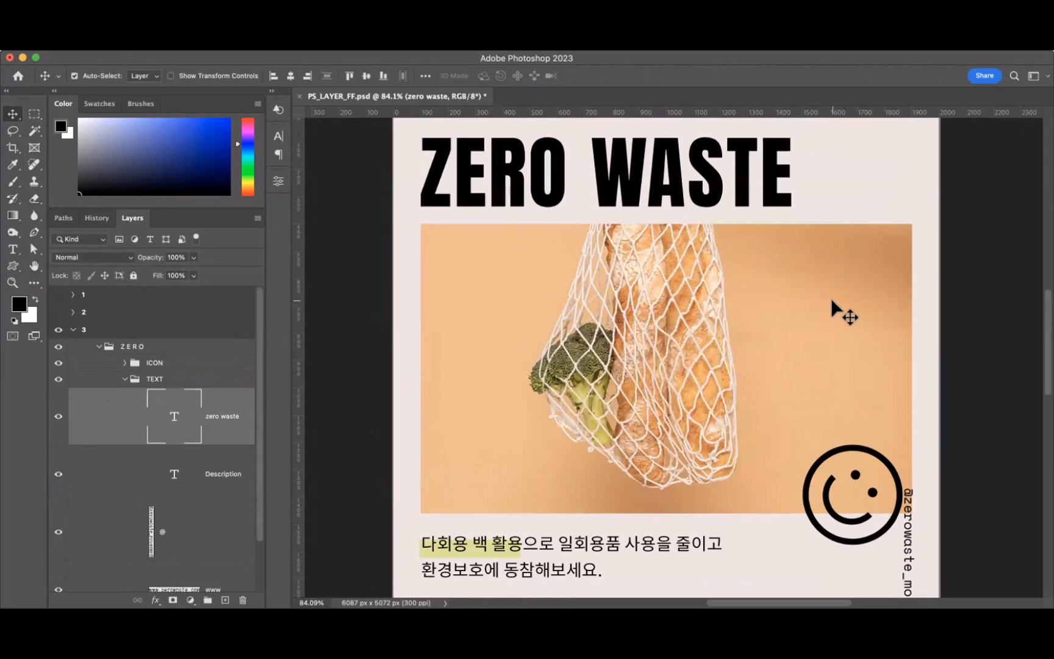
# Select the photo layer in the IMAGE group and lock it completely.
pyautogui.scroll(-3, 831, 297)
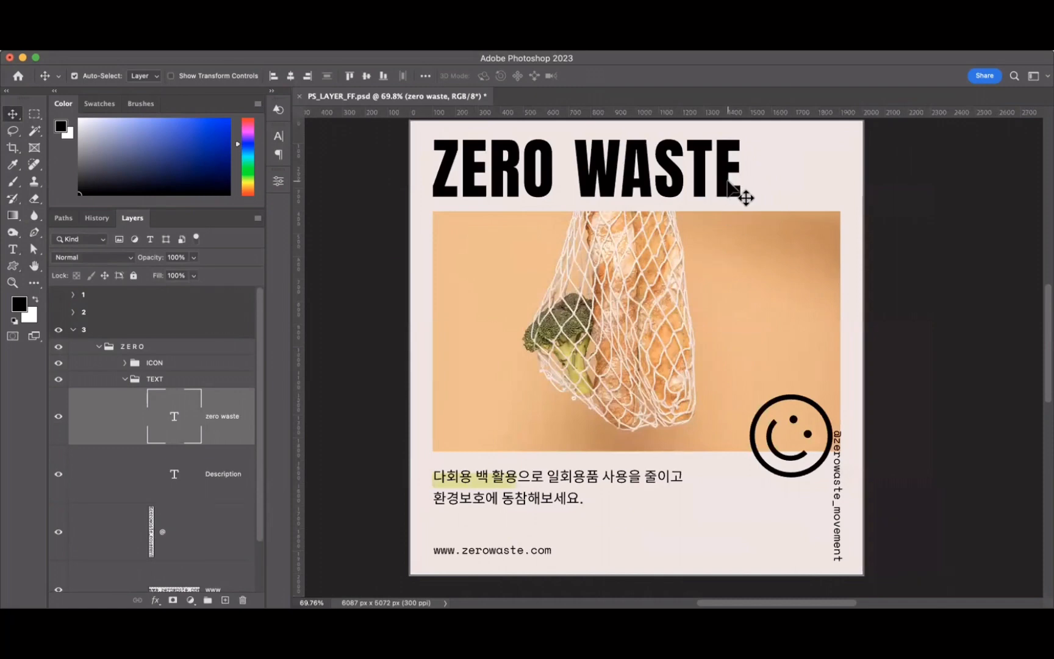
pyautogui.click(784, 405)
pyautogui.click(793, 421)
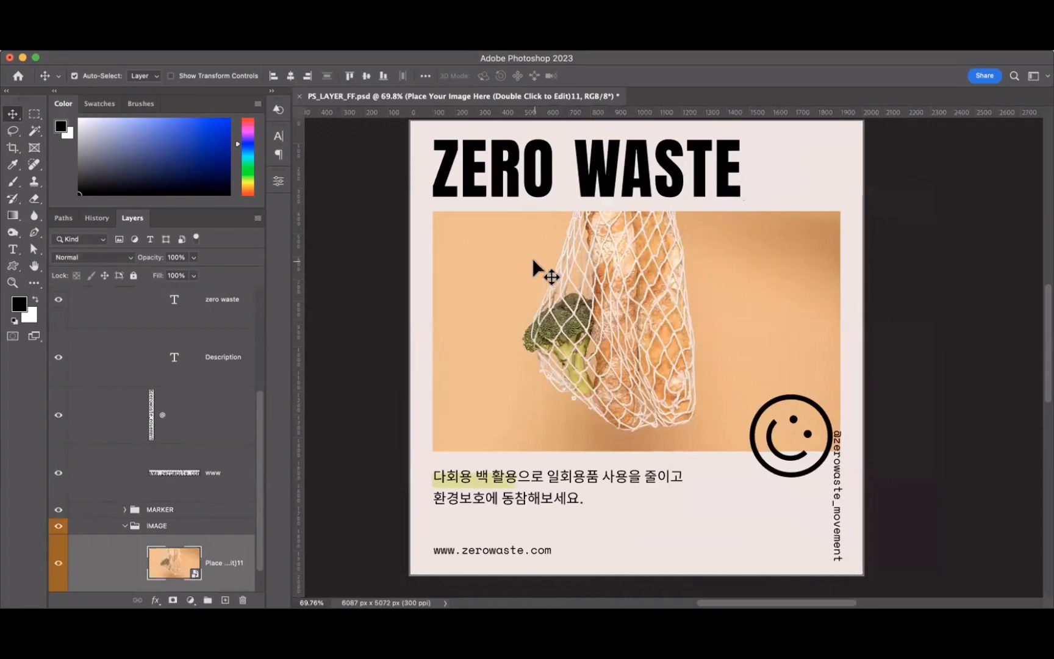
pyautogui.scroll(-2, 194, 397)
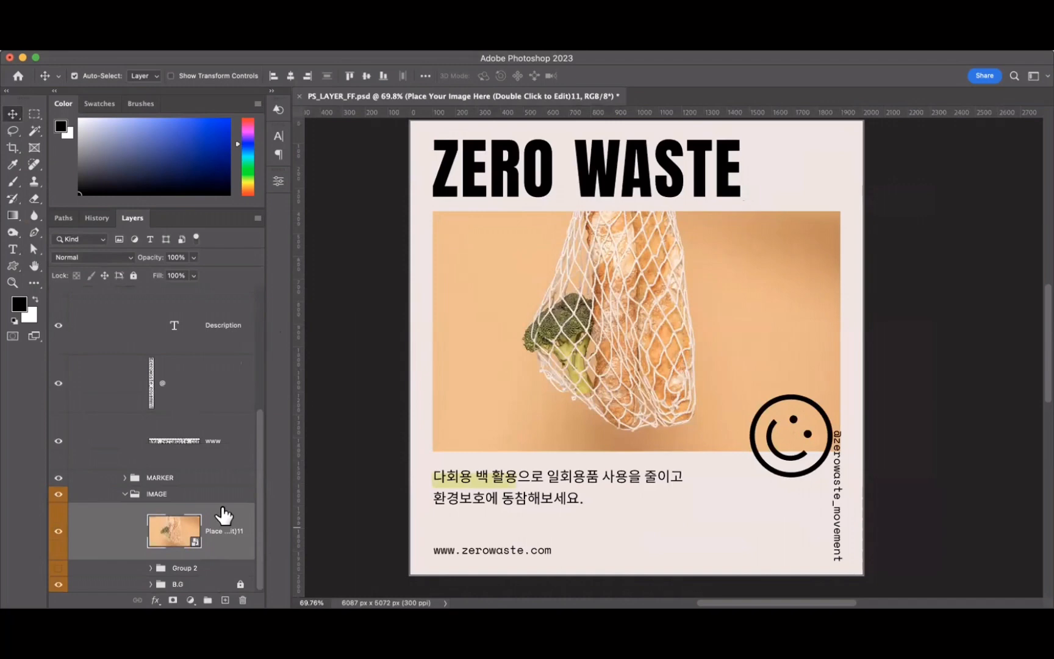
pyautogui.click(133, 276)
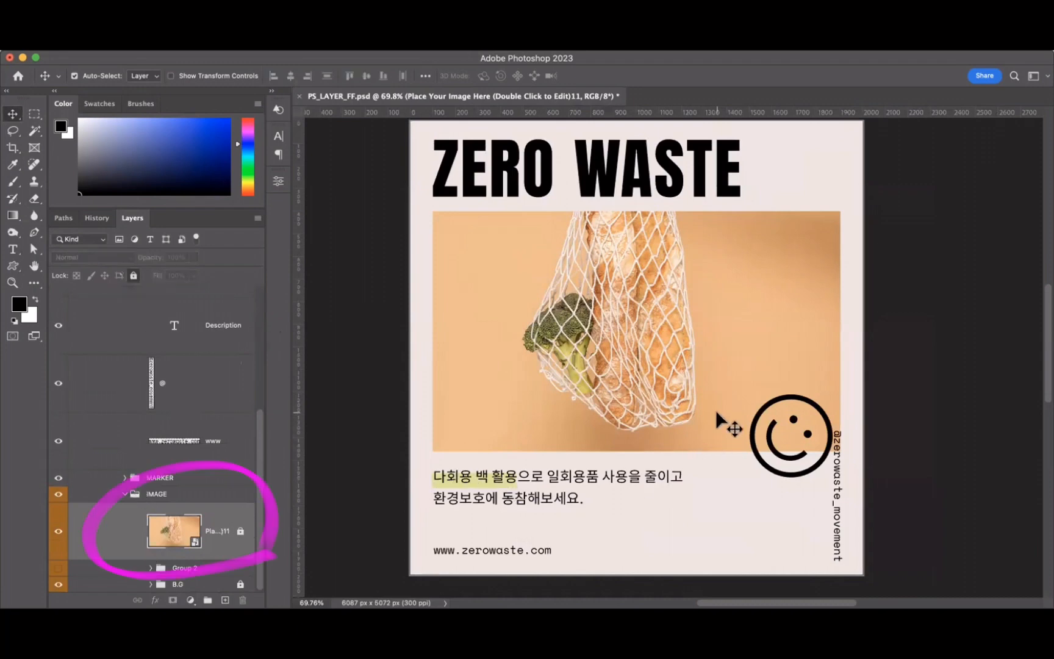
# Test canvas selection with the photo locked by picking the ZERO WASTE title and the Smile icon.
pyautogui.click(688, 504)
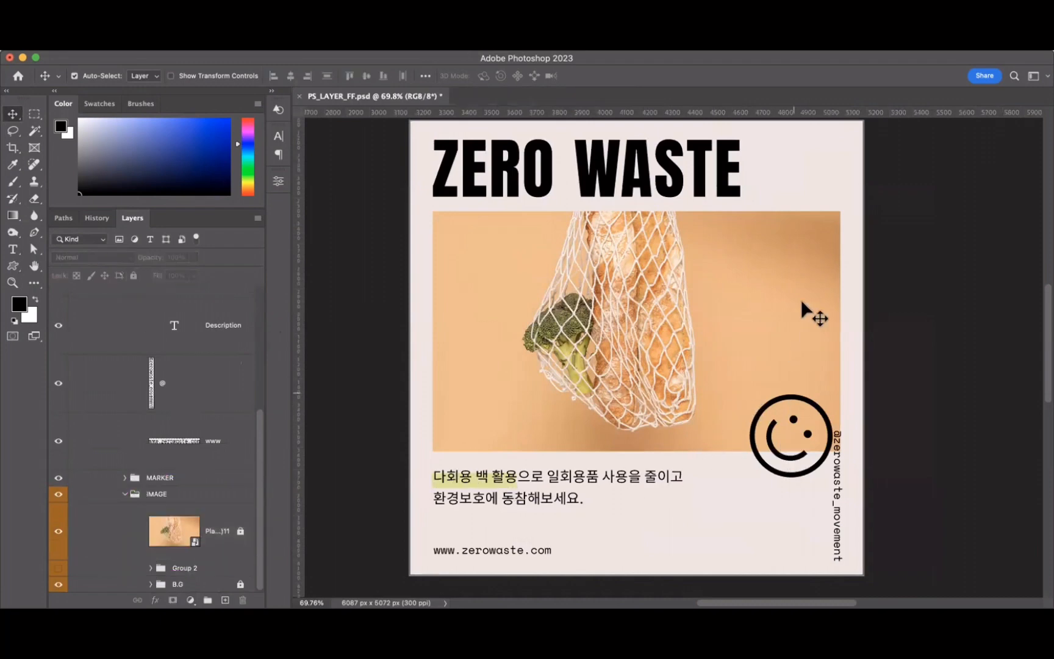
pyautogui.click(697, 142)
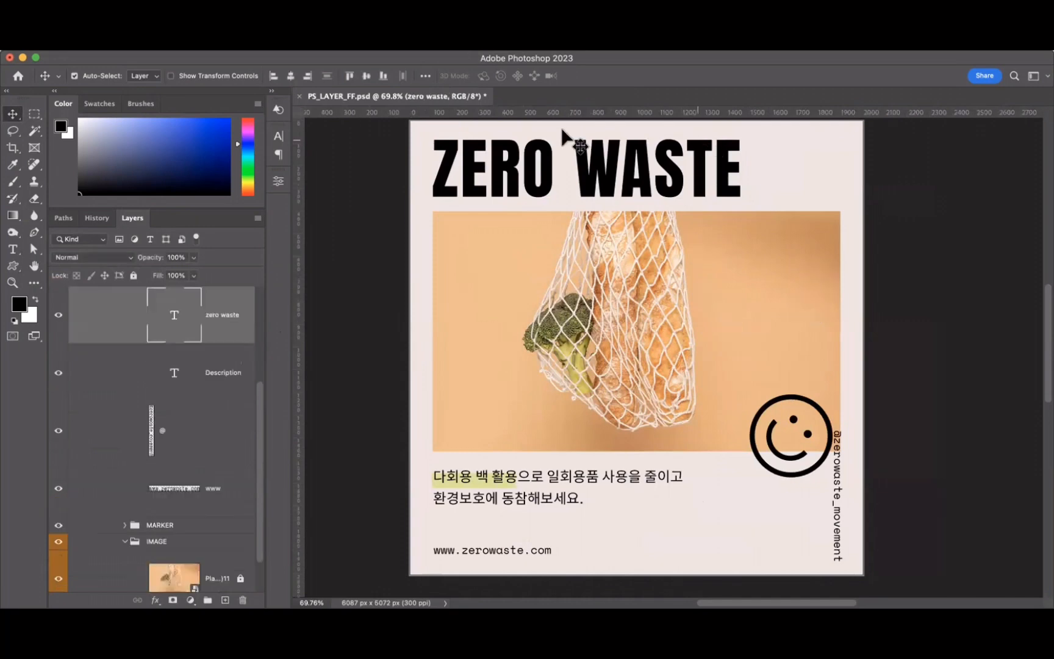
pyautogui.click(782, 400)
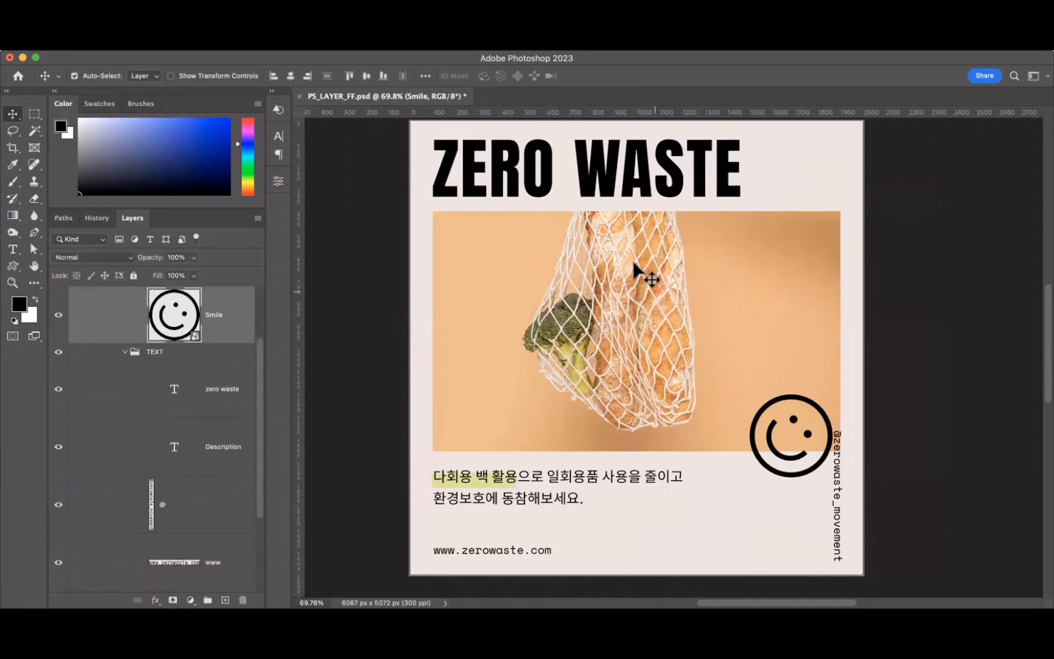